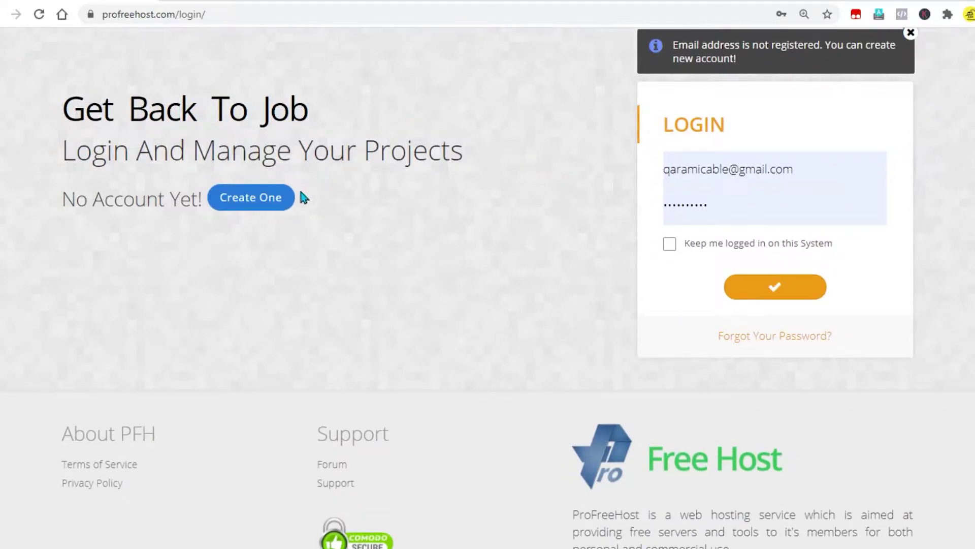
Step: Open the ProFreeHost registration form and enter the account e-mail address, fixing a typo
{"action": "left_click", "coordinate": [254, 203]}
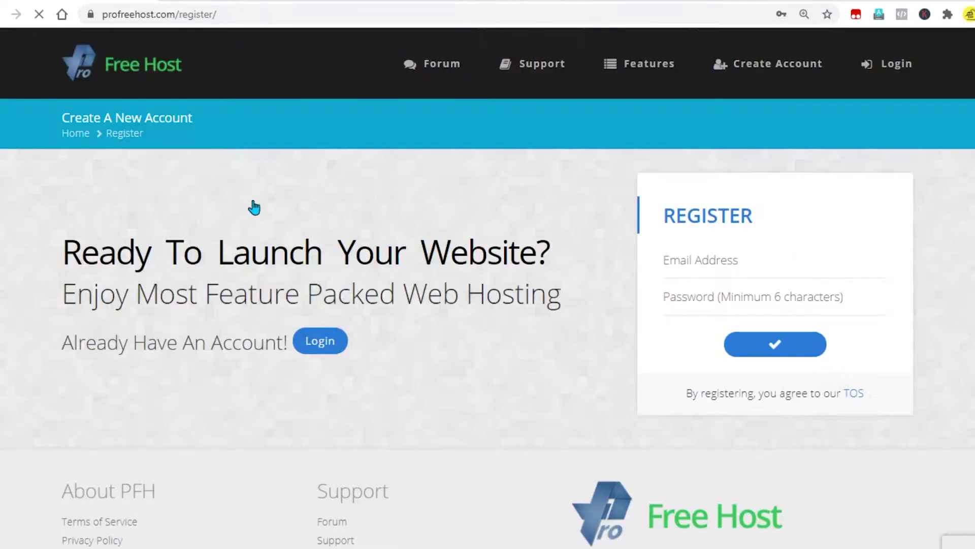
{"action": "left_click", "coordinate": [706, 259]}
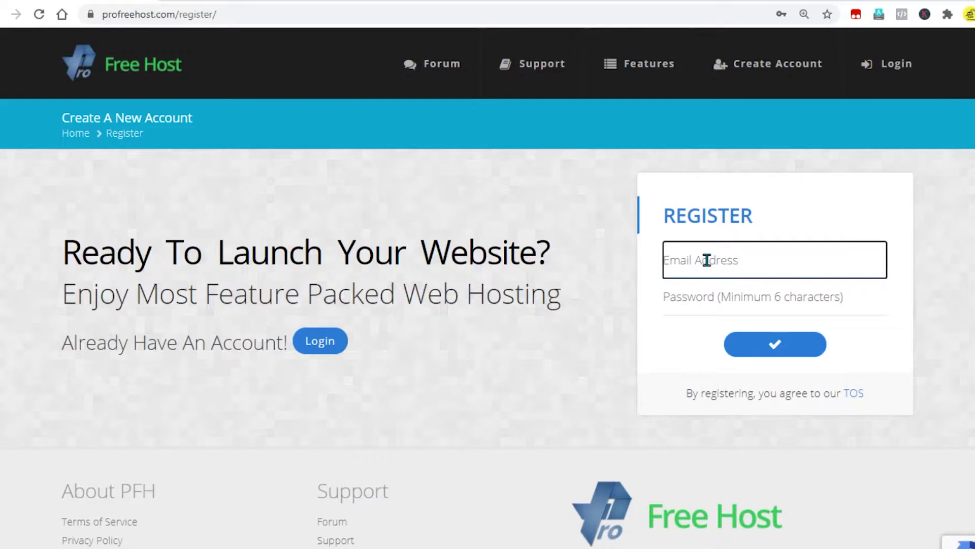
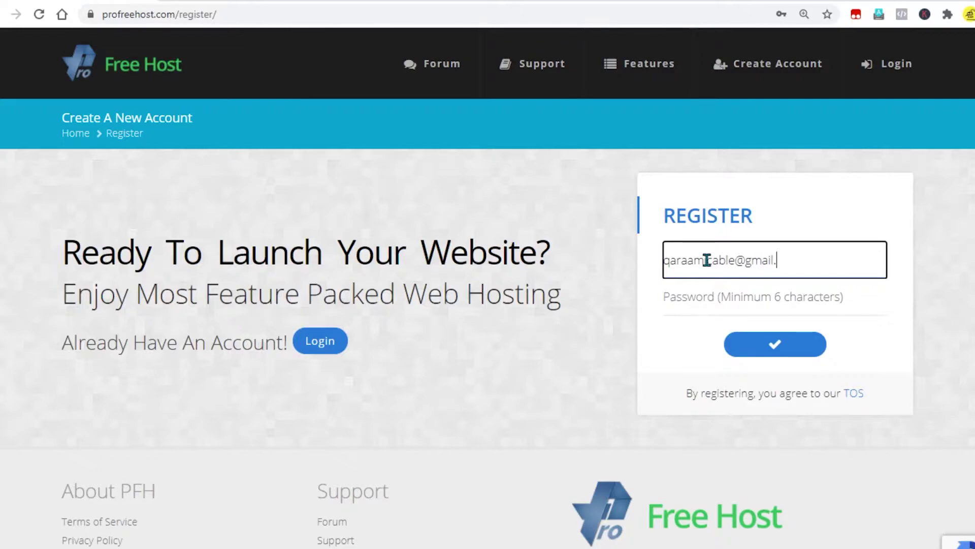
{"action": "left_click", "coordinate": [707, 260]}
{"action": "type", "text": "i"}
Step: Fill the password from Chrome's saved entry, change its last character, and submit the registration
{"action": "left_click", "coordinate": [753, 295]}
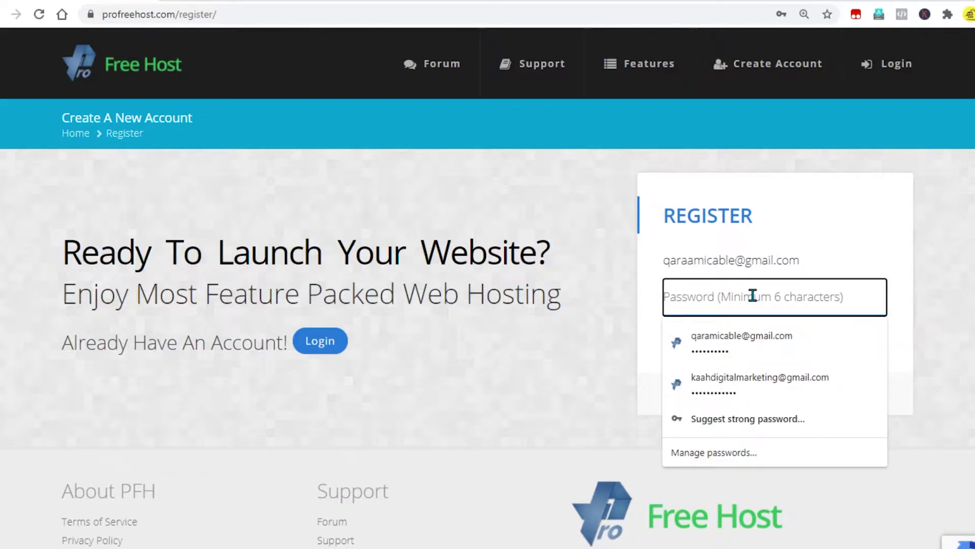
{"action": "left_click", "coordinate": [725, 348]}
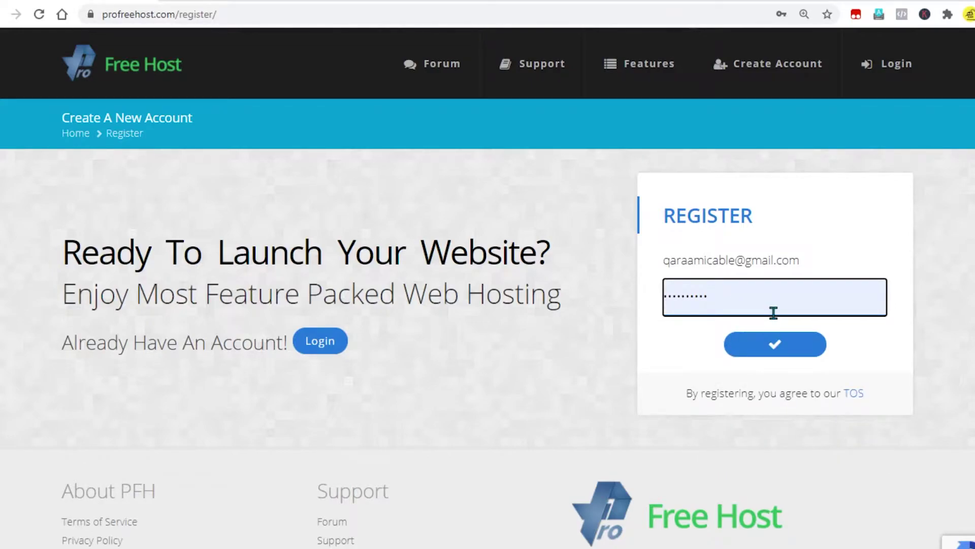
{"action": "key", "text": "BackSpace"}
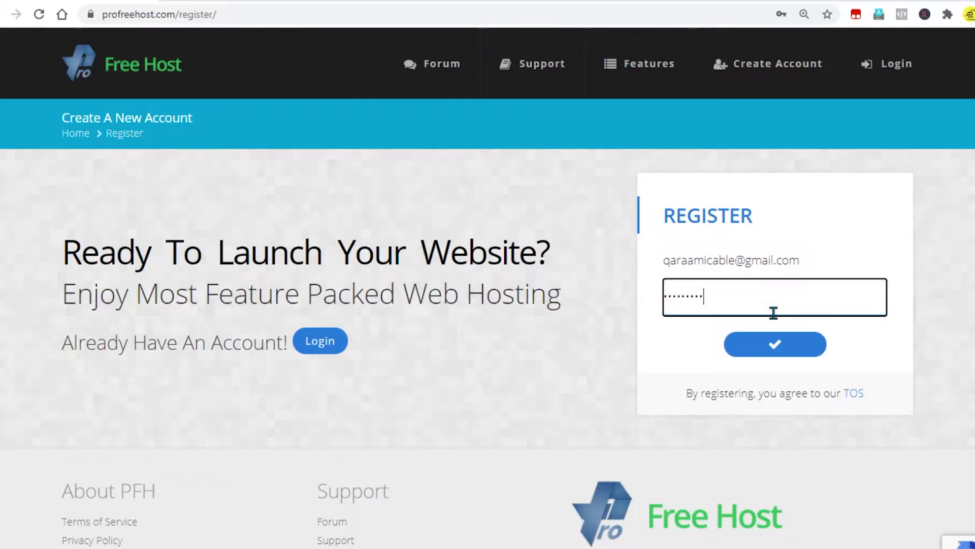
{"action": "type", "text": "•"}
{"action": "left_click", "coordinate": [759, 351]}
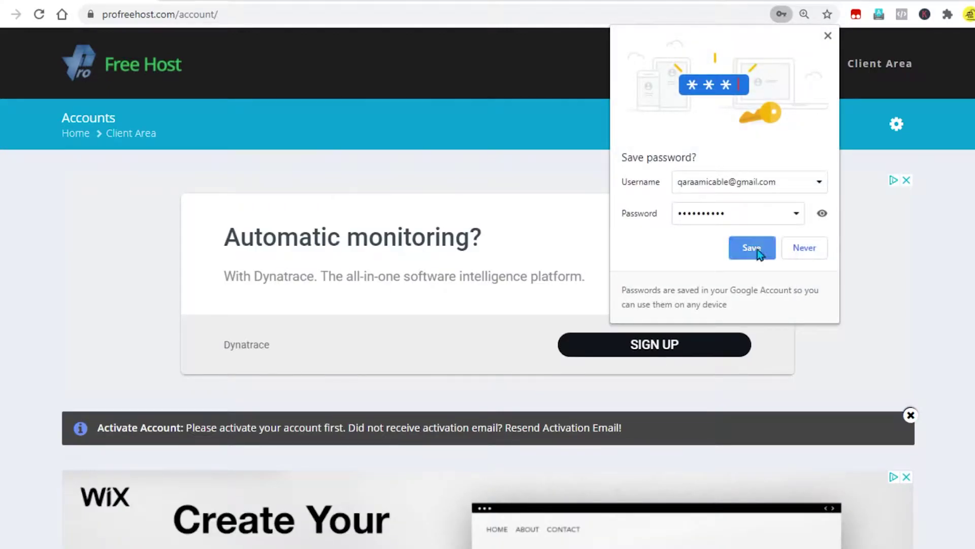
Step: Save the new ProFreeHost login in Chrome's password prompt
{"action": "left_click", "coordinate": [754, 246]}
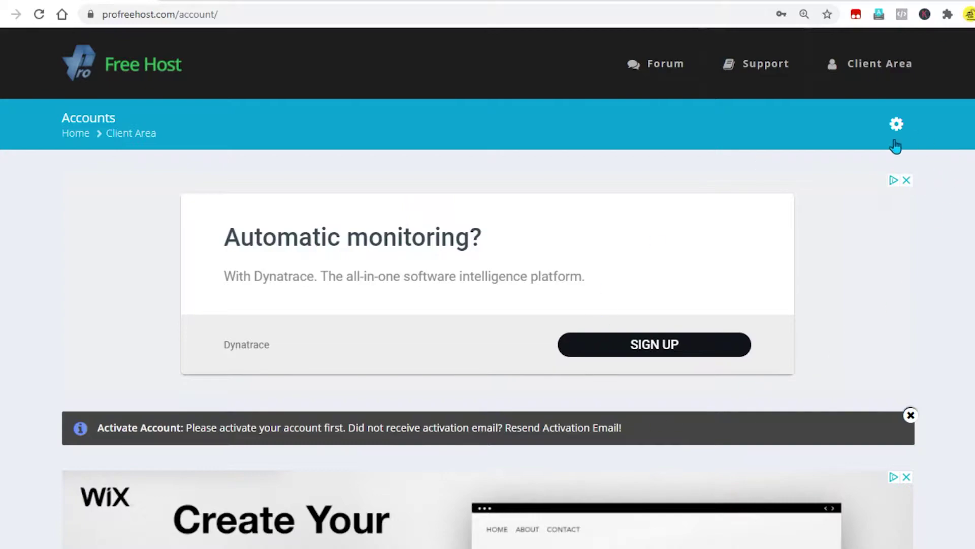
Step: Reload the accounts page and create a new free website on the unaux.com domain
{"action": "left_click", "coordinate": [39, 14]}
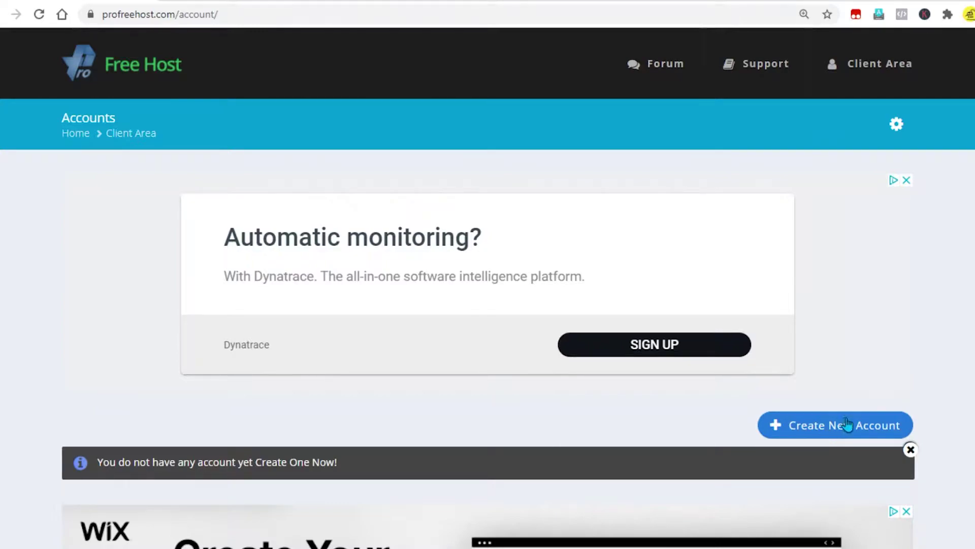
{"action": "left_click", "coordinate": [841, 434]}
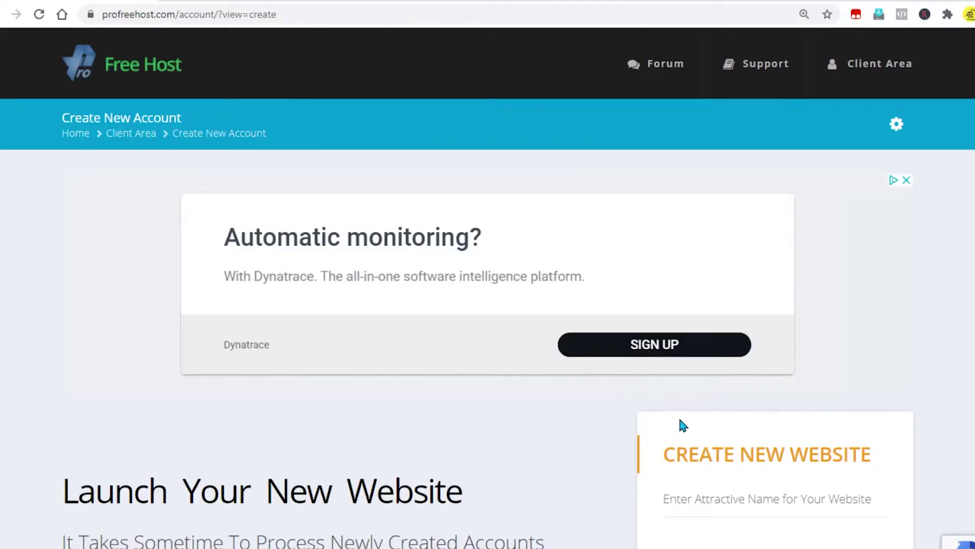
{"action": "scroll", "coordinate": [681, 421], "scroll_direction": "down", "scroll_amount": 4}
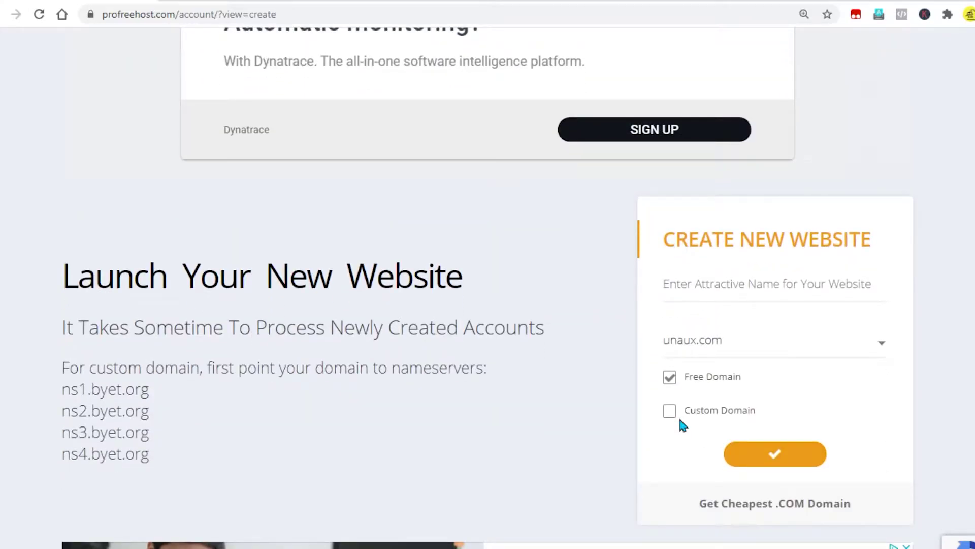
{"action": "scroll", "coordinate": [681, 422], "scroll_direction": "down", "scroll_amount": 1}
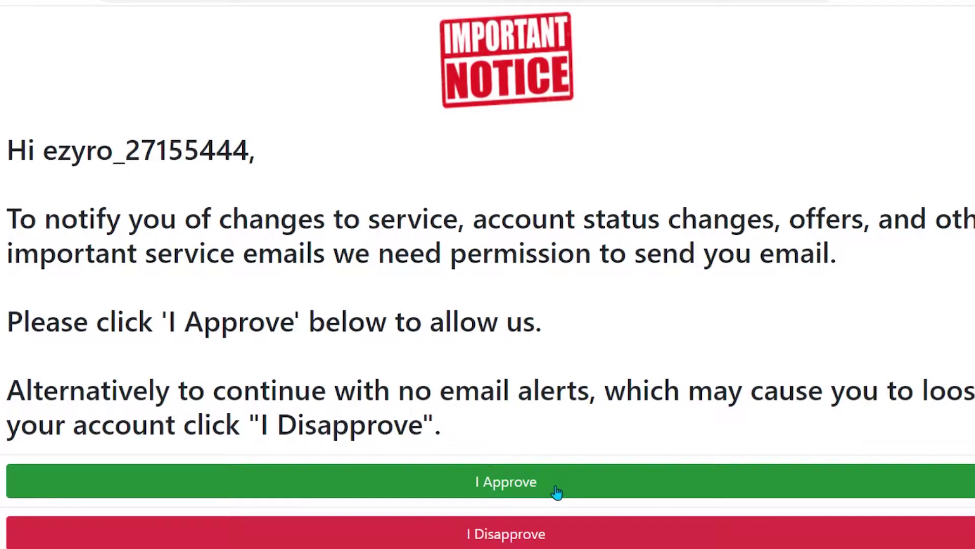
{"action": "left_click", "coordinate": [557, 492]}
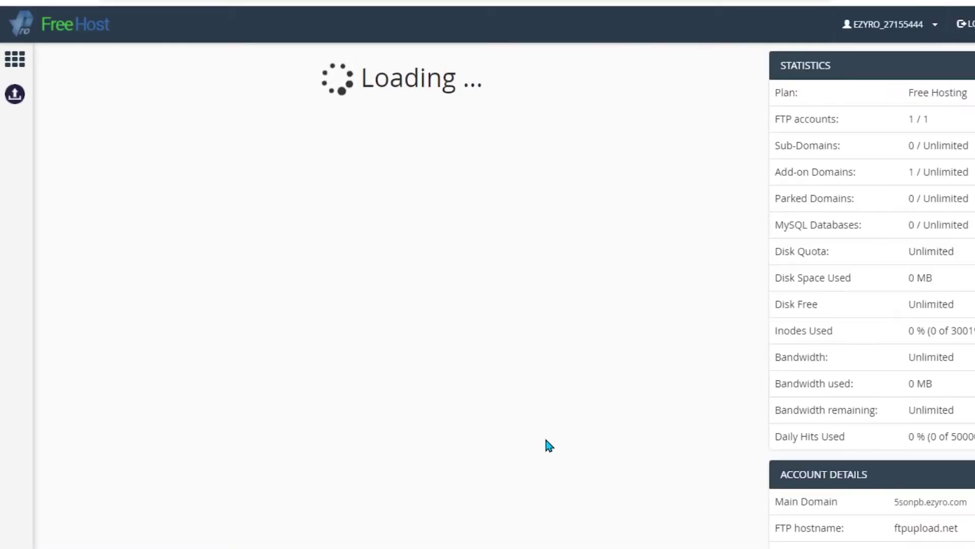
Step: Launch Softaculous Apps Installer from the cPanel Software section, approving the panel terms
{"action": "scroll", "coordinate": [559, 381], "scroll_direction": "down", "scroll_amount": 7}
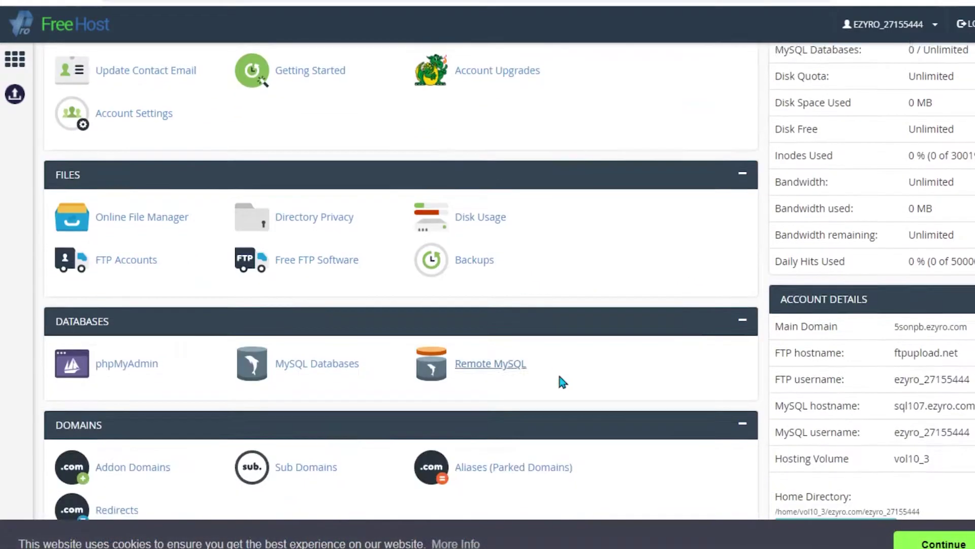
{"action": "scroll", "coordinate": [514, 364], "scroll_direction": "down", "scroll_amount": 13}
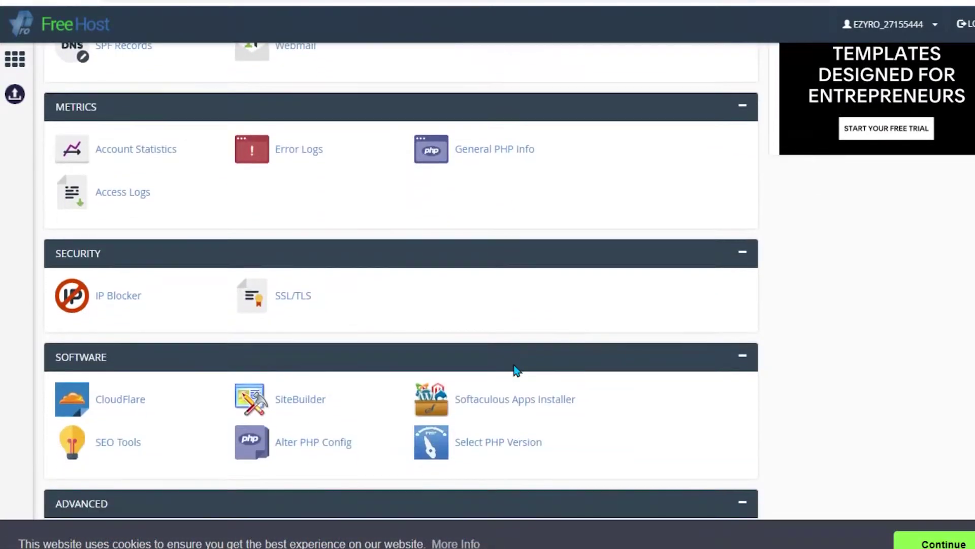
{"action": "scroll", "coordinate": [513, 364], "scroll_direction": "down", "scroll_amount": 4}
{"action": "scroll", "coordinate": [513, 363], "scroll_direction": "up", "scroll_amount": 7}
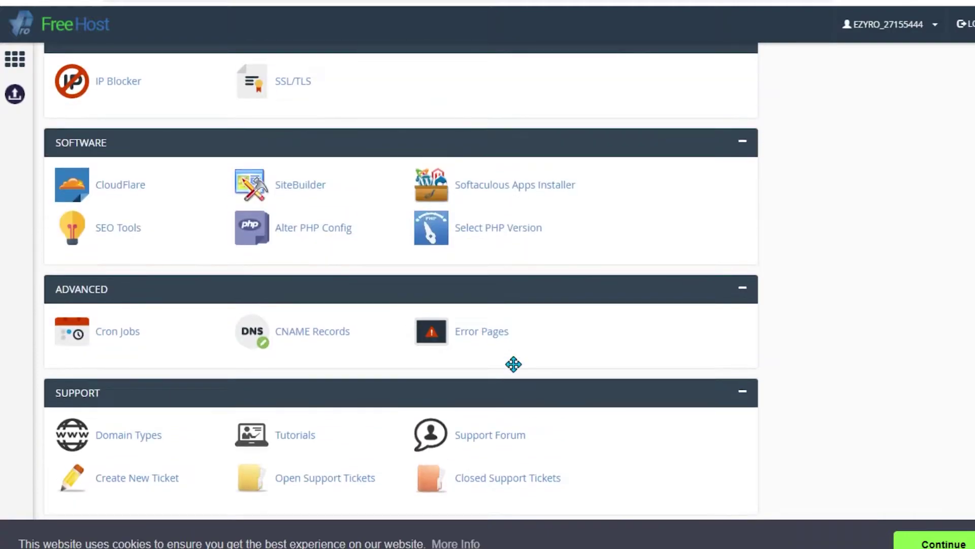
{"action": "left_click", "coordinate": [474, 333]}
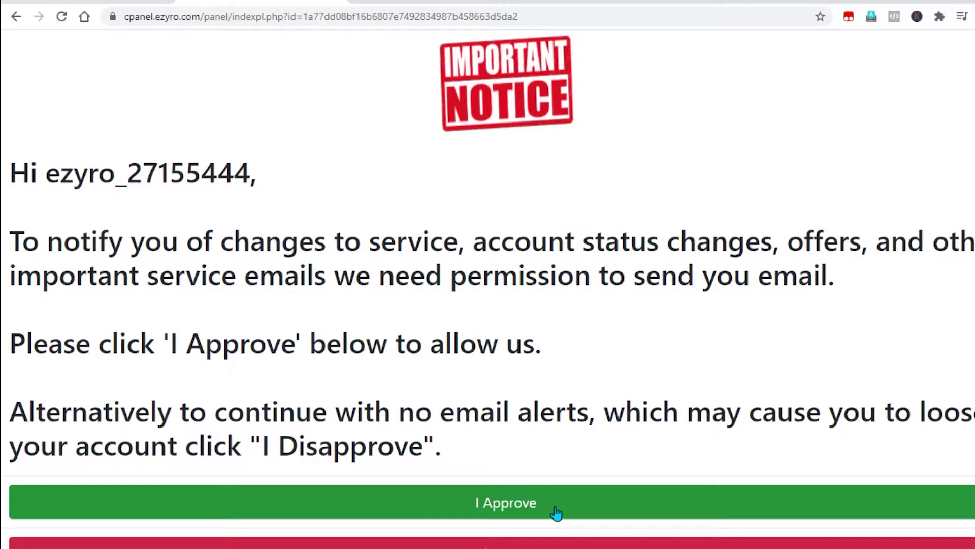
{"action": "left_click", "coordinate": [557, 513]}
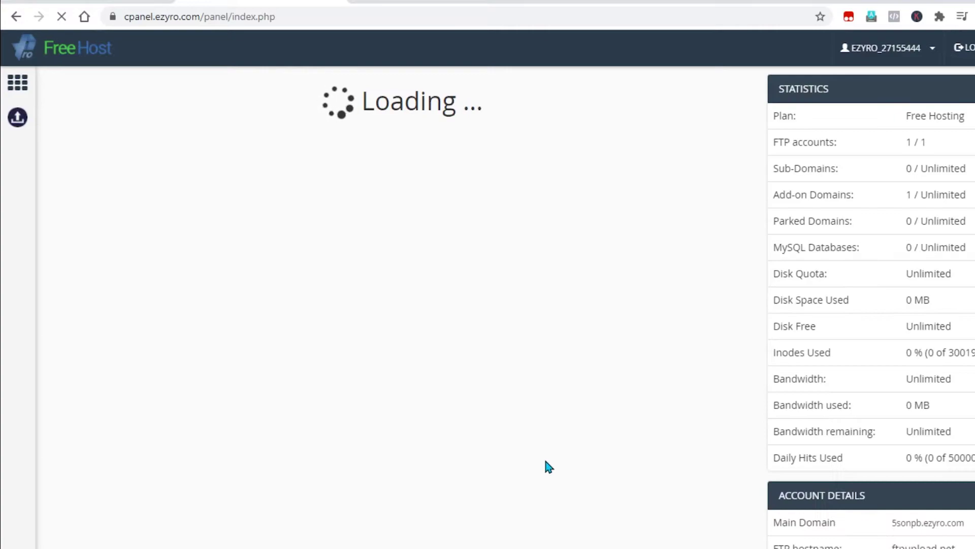
{"action": "scroll", "coordinate": [487, 391], "scroll_direction": "down", "scroll_amount": 10}
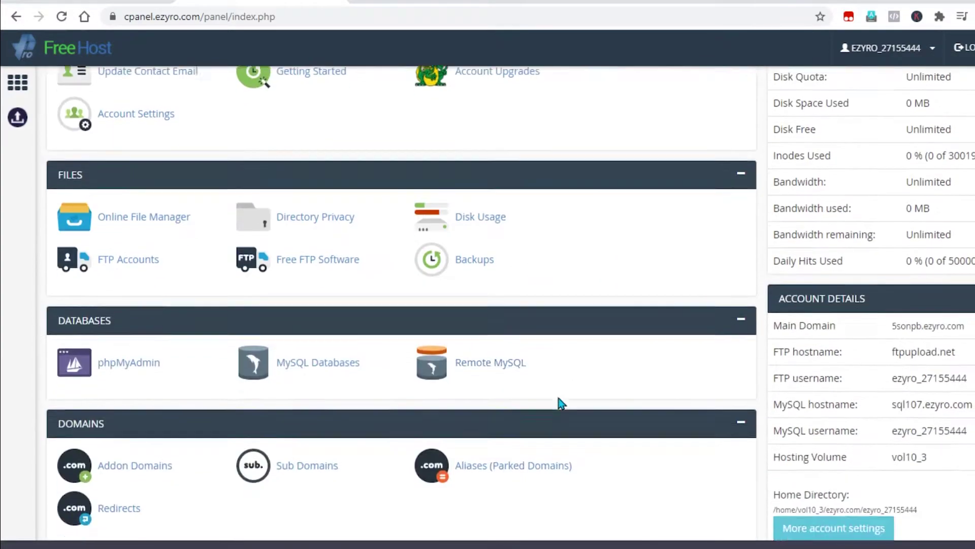
{"action": "scroll", "coordinate": [515, 391], "scroll_direction": "down", "scroll_amount": 10}
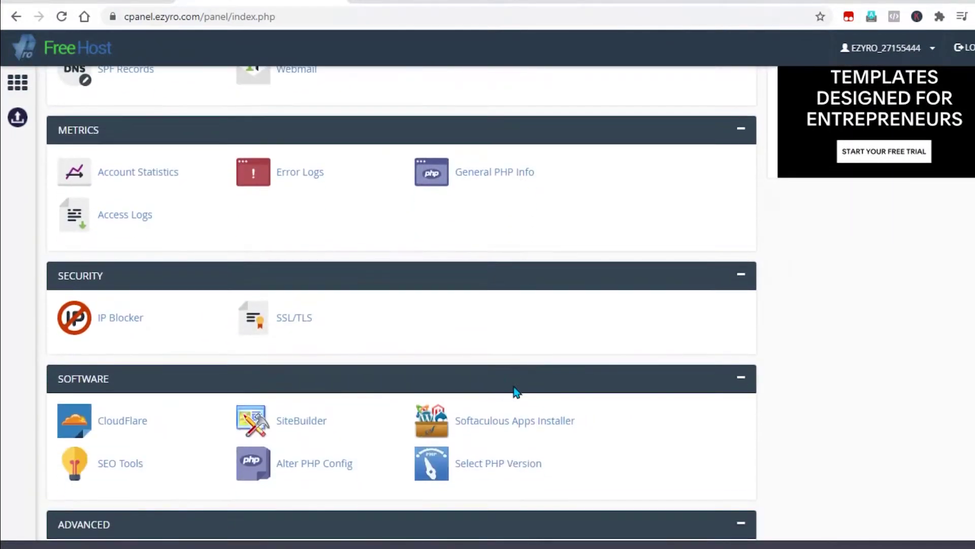
{"action": "scroll", "coordinate": [513, 386], "scroll_direction": "up", "scroll_amount": 6}
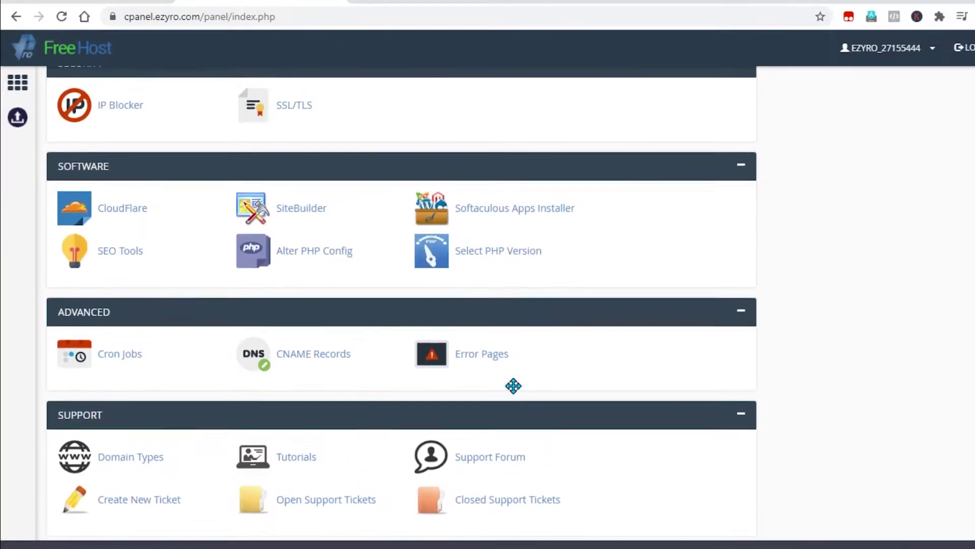
{"action": "left_click", "coordinate": [517, 356]}
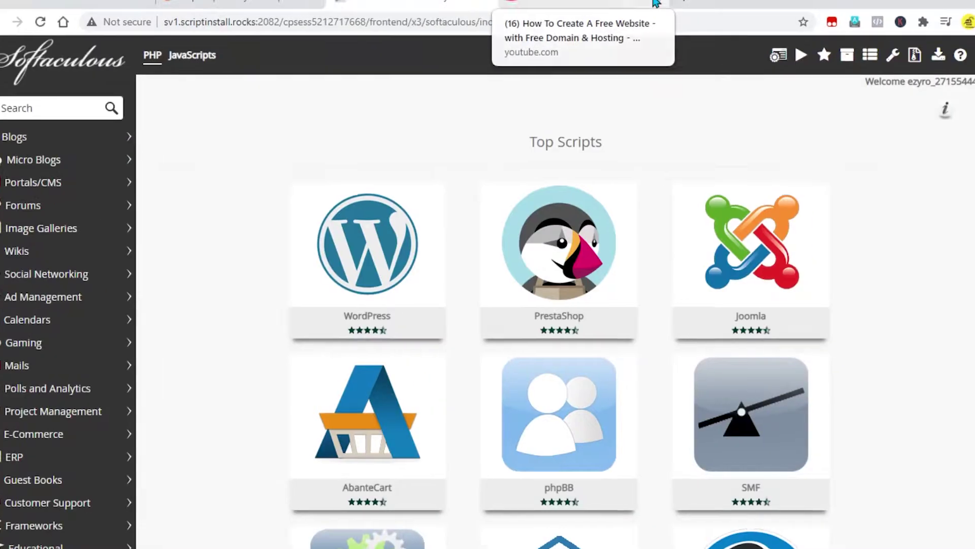
Step: Start a WordPress install in Softaculous and clear the generated admin password
{"action": "mouse_move", "coordinate": [388, 226]}
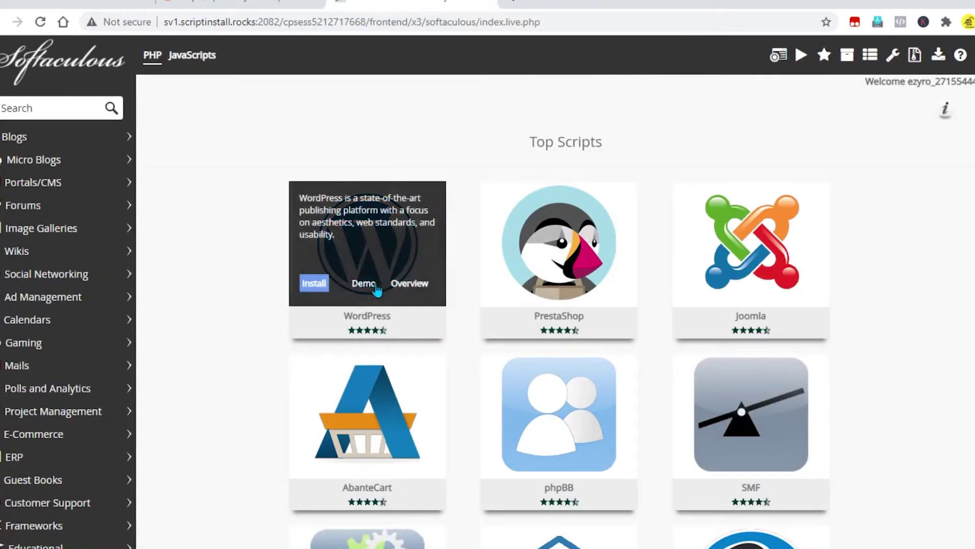
{"action": "left_click", "coordinate": [312, 285]}
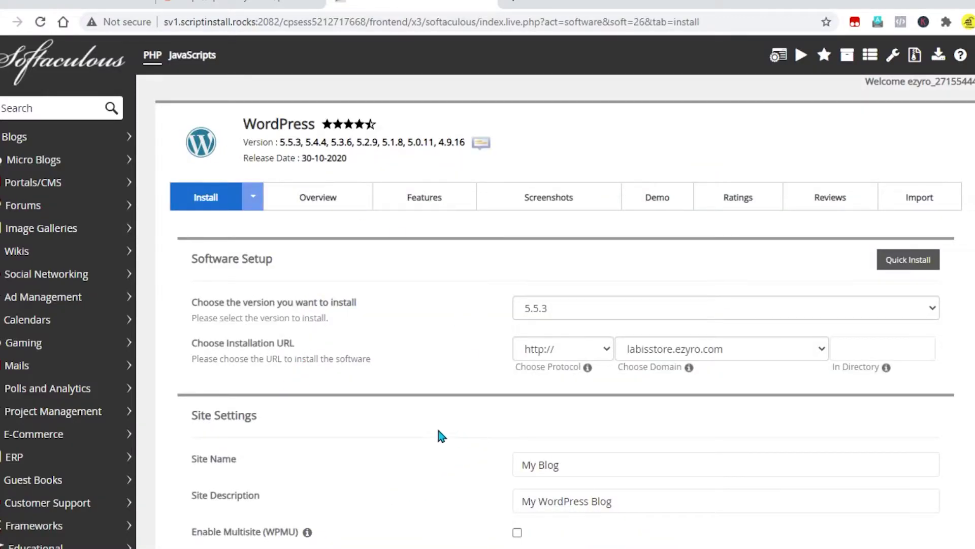
{"action": "scroll", "coordinate": [392, 430], "scroll_direction": "down", "scroll_amount": 9}
{"action": "left_click", "coordinate": [652, 178]}
{"action": "key", "text": "BackSpace"}
{"action": "key", "text": "BackSpace"}
{"action": "key", "text": "BackSpace"}
{"action": "key", "text": "BackSpace"}
{"action": "key", "text": "BackSpace"}
{"action": "key", "text": "BackSpace"}
{"action": "key", "text": "BackSpace"}
{"action": "key", "text": "BackSpace"}
{"action": "key", "text": "BackSpace"}
{"action": "key", "text": "BackSpace"}
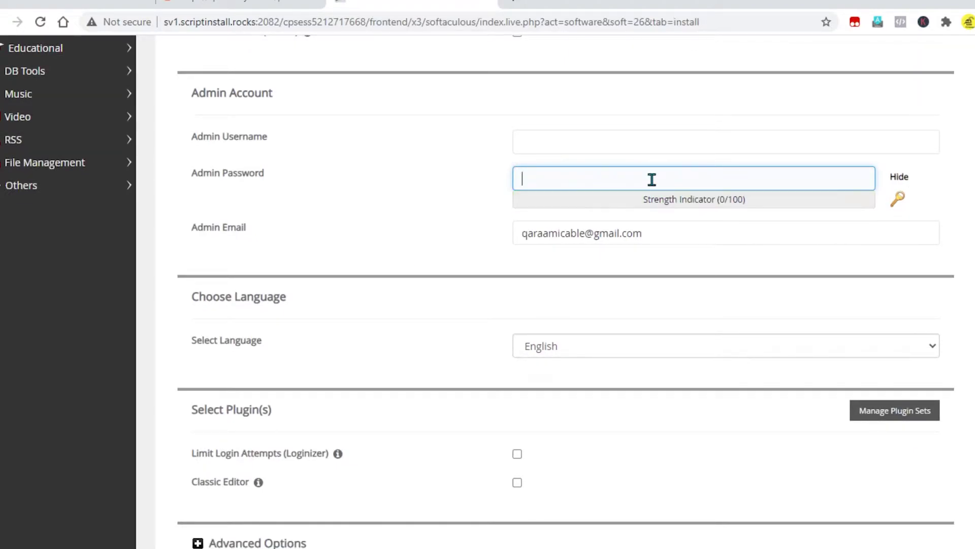
Step: Enter the admin username and a new admin password, then review the plugin and theme options
{"action": "left_click", "coordinate": [679, 145]}
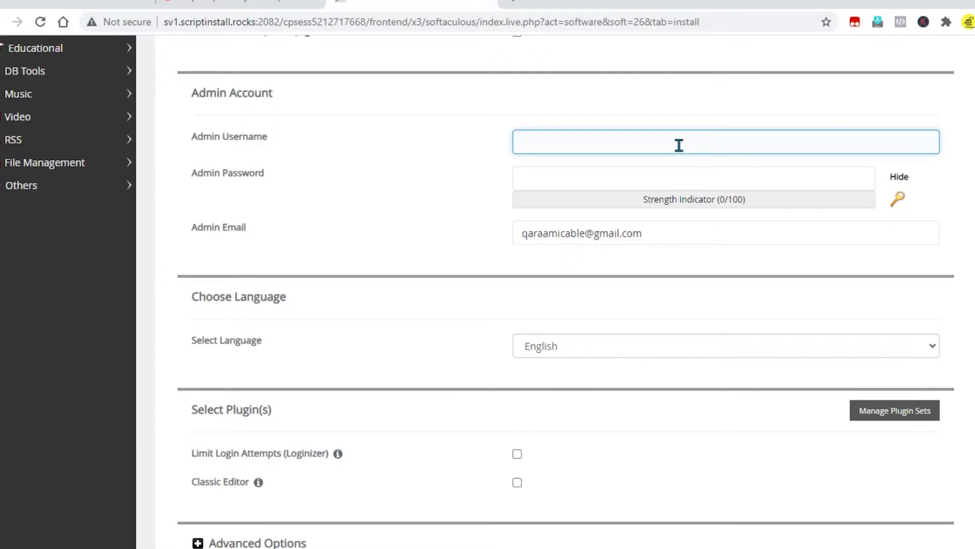
{"action": "left_click", "coordinate": [595, 173]}
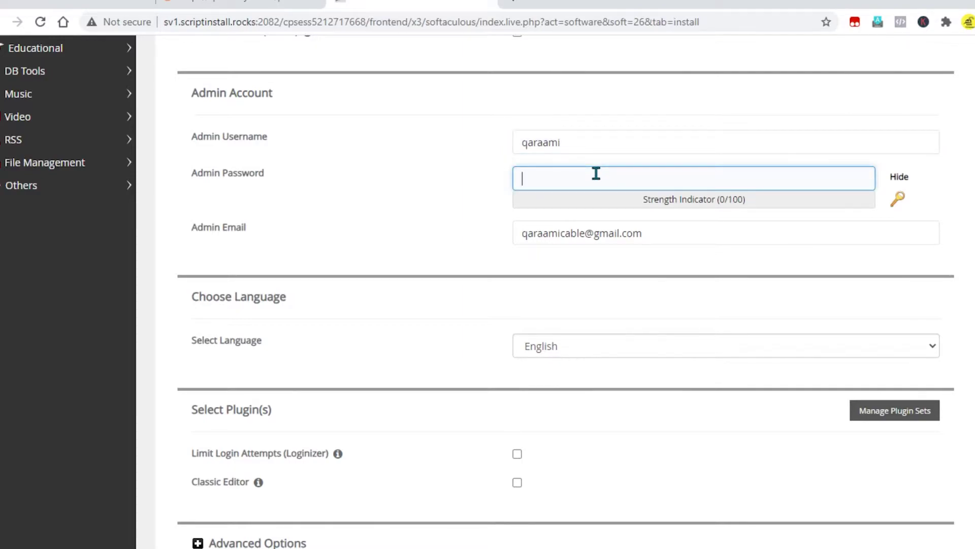
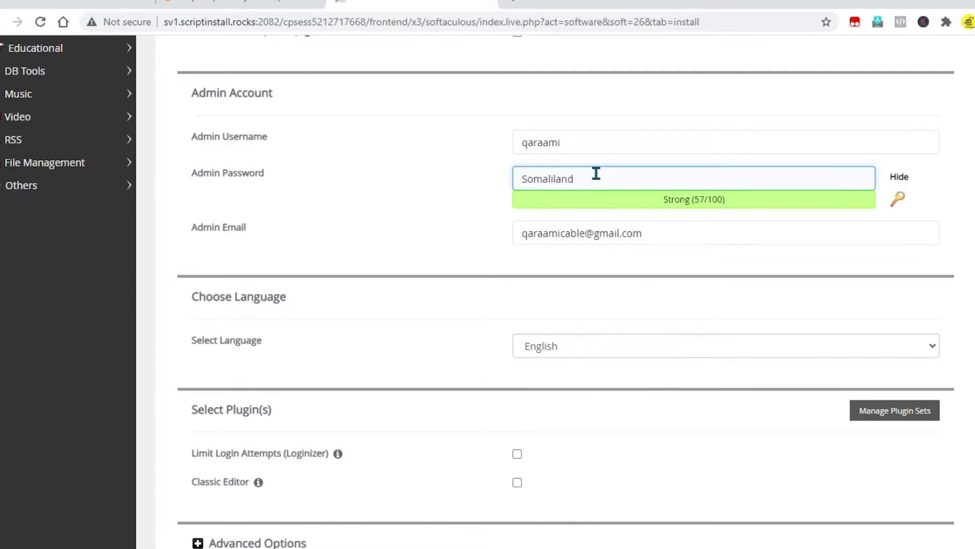
{"action": "left_click", "coordinate": [948, 168]}
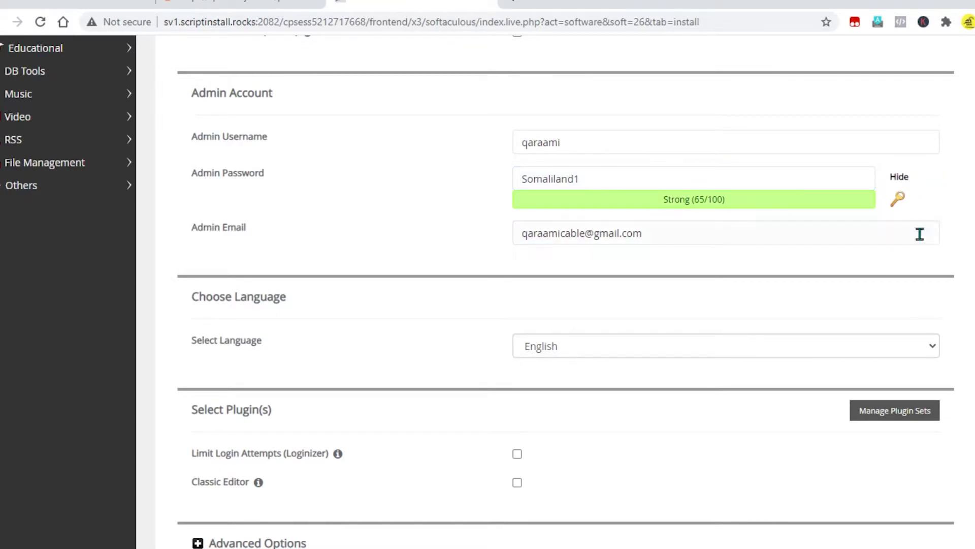
{"action": "scroll", "coordinate": [635, 451], "scroll_direction": "down", "scroll_amount": 3}
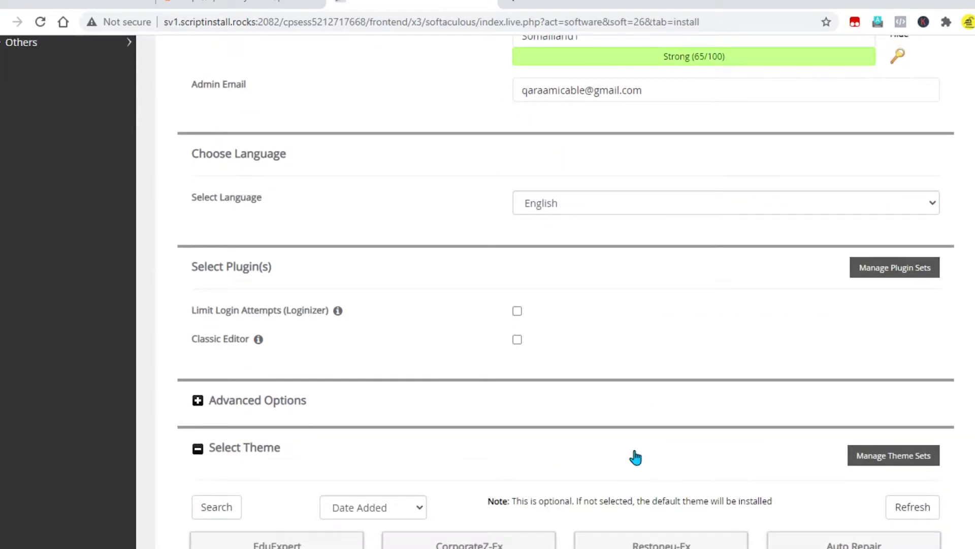
{"action": "scroll", "coordinate": [636, 457], "scroll_direction": "down", "scroll_amount": 7}
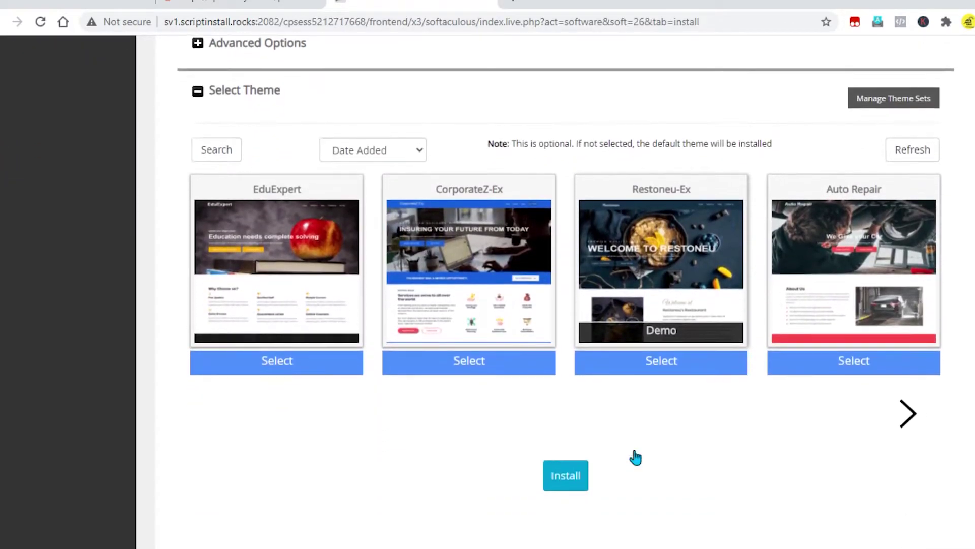
{"action": "scroll", "coordinate": [635, 455], "scroll_direction": "up", "scroll_amount": 8}
{"action": "scroll", "coordinate": [635, 456], "scroll_direction": "down", "scroll_amount": 4}
{"action": "scroll", "coordinate": [634, 454], "scroll_direction": "down", "scroll_amount": 4}
Step: Install WordPress, then check labisstore.ezyro.com in a new tab shows Hello world
{"action": "left_click", "coordinate": [583, 454]}
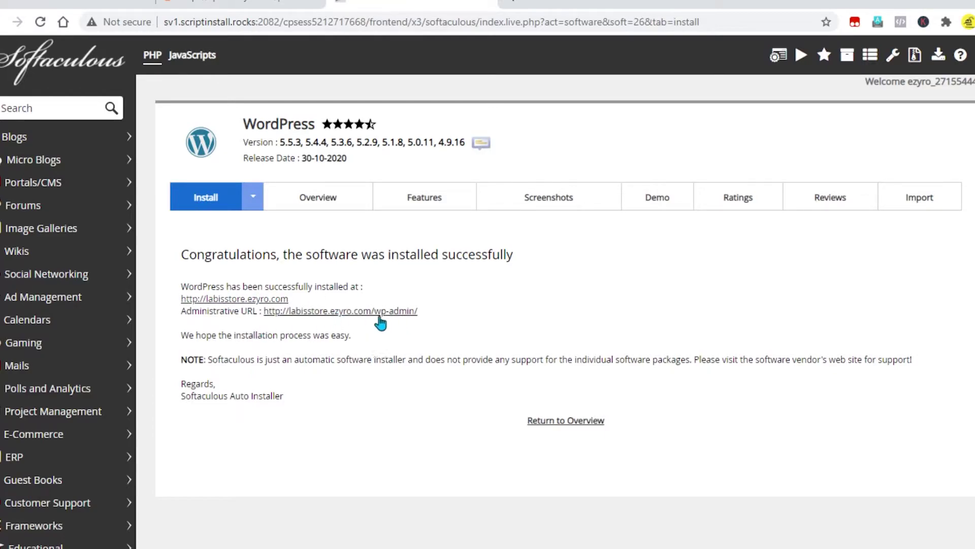
{"action": "left_click", "coordinate": [252, 300]}
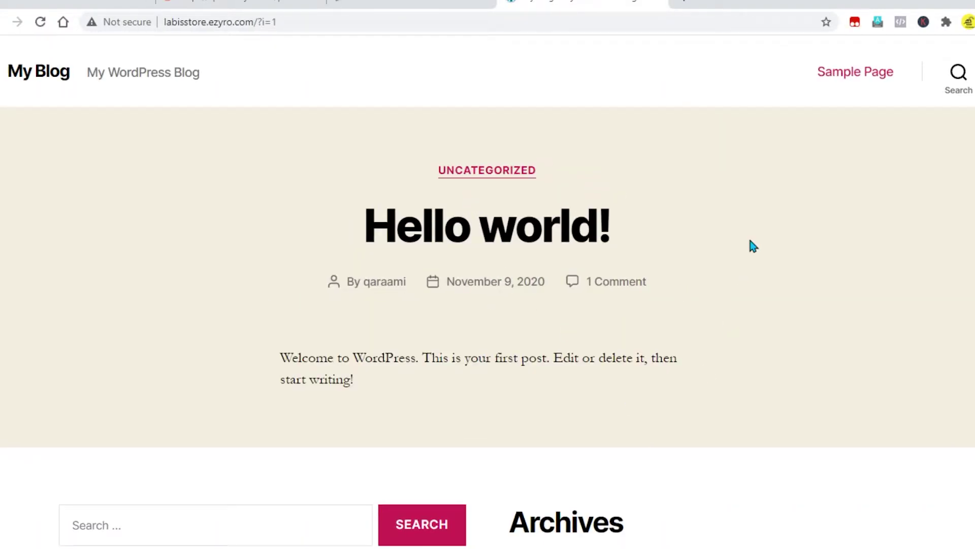
{"action": "left_click", "coordinate": [432, 4]}
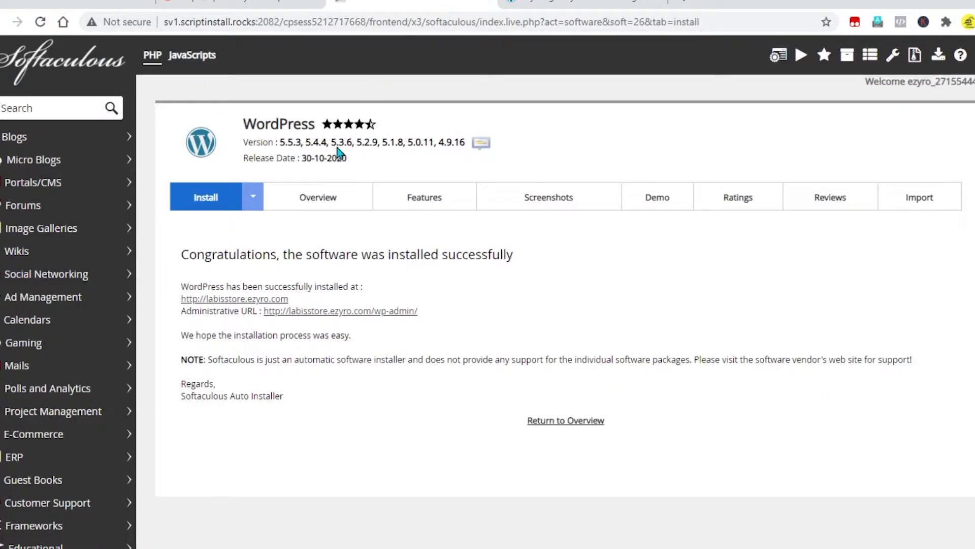
Step: Open the site's wp-admin, then install and activate the Astra theme
{"action": "left_click", "coordinate": [370, 312]}
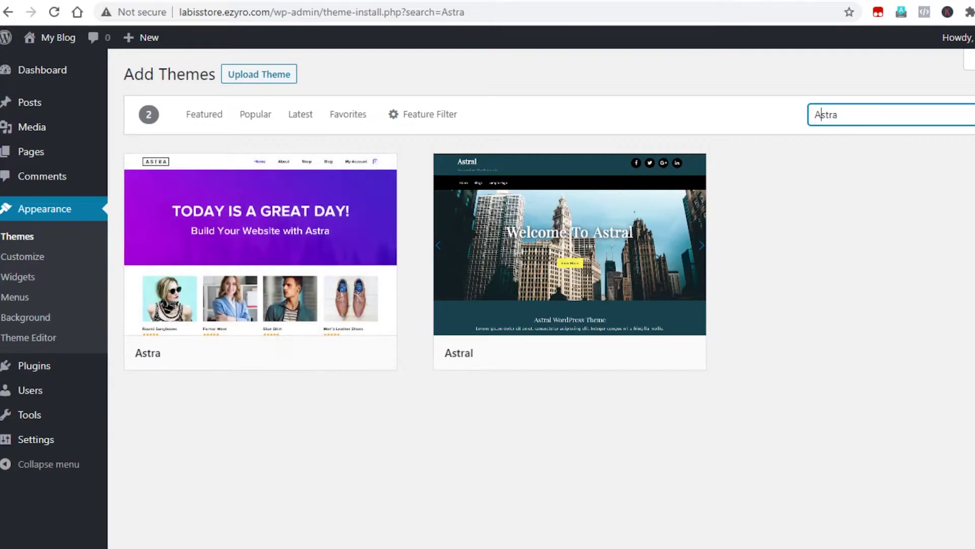
{"action": "mouse_move", "coordinate": [314, 334]}
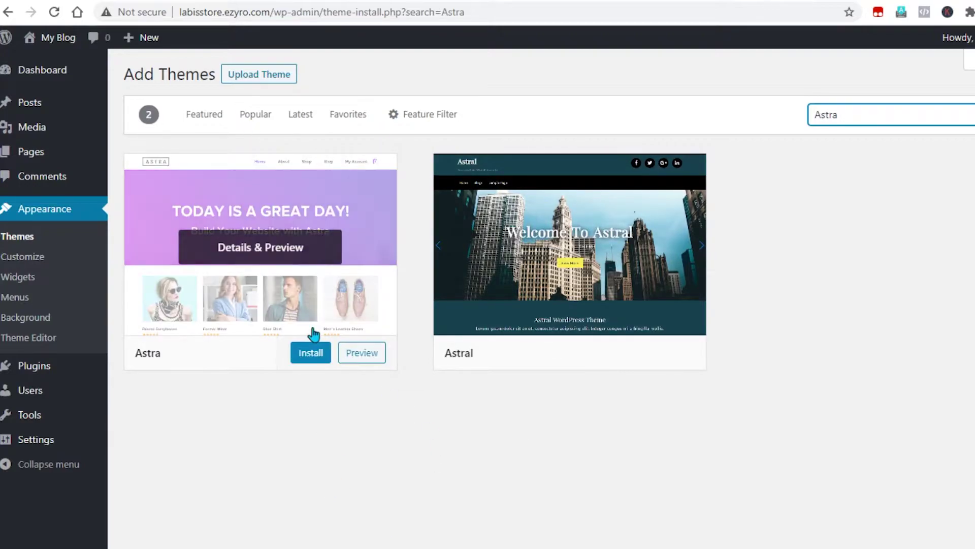
{"action": "left_click", "coordinate": [319, 354]}
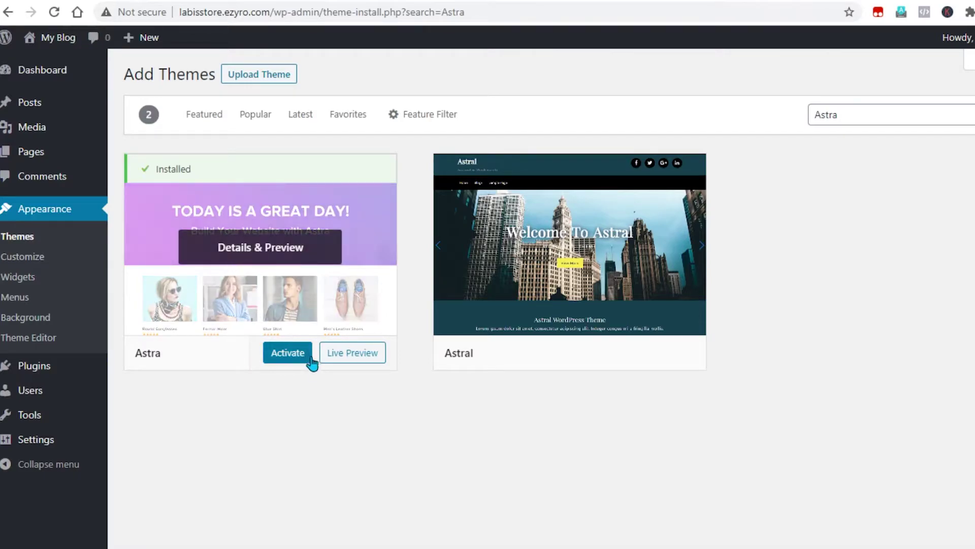
{"action": "left_click", "coordinate": [279, 358]}
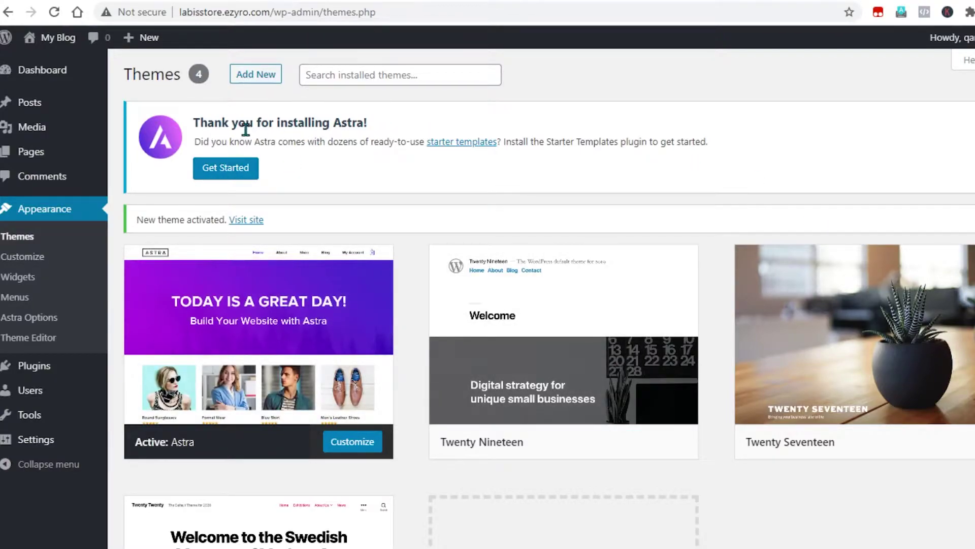
Step: Start Astra Starter Templates with Elementor as page builder and browse for the Organic Store template
{"action": "left_click", "coordinate": [232, 173]}
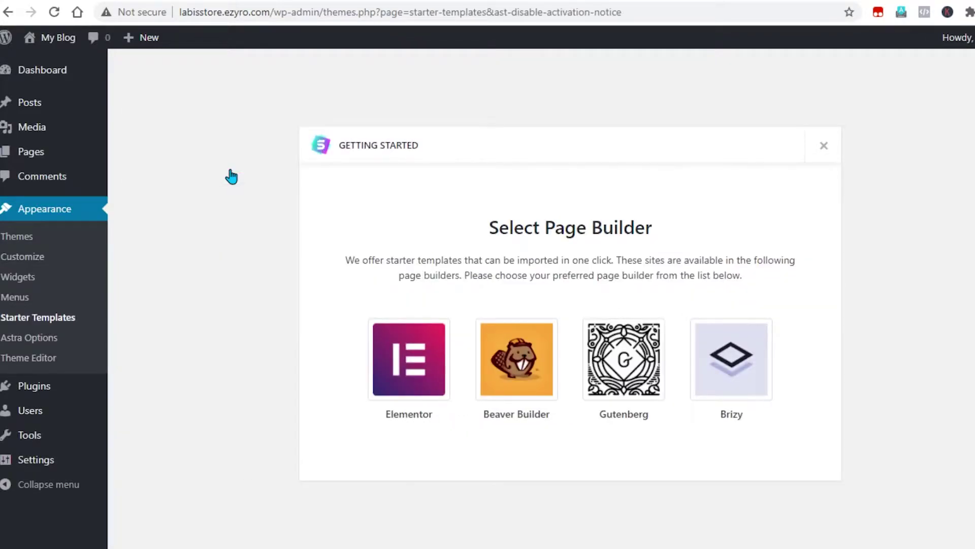
{"action": "left_click", "coordinate": [397, 377]}
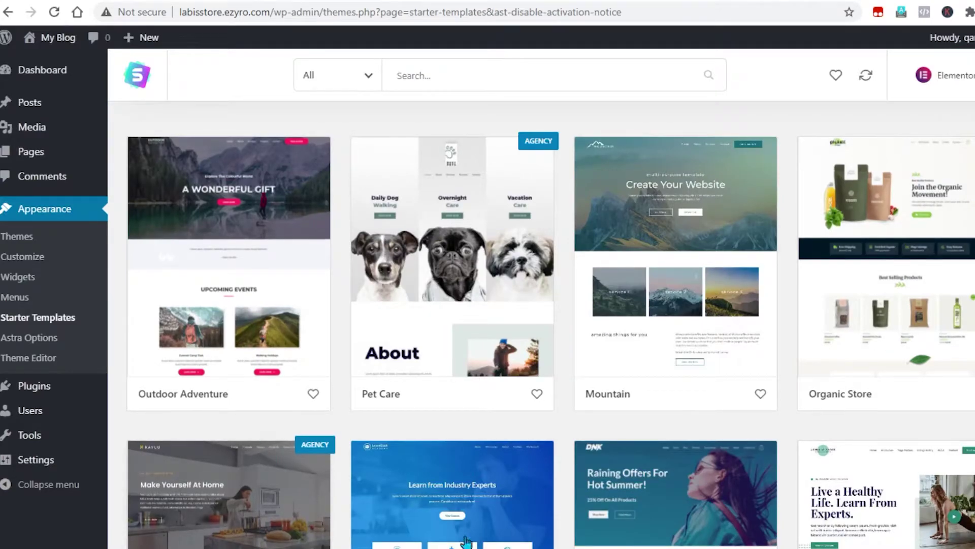
{"action": "scroll", "coordinate": [682, 461], "scroll_direction": "down", "scroll_amount": 4}
{"action": "scroll", "coordinate": [682, 460], "scroll_direction": "down", "scroll_amount": 10}
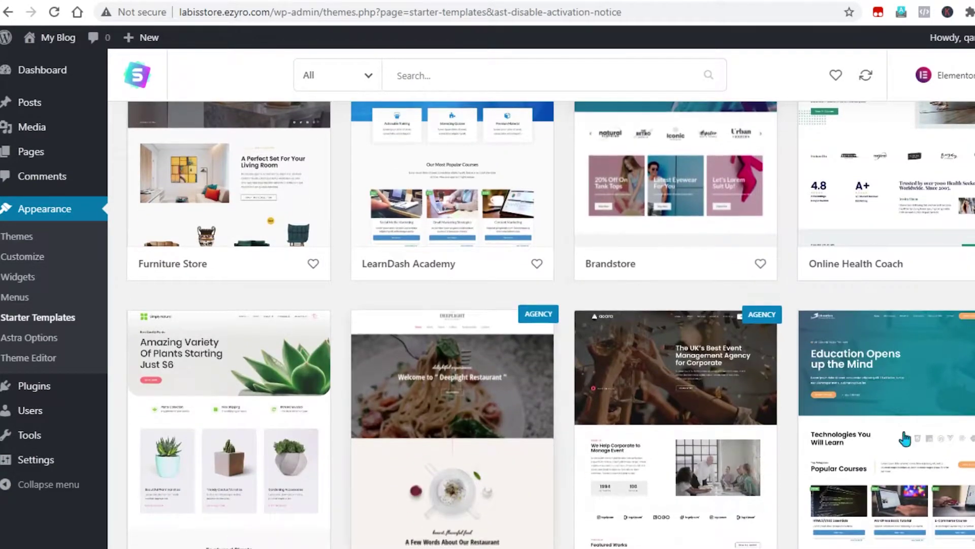
{"action": "scroll", "coordinate": [903, 460], "scroll_direction": "down", "scroll_amount": 12}
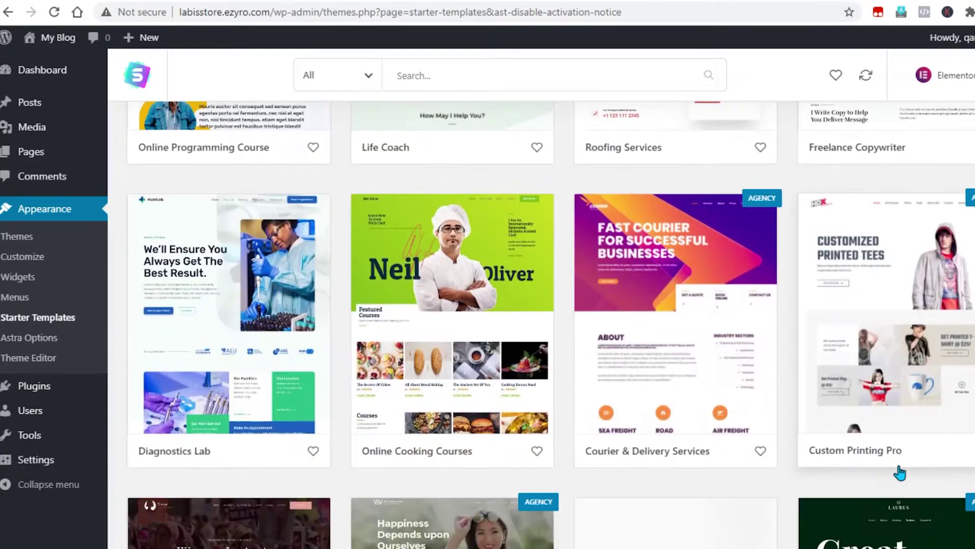
{"action": "scroll", "coordinate": [900, 472], "scroll_direction": "up", "scroll_amount": 3}
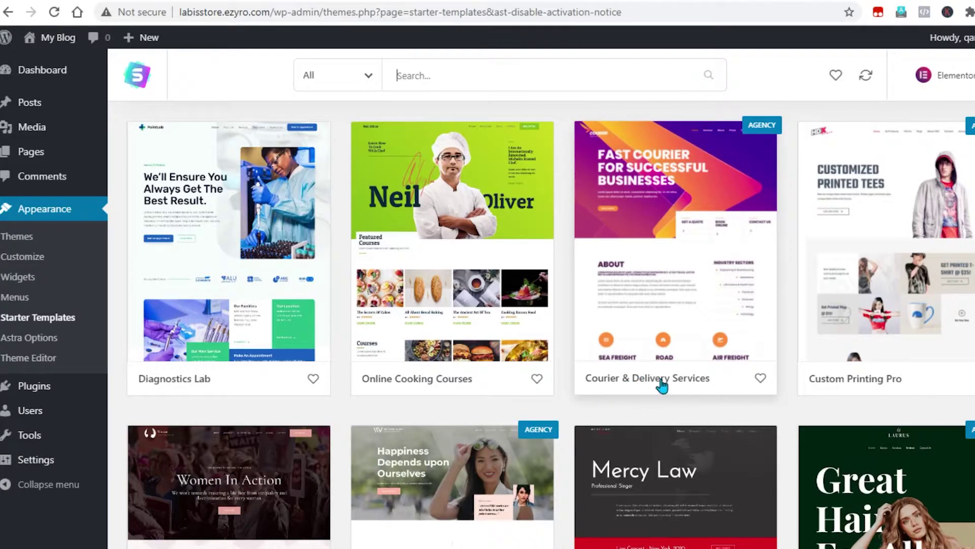
{"action": "scroll", "coordinate": [764, 398], "scroll_direction": "down", "scroll_amount": 5}
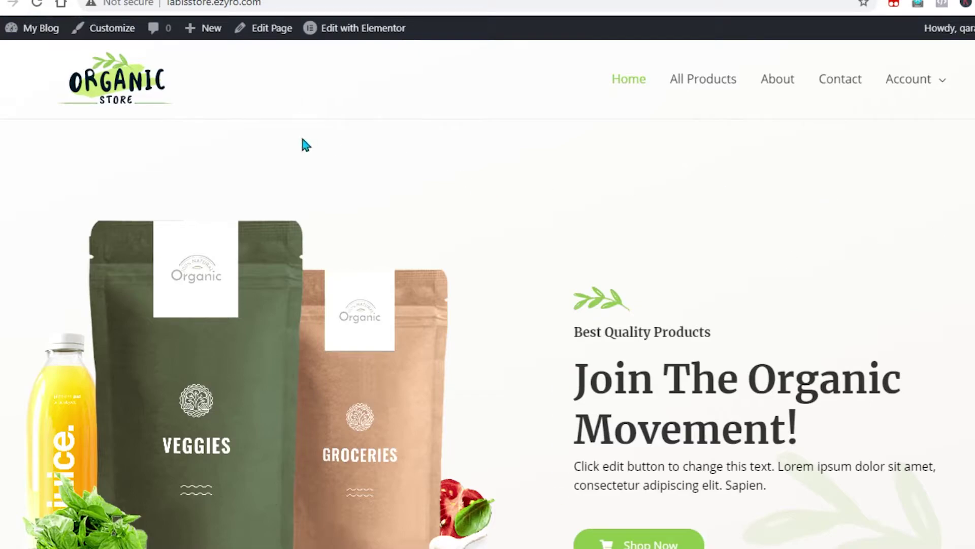
{"action": "scroll", "coordinate": [664, 365], "scroll_direction": "down", "scroll_amount": 18}
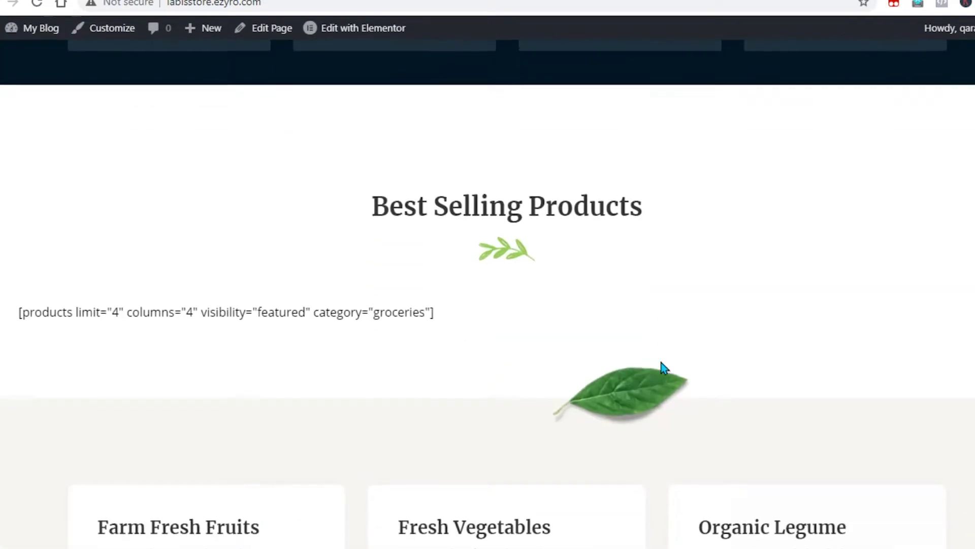
{"action": "scroll", "coordinate": [665, 365], "scroll_direction": "down", "scroll_amount": 18}
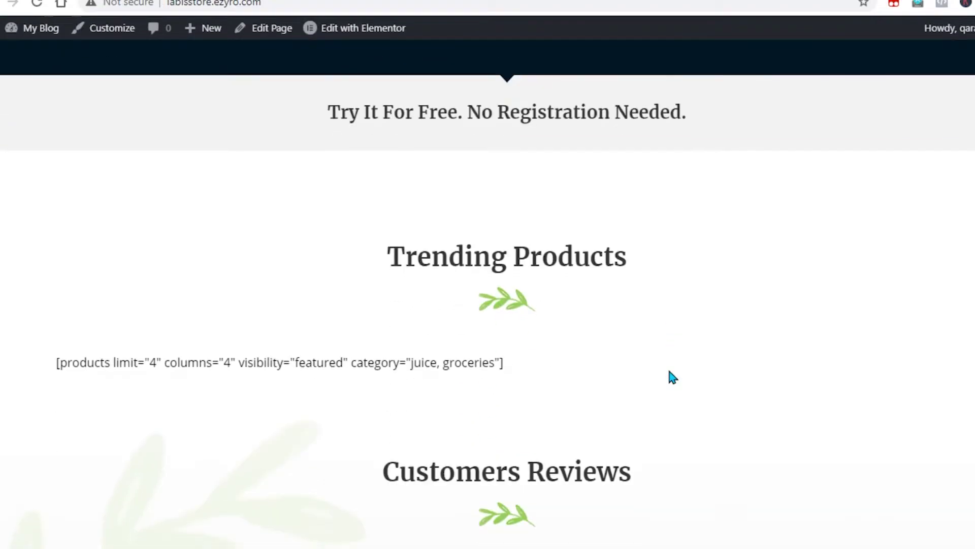
{"action": "scroll", "coordinate": [669, 372], "scroll_direction": "down", "scroll_amount": 5}
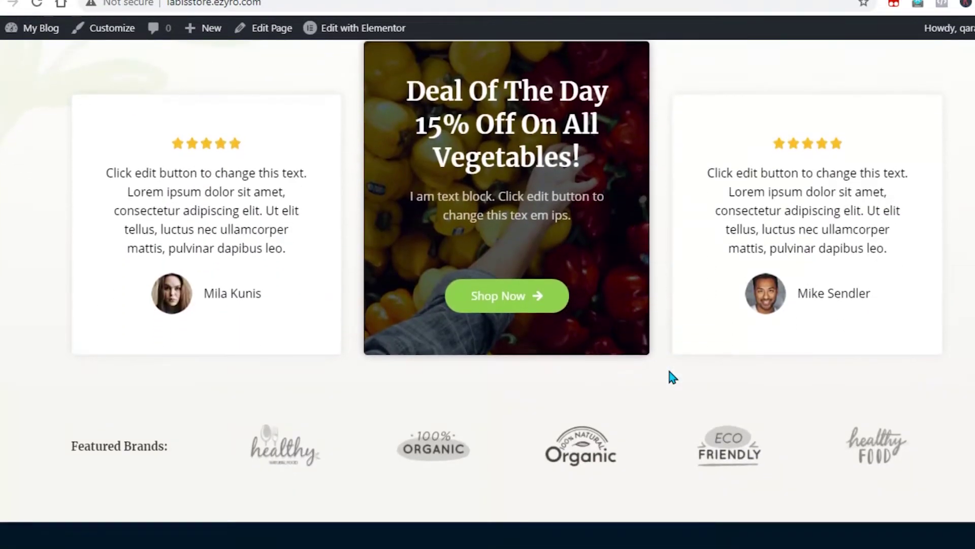
{"action": "scroll", "coordinate": [669, 372], "scroll_direction": "up", "scroll_amount": 4}
{"action": "scroll", "coordinate": [669, 372], "scroll_direction": "up", "scroll_amount": 18}
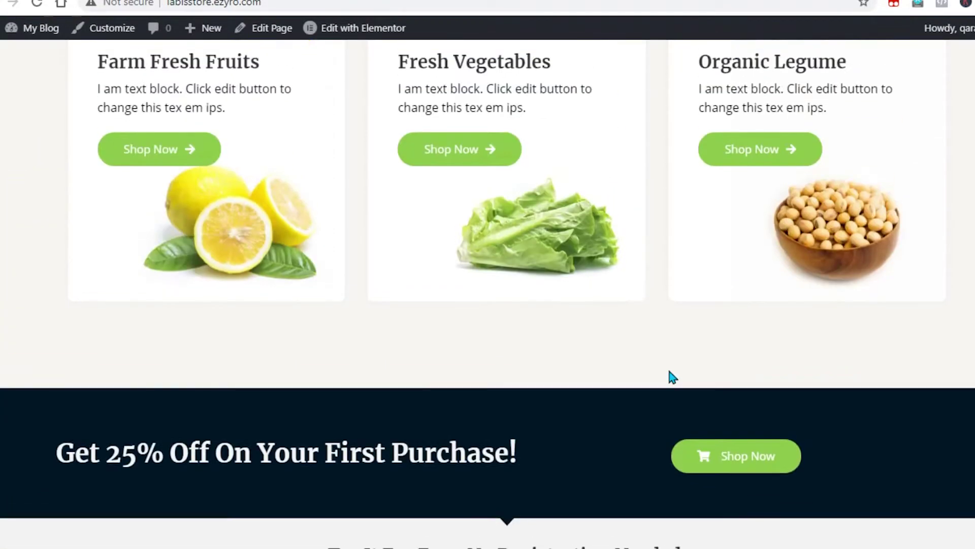
{"action": "scroll", "coordinate": [670, 372], "scroll_direction": "up", "scroll_amount": 15}
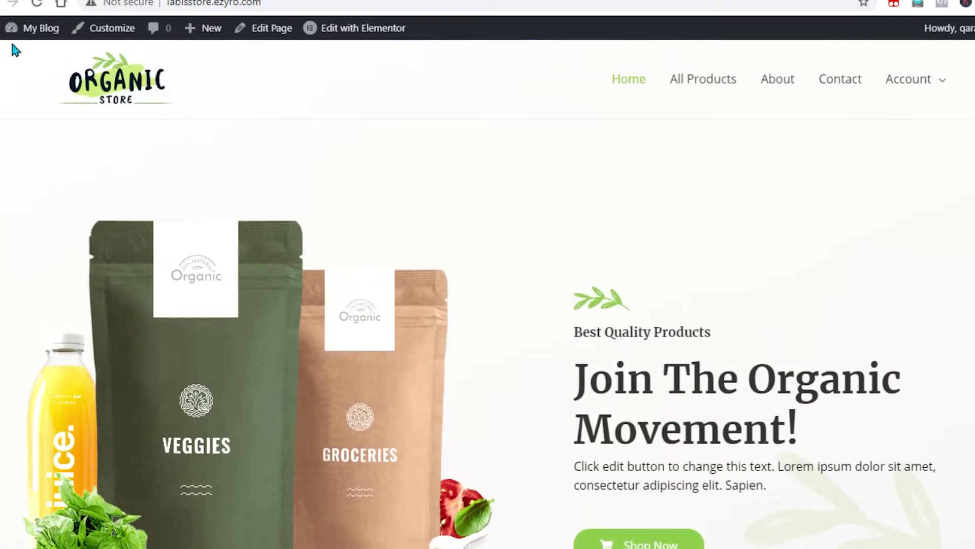
{"action": "mouse_move", "coordinate": [18, 41]}
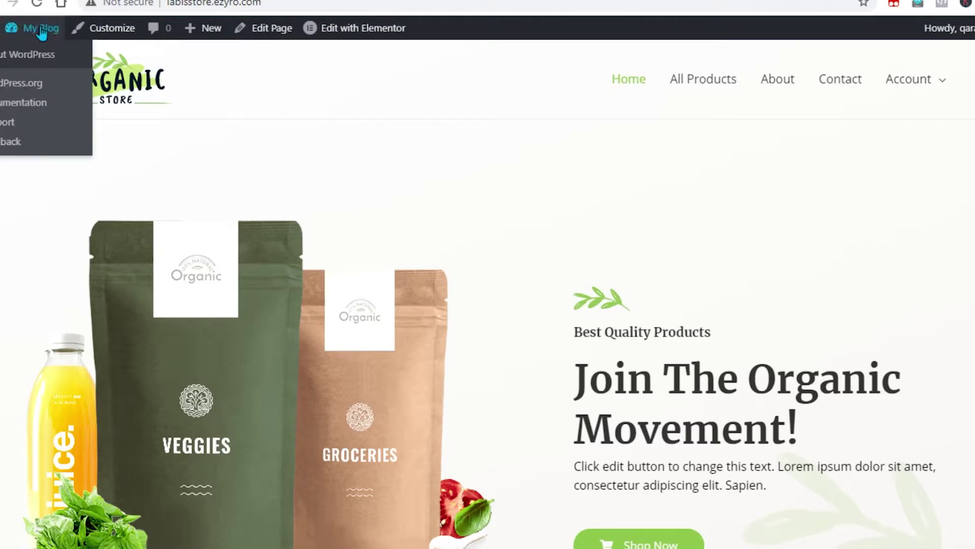
Step: Go from the Dashboard to Installed Plugins and scroll down to Hello Dolly
{"action": "mouse_move", "coordinate": [39, 28]}
{"action": "left_click", "coordinate": [45, 56]}
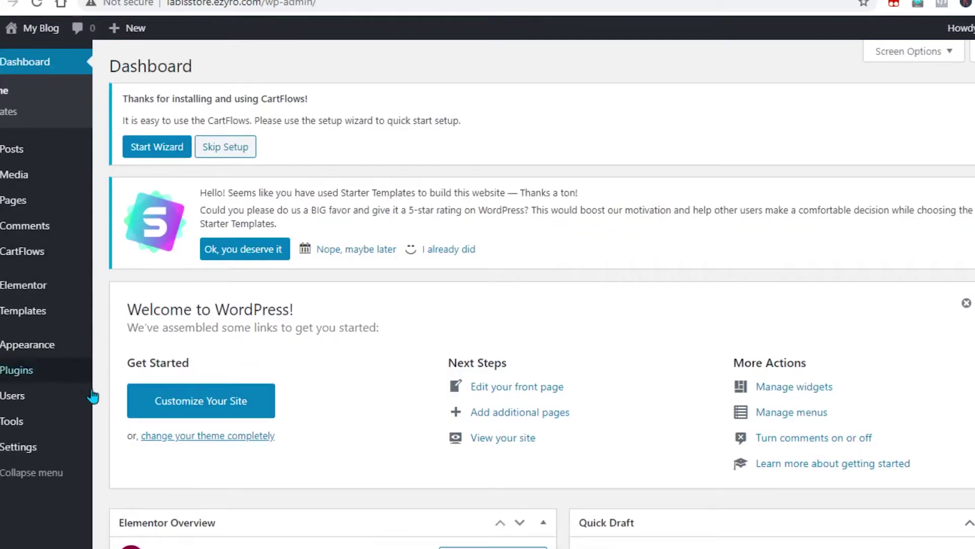
{"action": "mouse_move", "coordinate": [25, 375]}
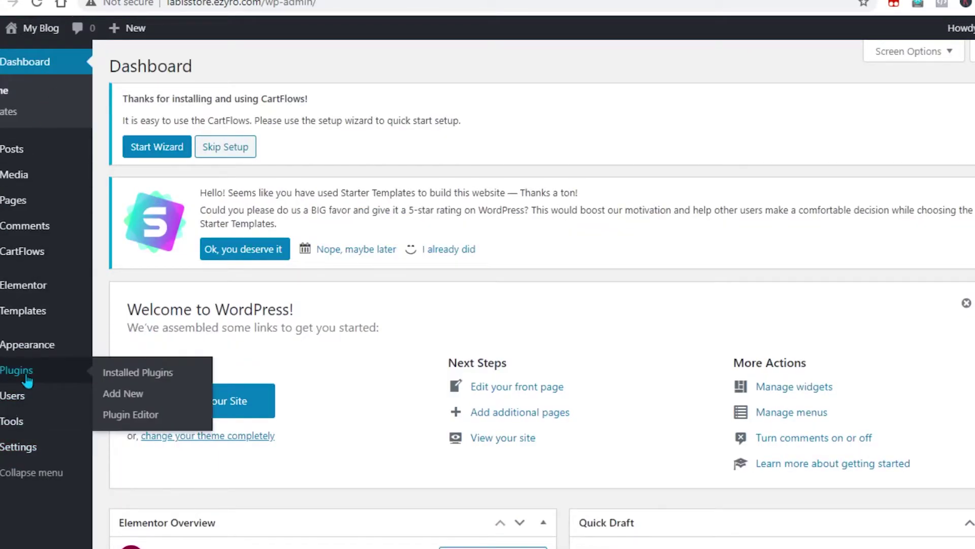
{"action": "left_click", "coordinate": [119, 374]}
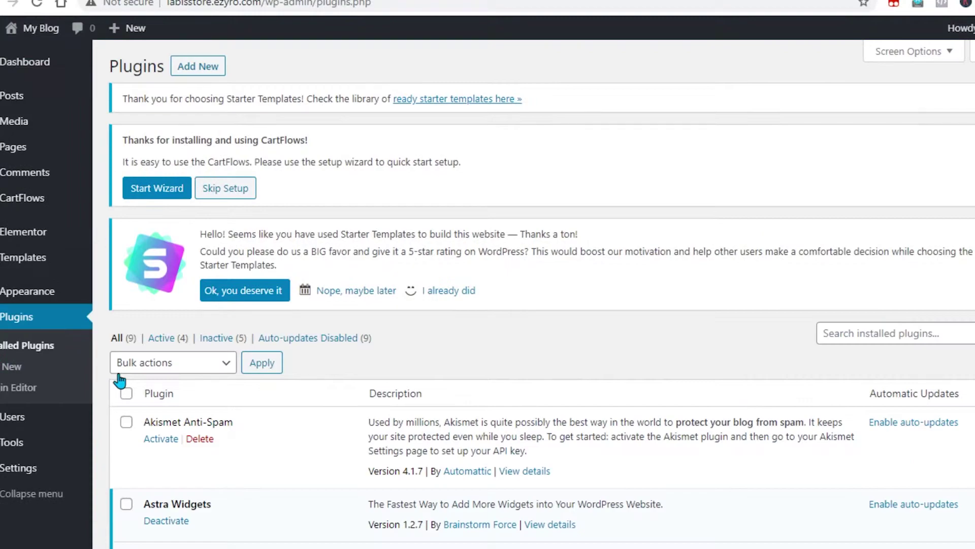
{"action": "scroll", "coordinate": [348, 415], "scroll_direction": "down", "scroll_amount": 5}
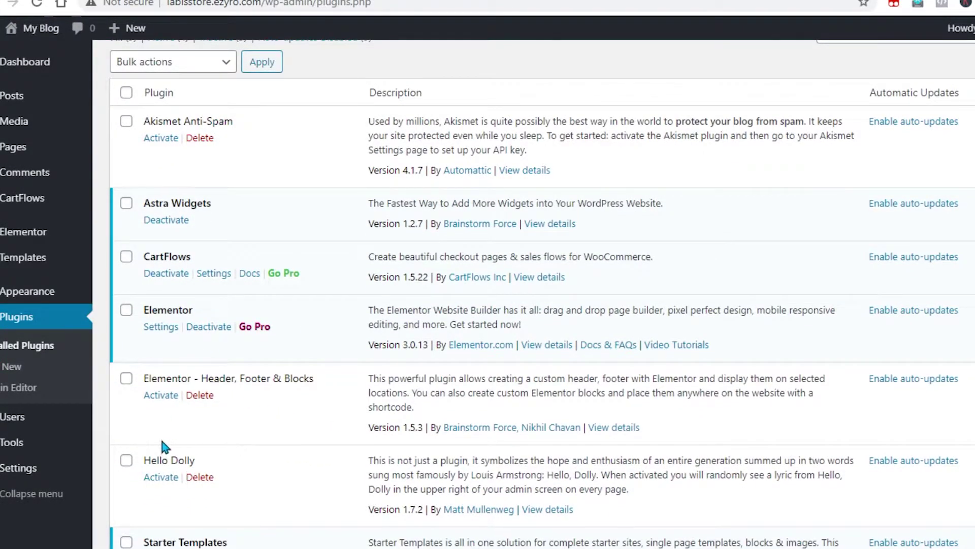
{"action": "scroll", "coordinate": [257, 479], "scroll_direction": "down", "scroll_amount": 3}
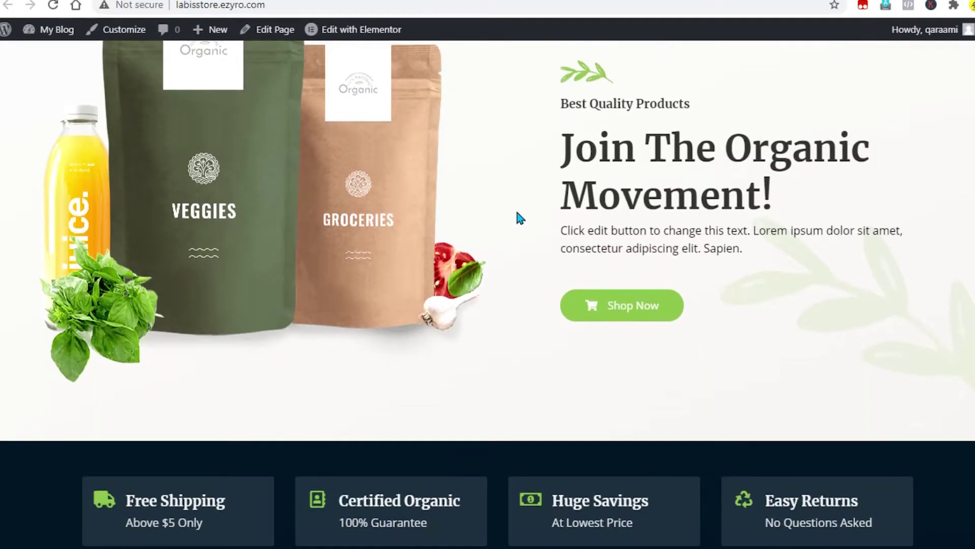
{"action": "scroll", "coordinate": [516, 218], "scroll_direction": "down", "scroll_amount": 12}
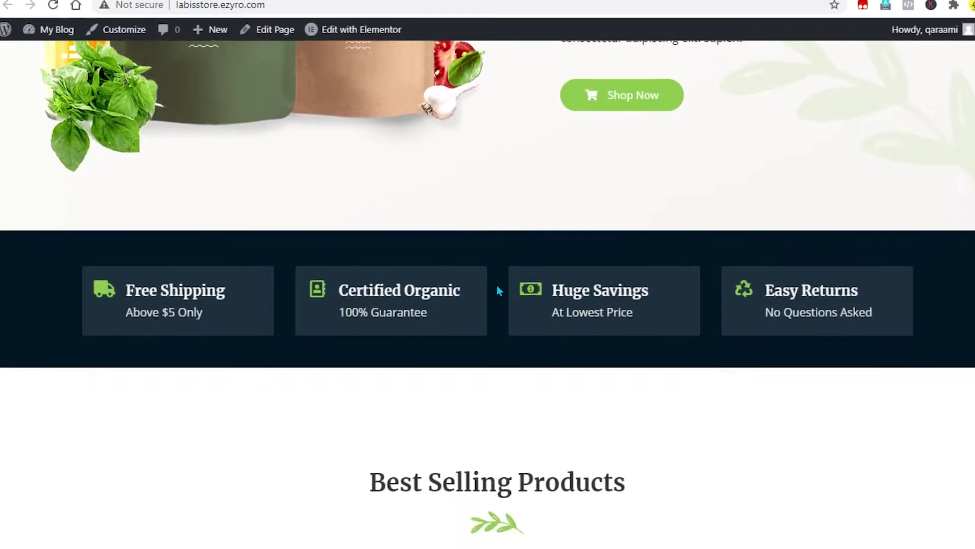
{"action": "scroll", "coordinate": [543, 345], "scroll_direction": "down", "scroll_amount": 4}
{"action": "scroll", "coordinate": [543, 346], "scroll_direction": "up", "scroll_amount": 13}
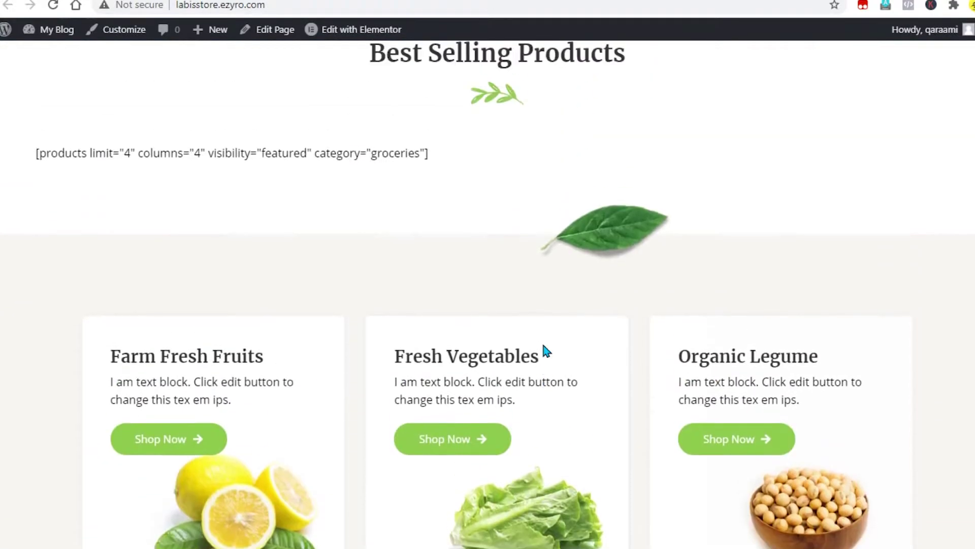
{"action": "scroll", "coordinate": [545, 350], "scroll_direction": "up", "scroll_amount": 8}
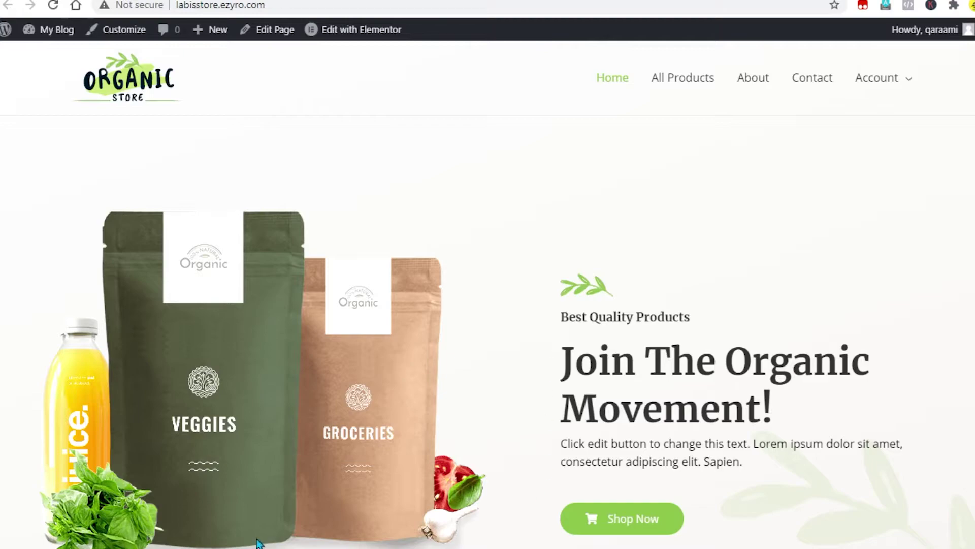
{"action": "scroll", "coordinate": [646, 330], "scroll_direction": "down", "scroll_amount": 5}
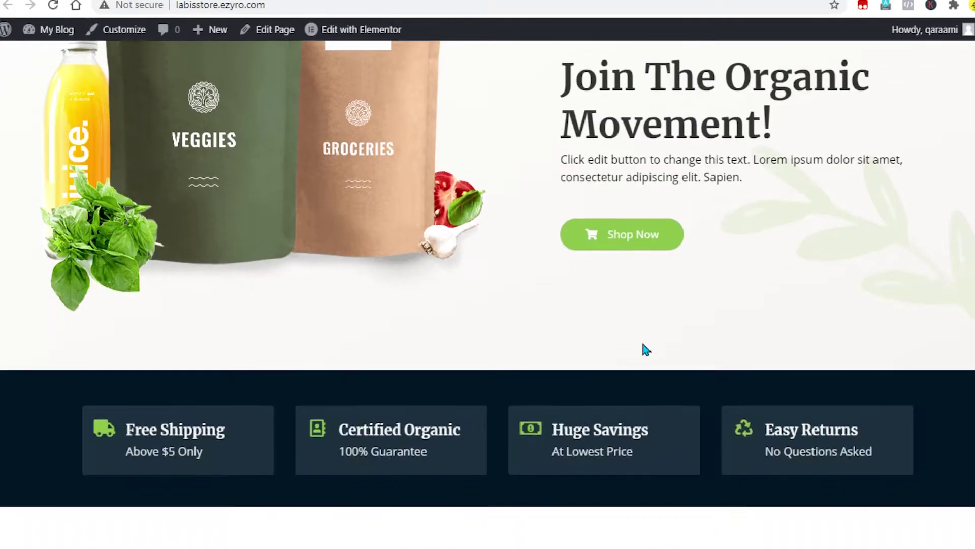
{"action": "scroll", "coordinate": [644, 349], "scroll_direction": "down", "scroll_amount": 20}
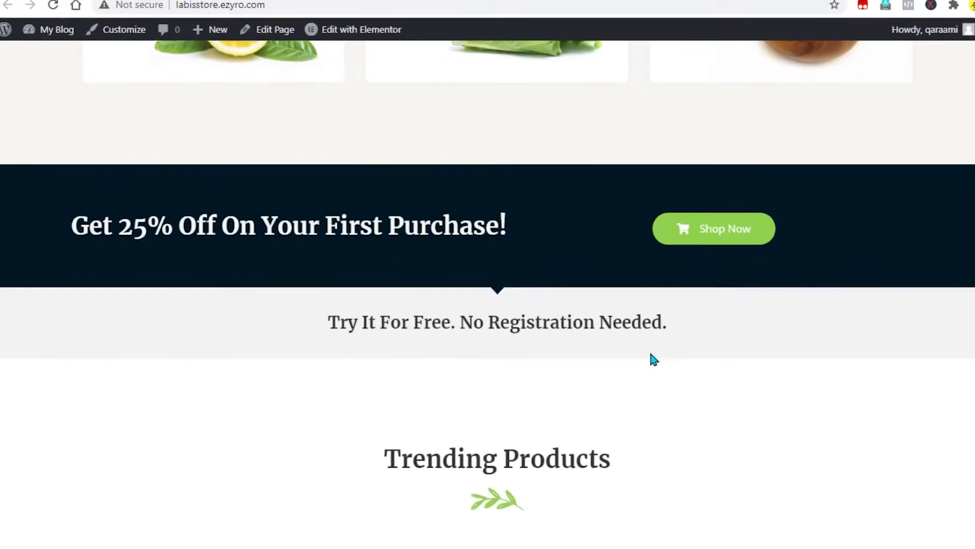
{"action": "scroll", "coordinate": [651, 355], "scroll_direction": "down", "scroll_amount": 8}
{"action": "scroll", "coordinate": [652, 355], "scroll_direction": "down", "scroll_amount": 4}
{"action": "scroll", "coordinate": [653, 358], "scroll_direction": "down", "scroll_amount": 2}
{"action": "scroll", "coordinate": [653, 358], "scroll_direction": "up", "scroll_amount": 8}
{"action": "scroll", "coordinate": [653, 359], "scroll_direction": "up", "scroll_amount": 18}
{"action": "scroll", "coordinate": [652, 355], "scroll_direction": "up", "scroll_amount": 8}
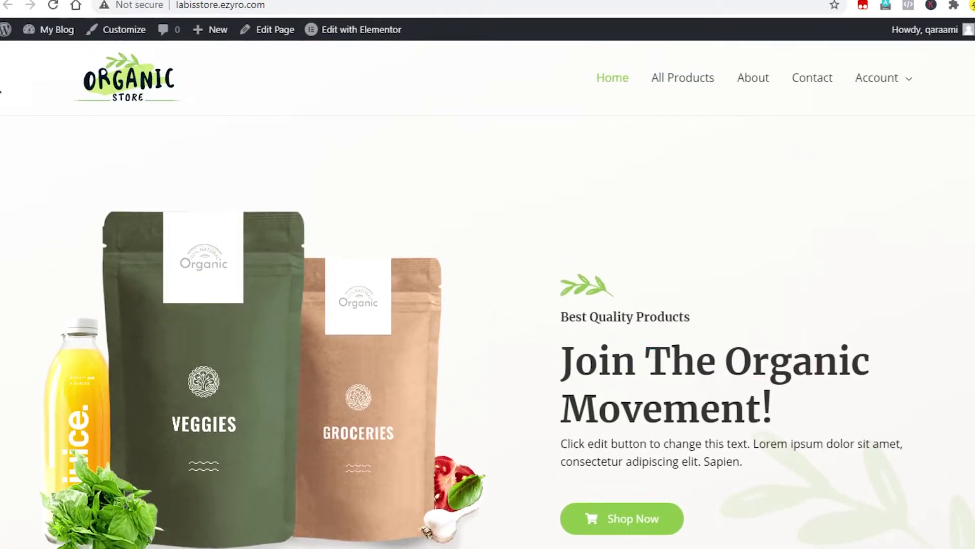
{"action": "mouse_move", "coordinate": [33, 43]}
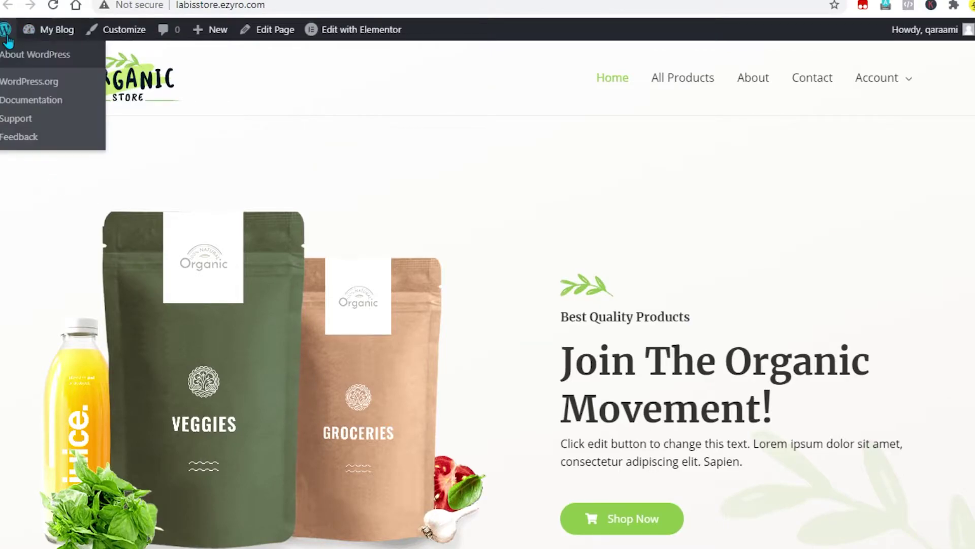
Step: Go from the Dashboard via Installed Plugins to the Add Plugins page
{"action": "left_click", "coordinate": [60, 56]}
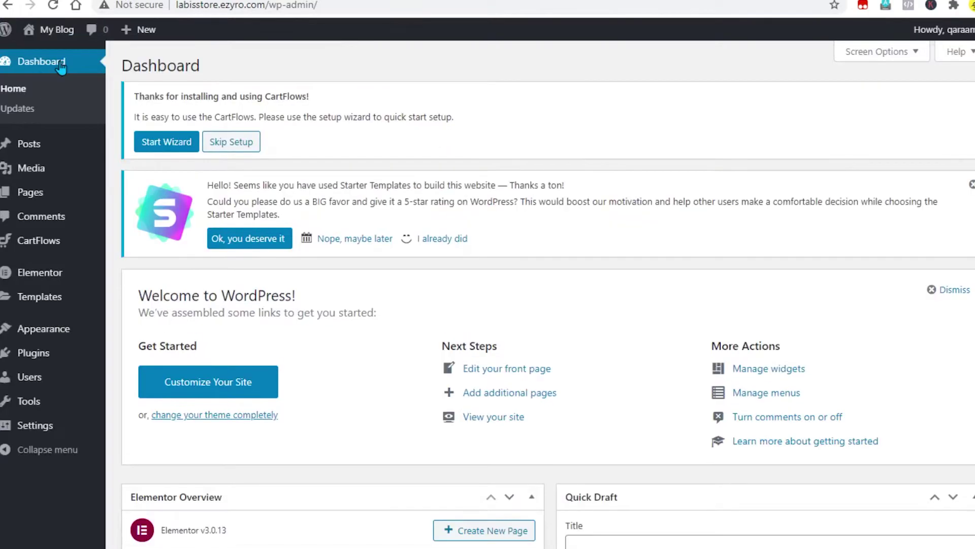
{"action": "mouse_move", "coordinate": [75, 358]}
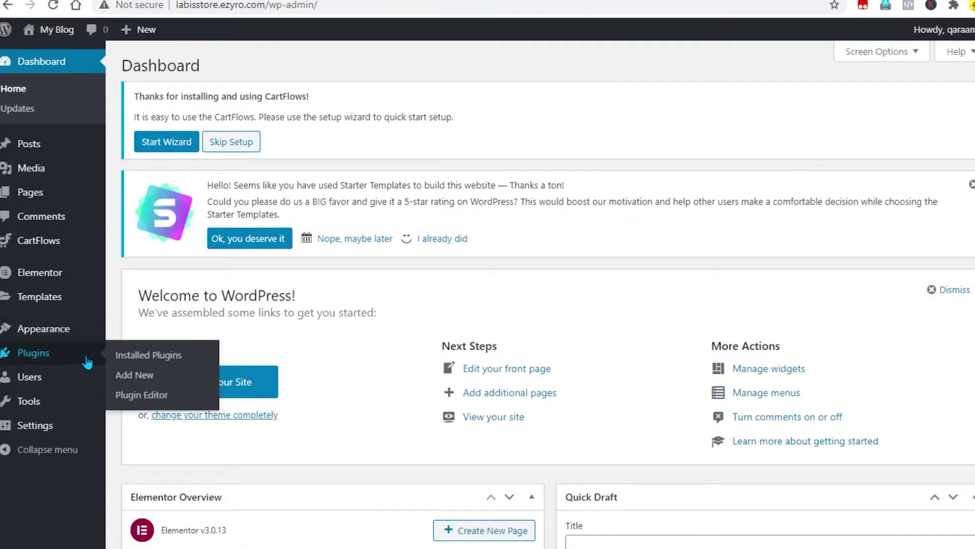
{"action": "left_click", "coordinate": [130, 356]}
{"action": "scroll", "coordinate": [328, 397], "scroll_direction": "down", "scroll_amount": 5}
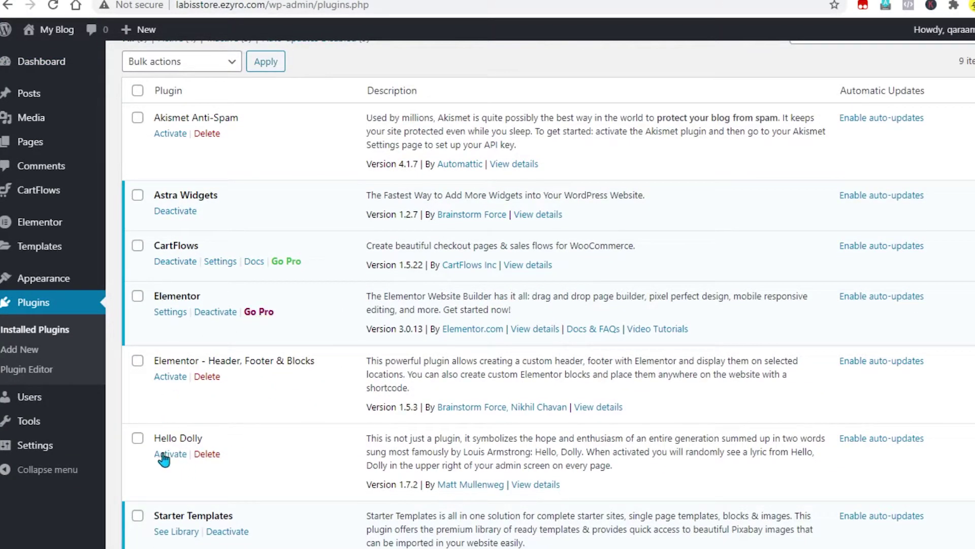
{"action": "scroll", "coordinate": [254, 452], "scroll_direction": "down", "scroll_amount": 3}
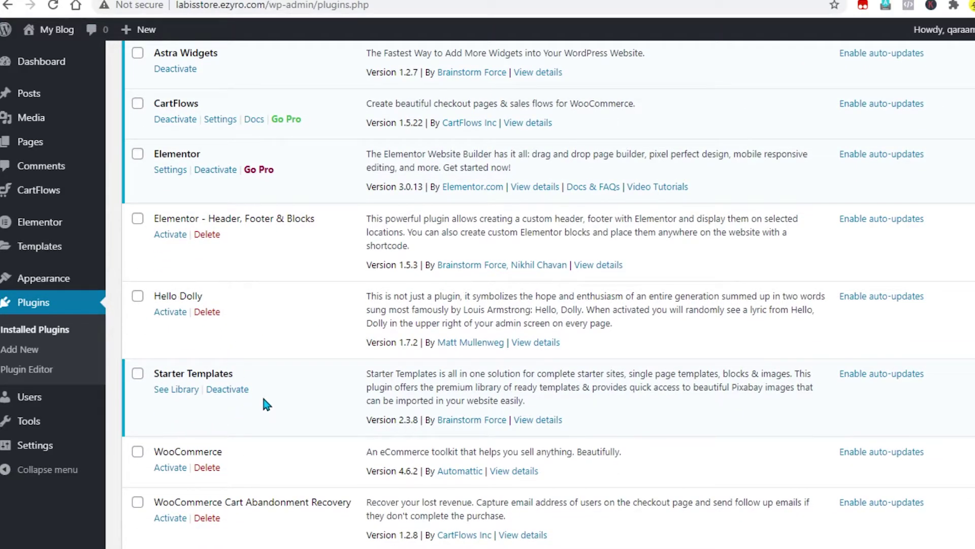
{"action": "left_click", "coordinate": [833, 198]}
Step: Search the plugin directory for 'WH' and scan the results
{"action": "type", "text": "W"}
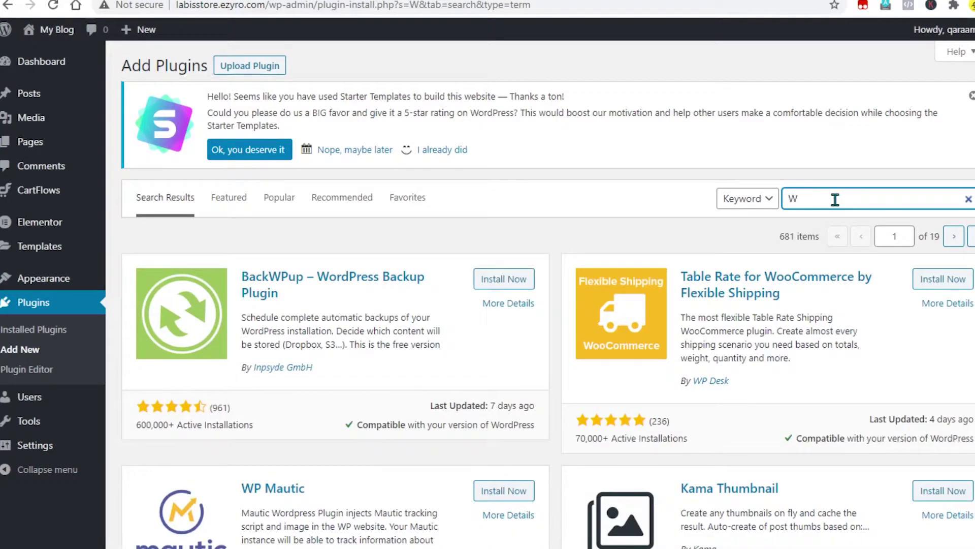
{"action": "type", "text": "M"}
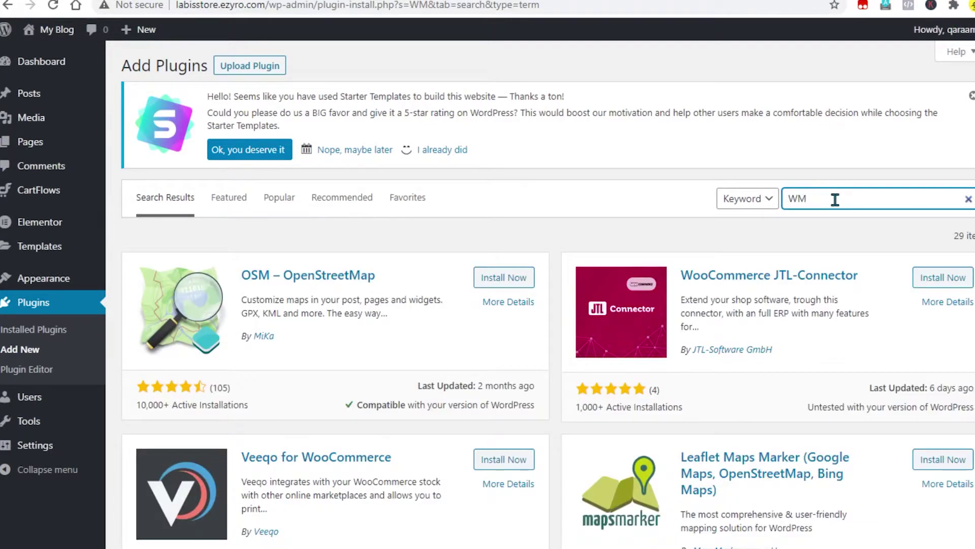
{"action": "key", "text": "BackSpace"}
{"action": "type", "text": "H"}
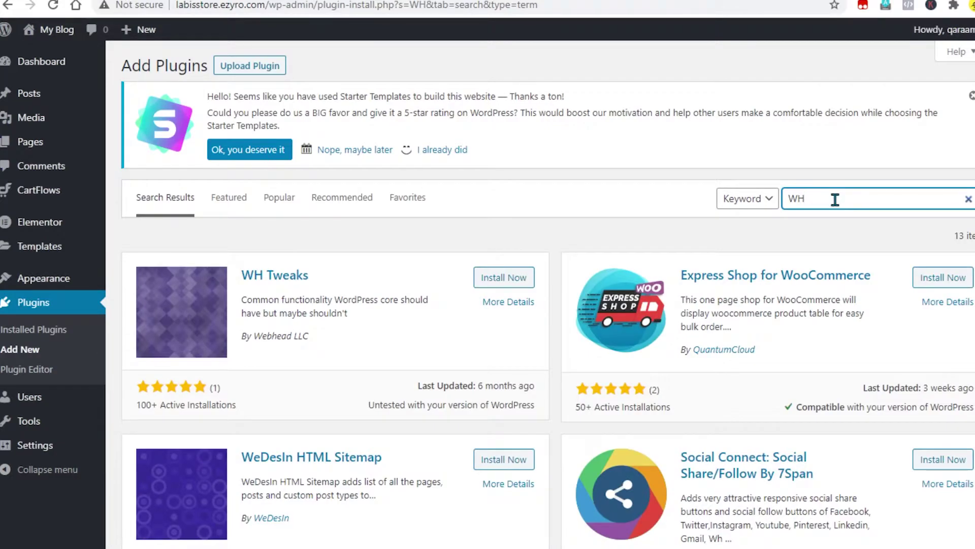
{"action": "scroll", "coordinate": [788, 367], "scroll_direction": "down", "scroll_amount": 10}
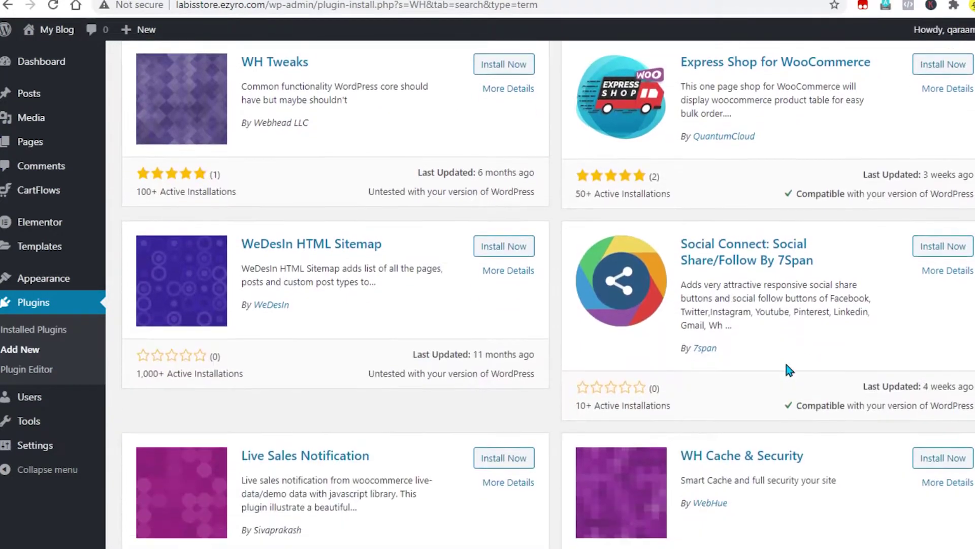
{"action": "scroll", "coordinate": [786, 363], "scroll_direction": "down", "scroll_amount": 9}
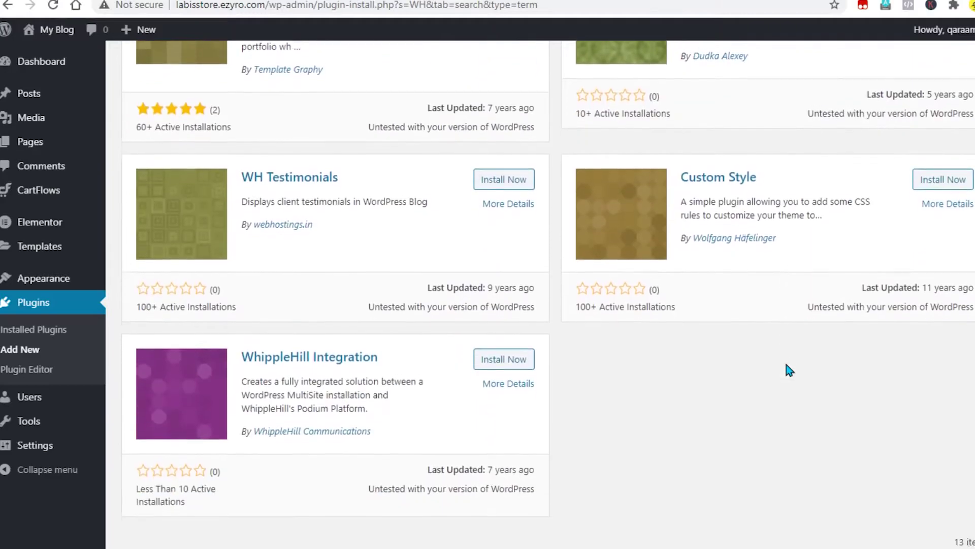
{"action": "scroll", "coordinate": [787, 364], "scroll_direction": "up", "scroll_amount": 5}
{"action": "scroll", "coordinate": [784, 359], "scroll_direction": "up", "scroll_amount": 17}
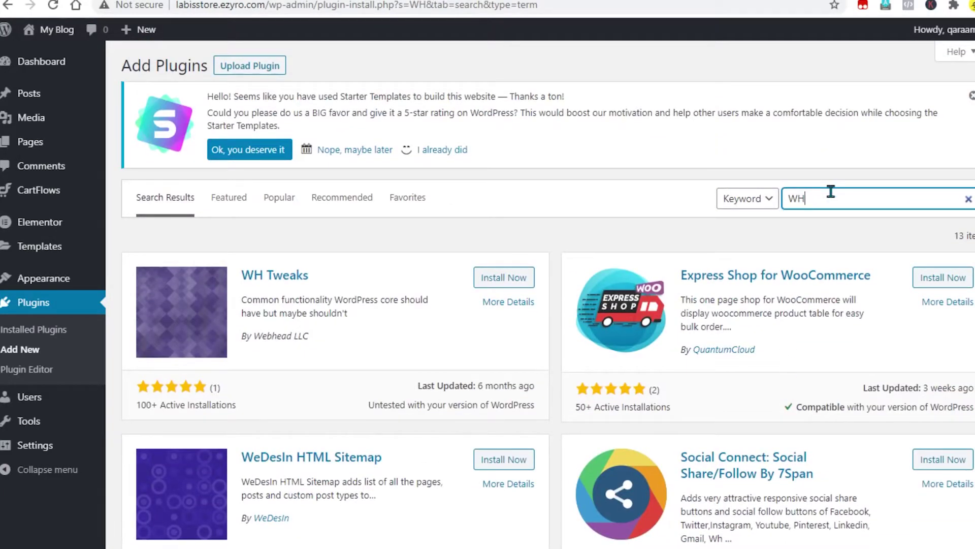
Step: Change the search to 'WOO', browse the results, then extend it to 'WOOMARKET'
{"action": "key", "text": "BackSpace"}
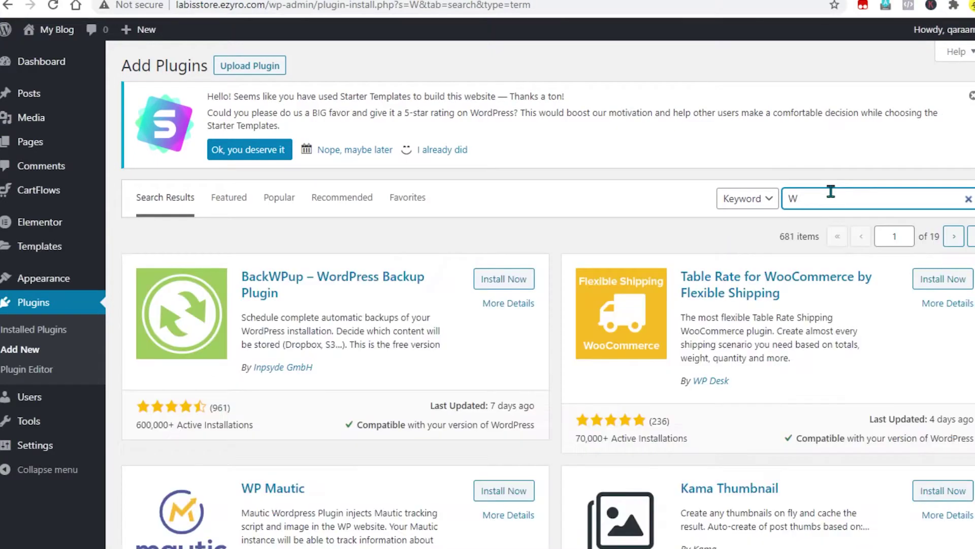
{"action": "type", "text": "OO"}
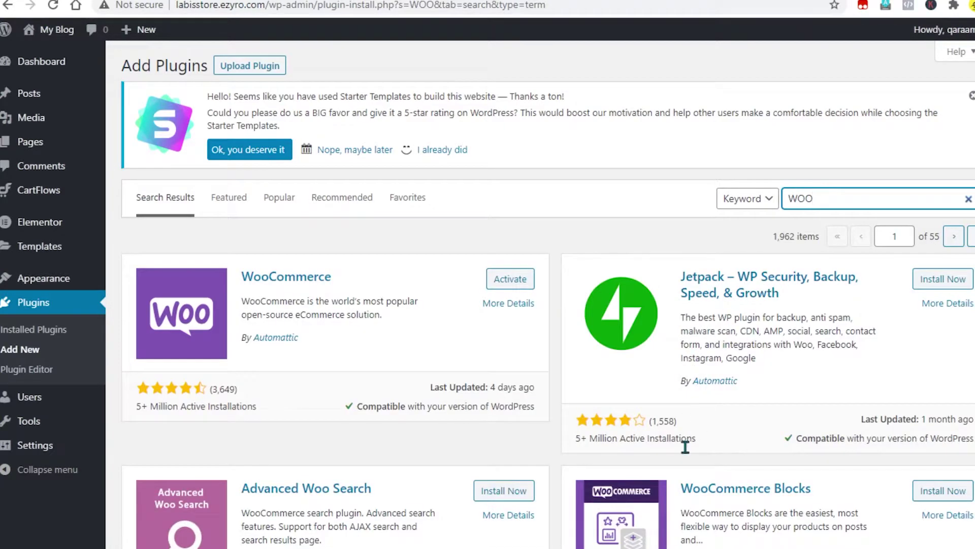
{"action": "scroll", "coordinate": [686, 436], "scroll_direction": "down", "scroll_amount": 7}
{"action": "scroll", "coordinate": [685, 474], "scroll_direction": "down", "scroll_amount": 15}
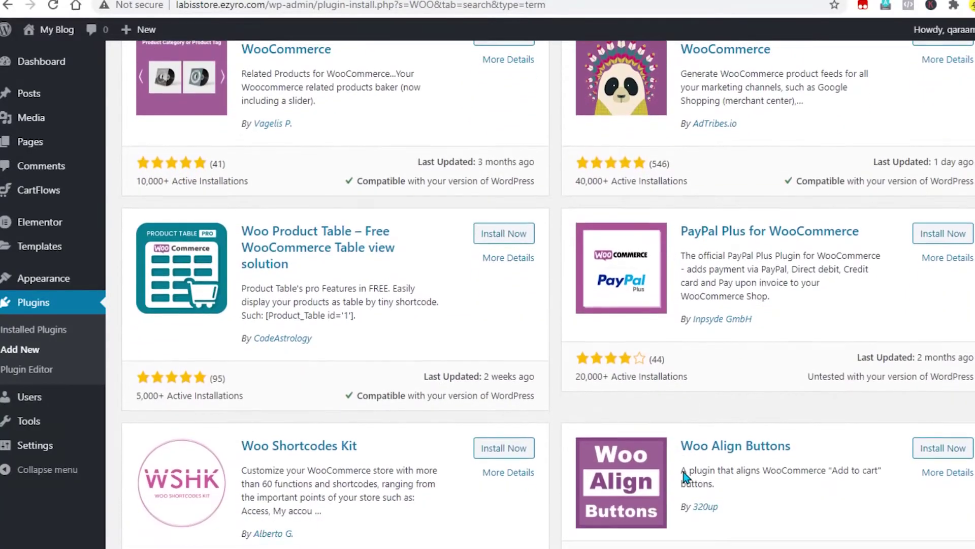
{"action": "scroll", "coordinate": [684, 476], "scroll_direction": "down", "scroll_amount": 12}
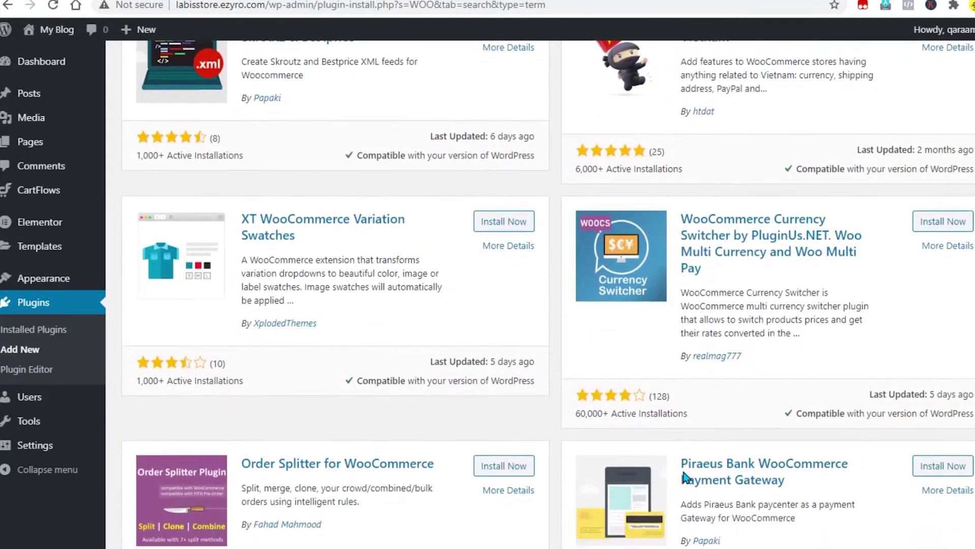
{"action": "scroll", "coordinate": [682, 467], "scroll_direction": "down", "scroll_amount": 8}
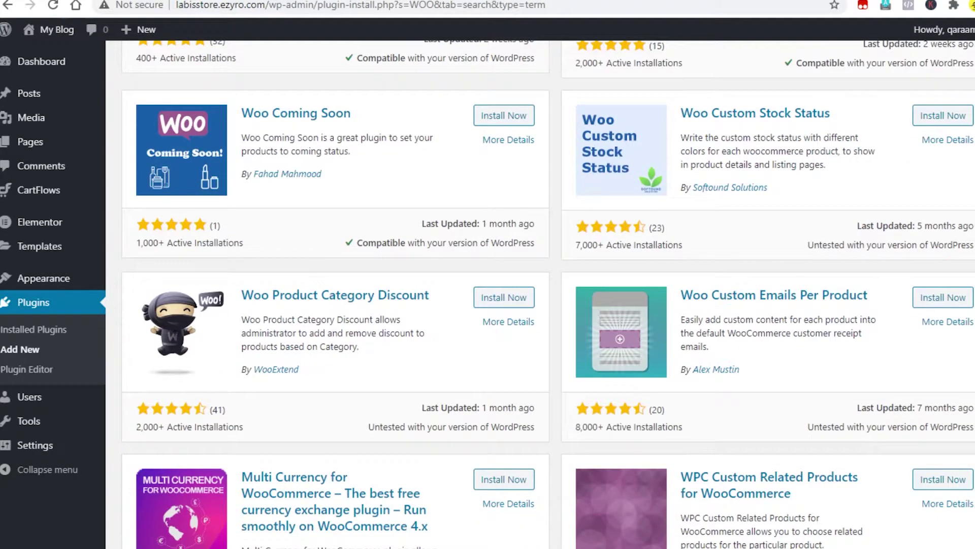
{"action": "scroll", "coordinate": [548, 305], "scroll_direction": "up", "scroll_amount": 20}
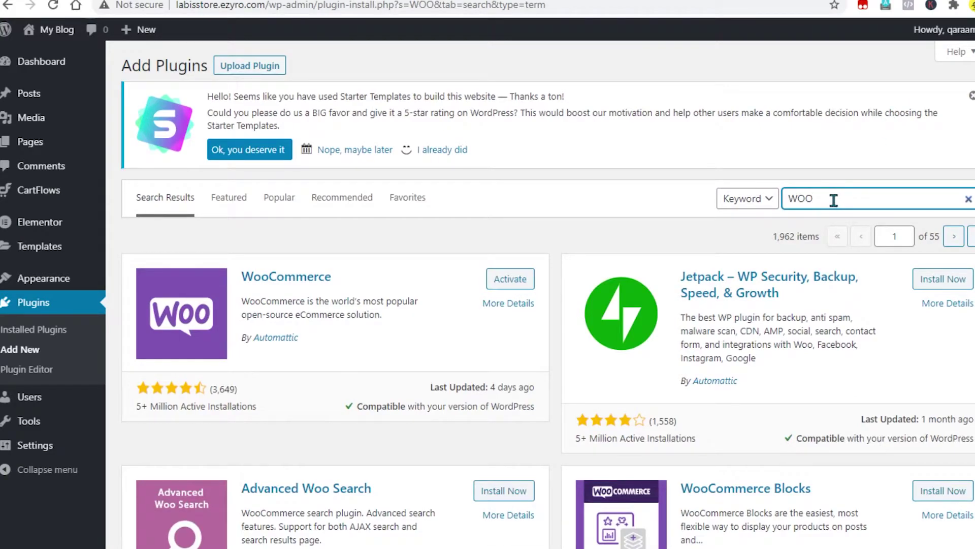
{"action": "type", "text": "M"}
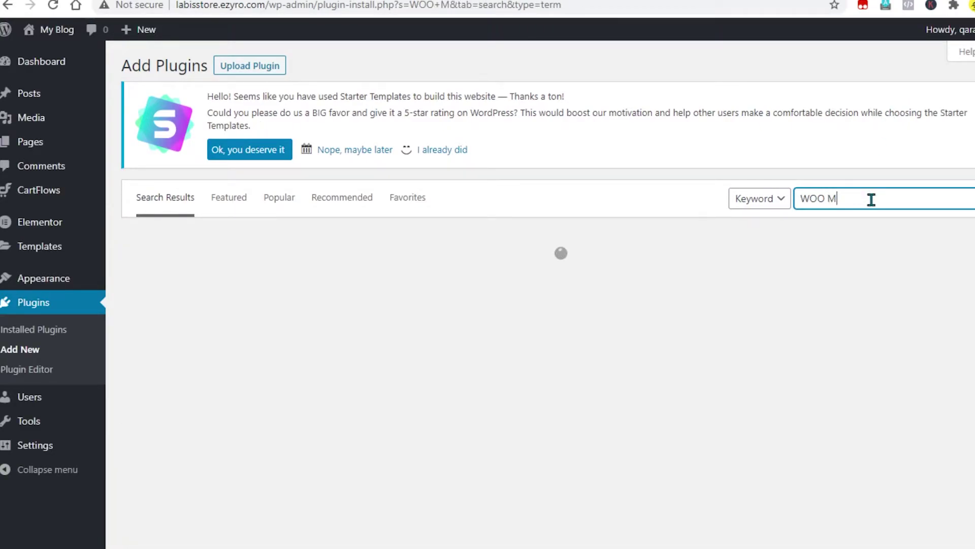
{"action": "type", "text": "ARKET"}
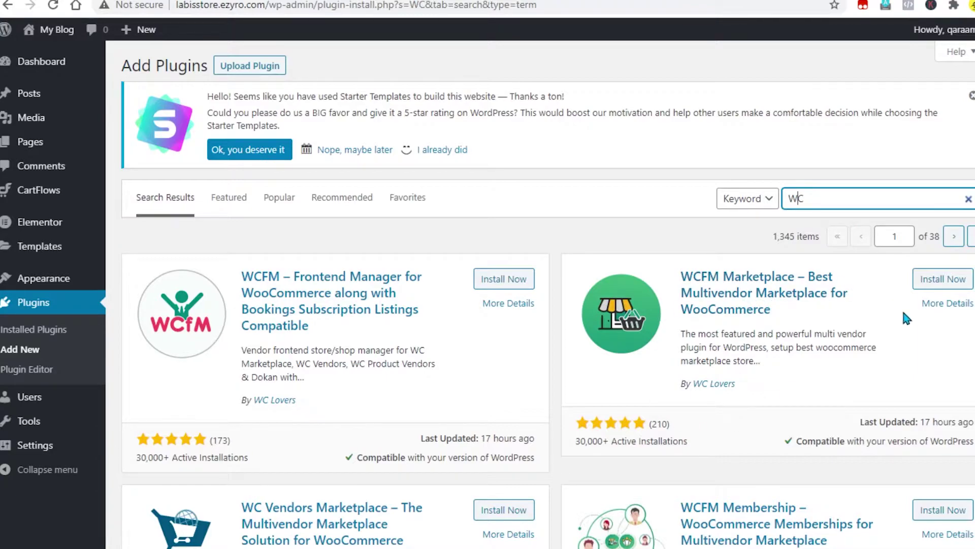
Step: Install the WCFM Marketplace plugin and its required WCFM Core, continuing to the Commission Setup step
{"action": "left_click", "coordinate": [949, 280]}
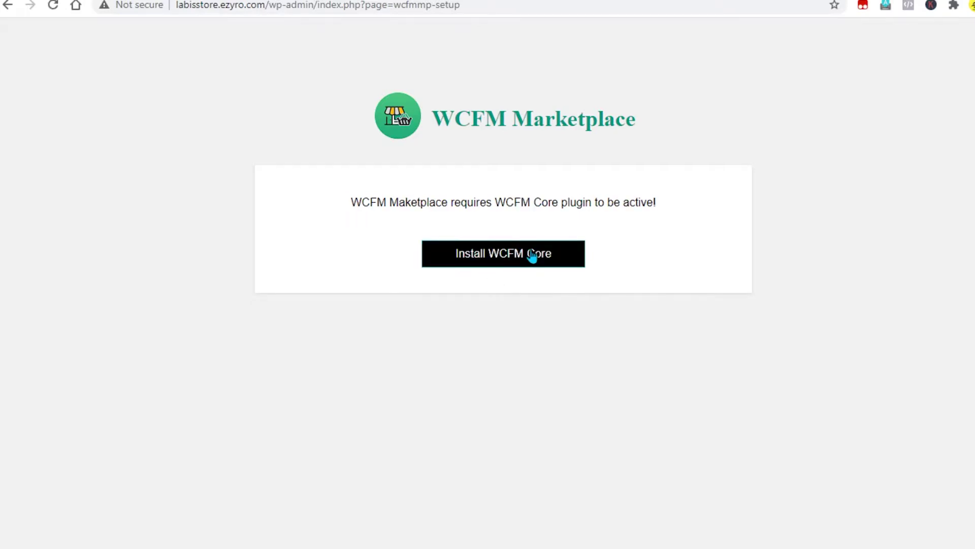
{"action": "left_click", "coordinate": [531, 253]}
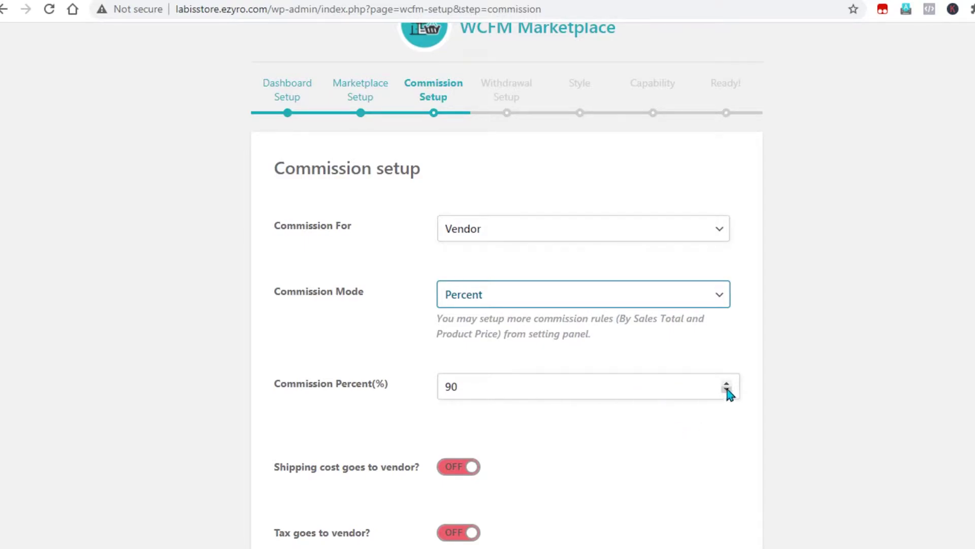
Step: Change the vendor commission from 90 to 70 percent
{"action": "left_click", "coordinate": [552, 394]}
{"action": "key", "text": "BackSpace"}
{"action": "key", "text": "BackSpace"}
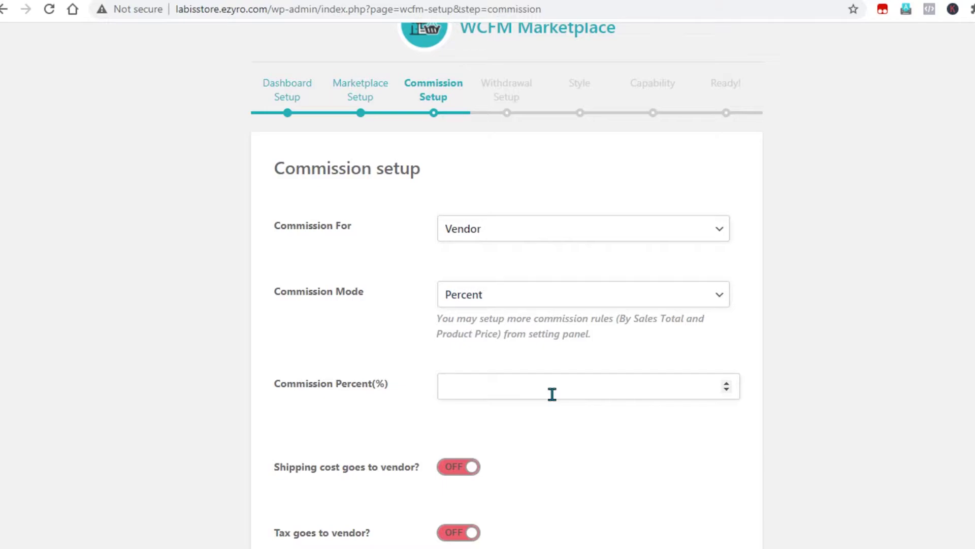
{"action": "type", "text": "70"}
Step: Add Stripe Split Pay as a withdrawal method and turn on withdrawal test mode
{"action": "scroll", "coordinate": [655, 443], "scroll_direction": "down", "scroll_amount": 3}
{"action": "scroll", "coordinate": [632, 434], "scroll_direction": "down", "scroll_amount": 3}
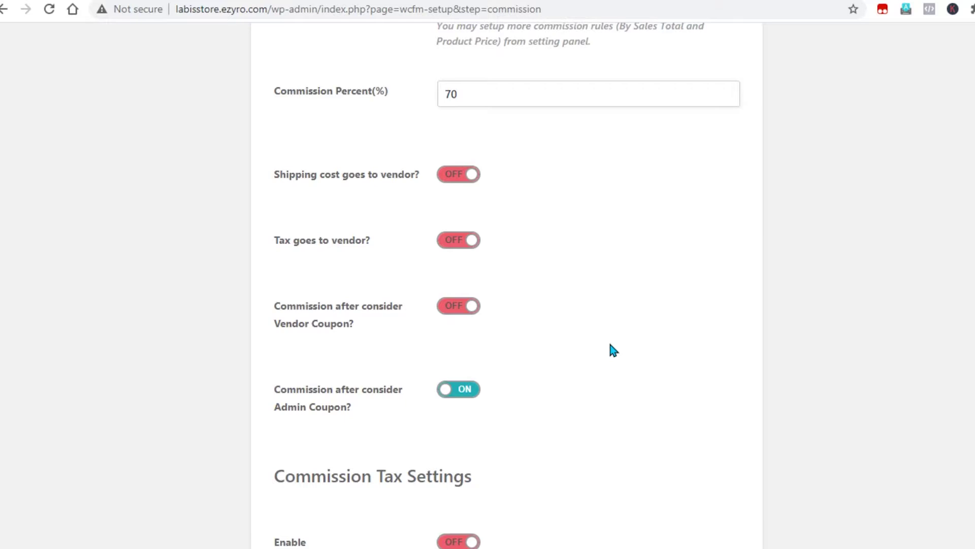
{"action": "scroll", "coordinate": [610, 345], "scroll_direction": "down", "scroll_amount": 3}
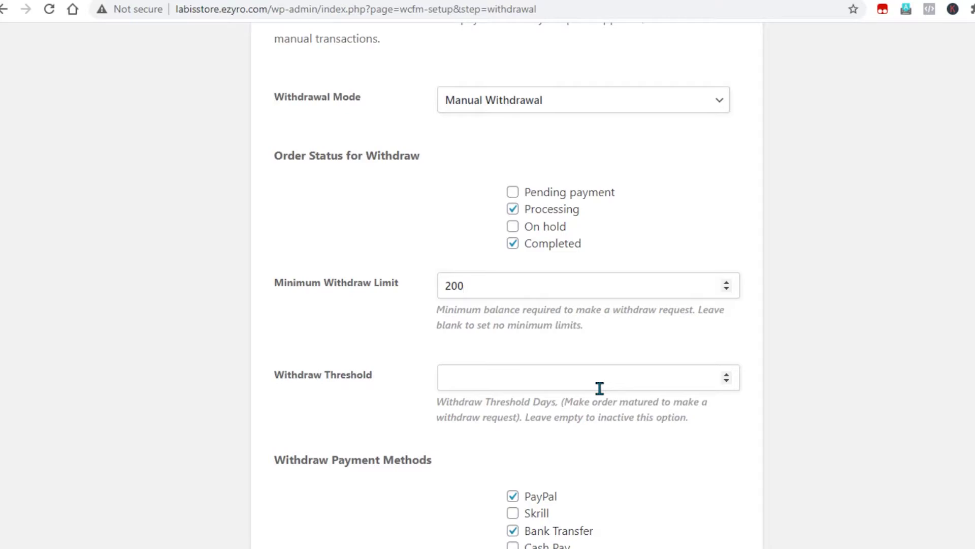
{"action": "scroll", "coordinate": [588, 450], "scroll_direction": "down", "scroll_amount": 3}
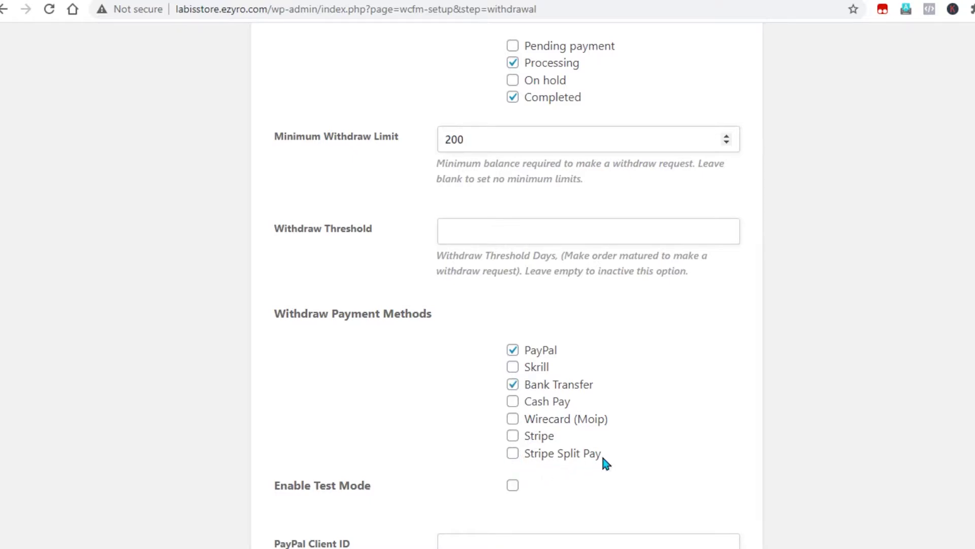
{"action": "left_click", "coordinate": [513, 453]}
{"action": "scroll", "coordinate": [559, 507], "scroll_direction": "down", "scroll_amount": 3}
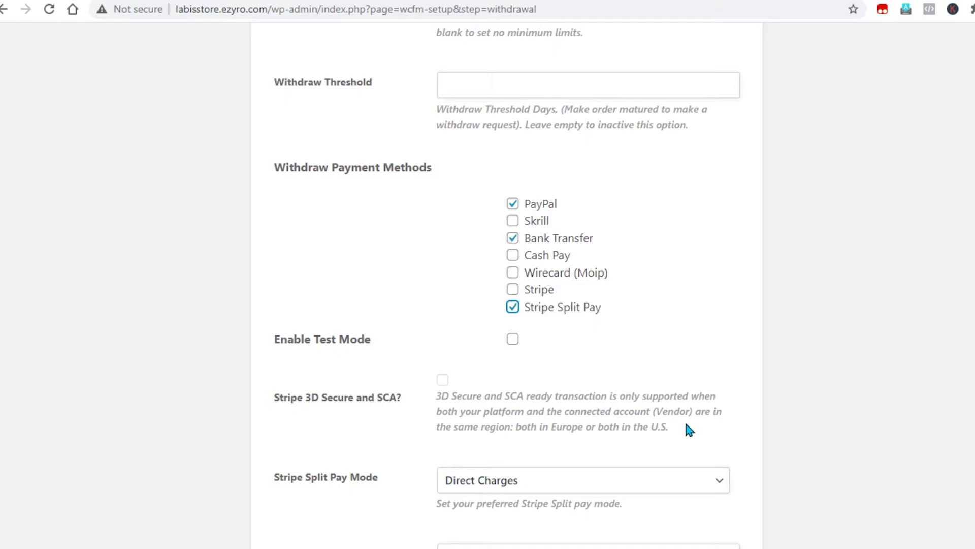
{"action": "left_click", "coordinate": [513, 339]}
Step: Keep Direct Charges as the split pay mode, then uncheck Stripe Split Pay
{"action": "scroll", "coordinate": [546, 429], "scroll_direction": "down", "scroll_amount": 3}
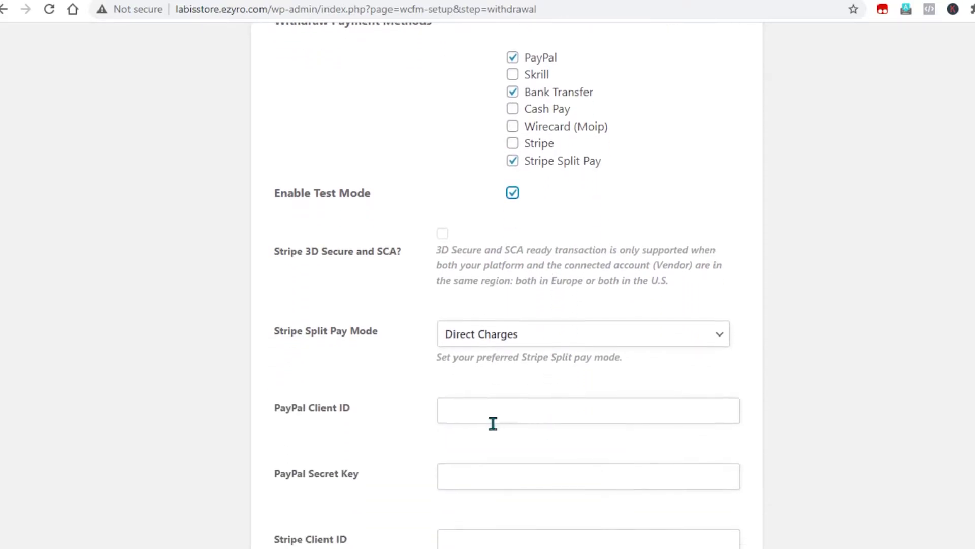
{"action": "left_click", "coordinate": [531, 338]}
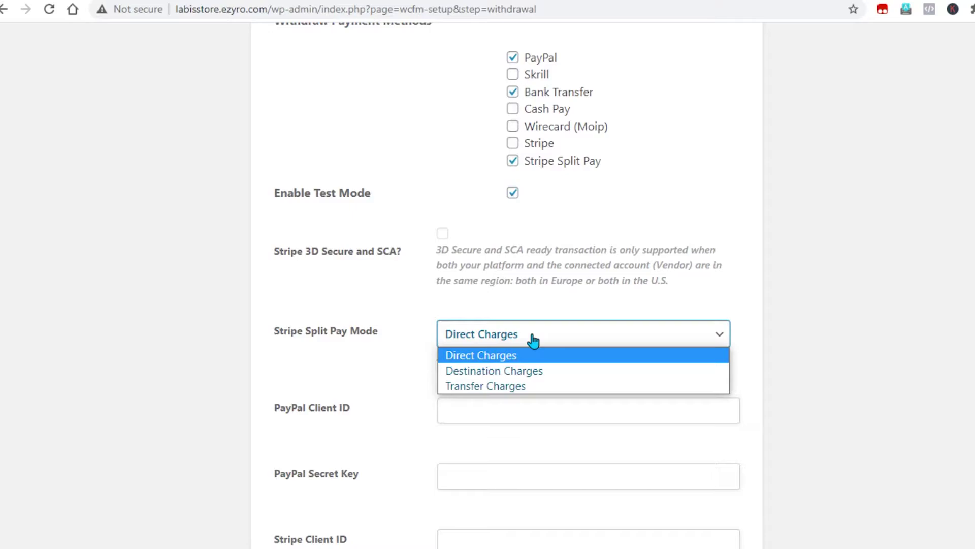
{"action": "left_click", "coordinate": [532, 339]}
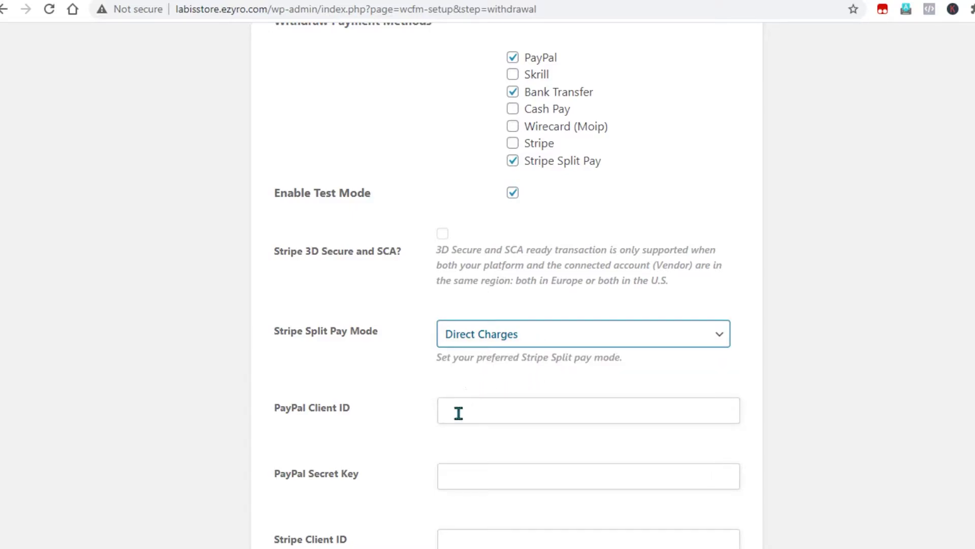
{"action": "scroll", "coordinate": [472, 466], "scroll_direction": "down", "scroll_amount": 3}
{"action": "scroll", "coordinate": [473, 466], "scroll_direction": "down", "scroll_amount": 2}
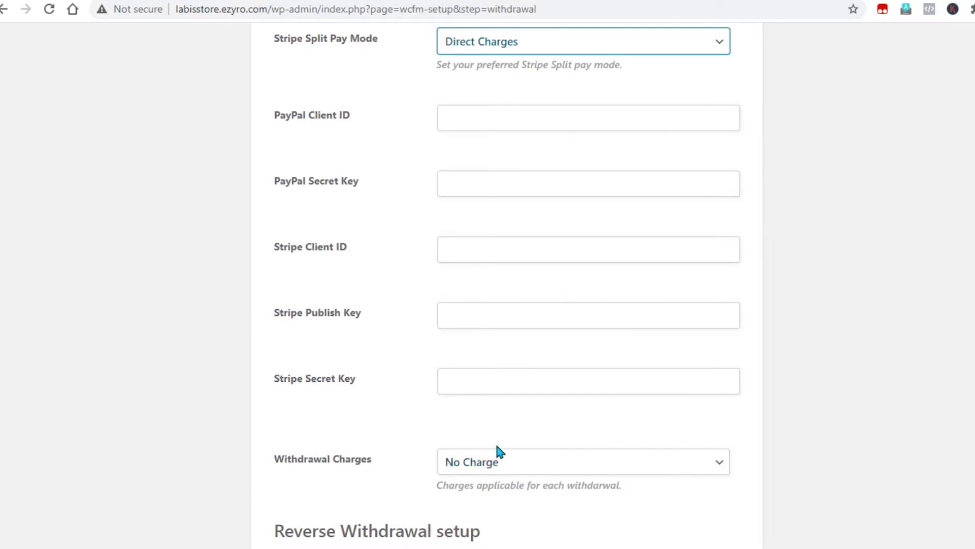
{"action": "scroll", "coordinate": [501, 451], "scroll_direction": "down", "scroll_amount": 3}
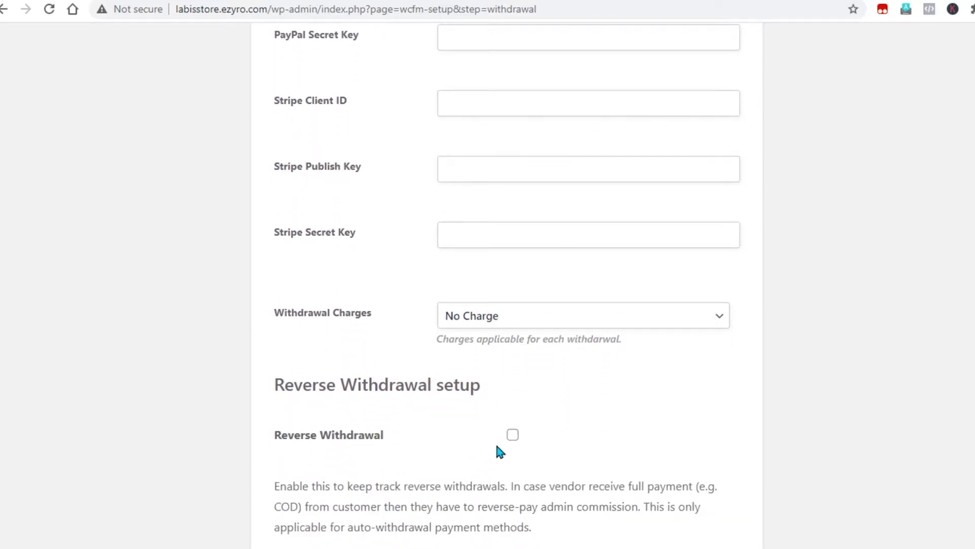
{"action": "scroll", "coordinate": [498, 449], "scroll_direction": "up", "scroll_amount": 10}
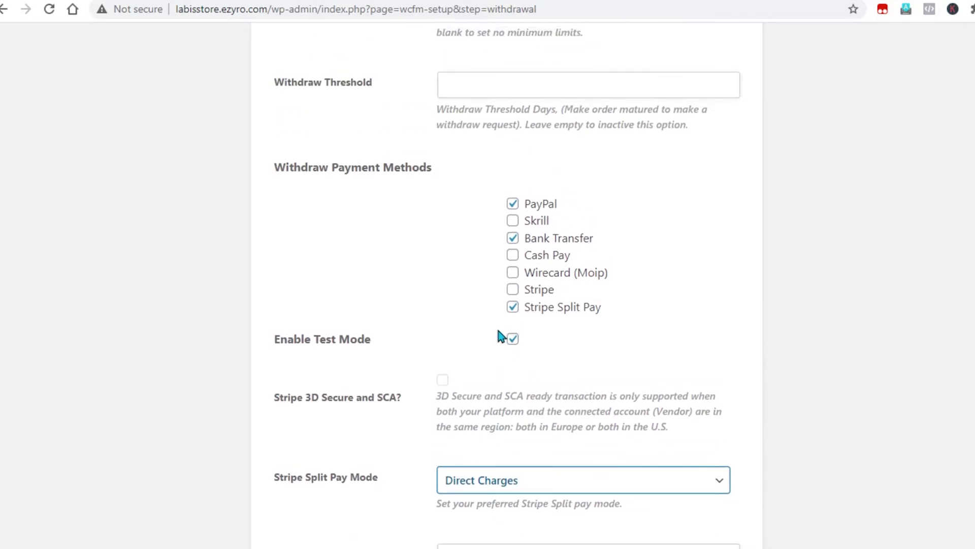
{"action": "left_click", "coordinate": [512, 306]}
{"action": "scroll", "coordinate": [471, 457], "scroll_direction": "down", "scroll_amount": 3}
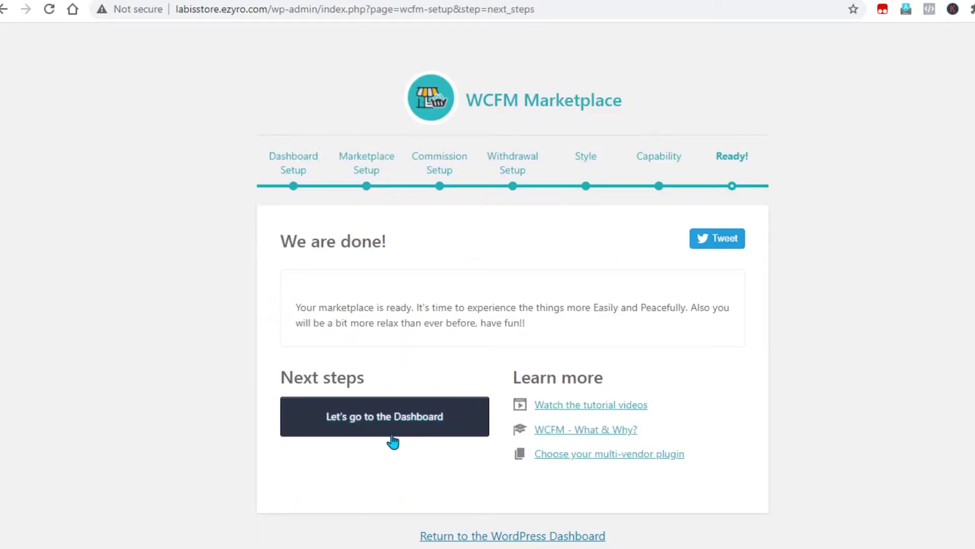
Step: Leave the setup wizard for the WCFM store manager dashboard and look it over
{"action": "left_click", "coordinate": [433, 416]}
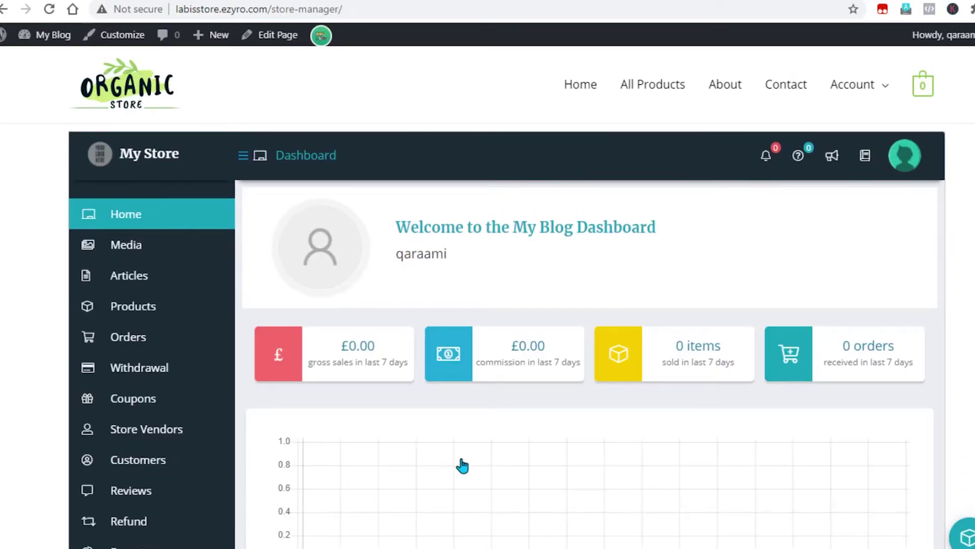
{"action": "scroll", "coordinate": [463, 464], "scroll_direction": "down", "scroll_amount": 7}
{"action": "scroll", "coordinate": [464, 464], "scroll_direction": "down", "scroll_amount": 4}
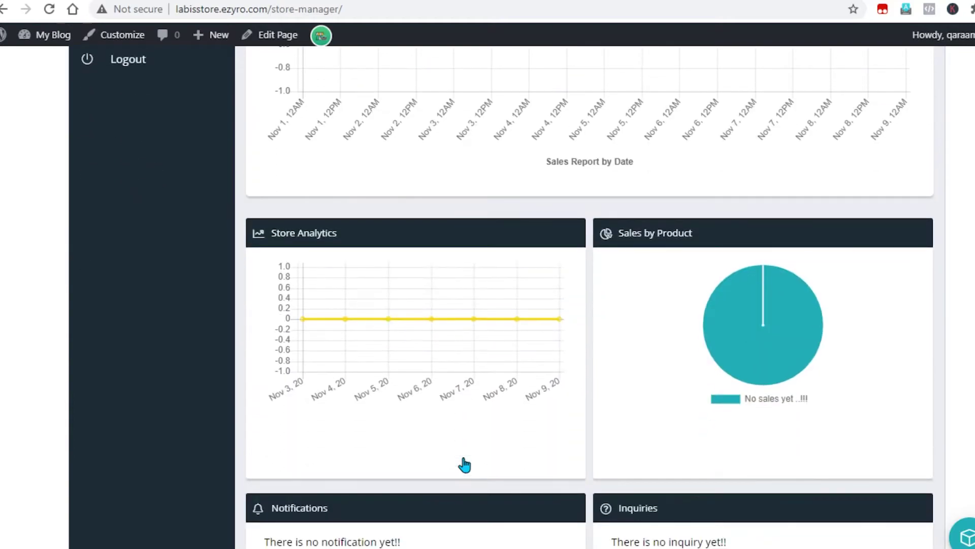
{"action": "scroll", "coordinate": [464, 464], "scroll_direction": "down", "scroll_amount": 8}
{"action": "scroll", "coordinate": [464, 459], "scroll_direction": "up", "scroll_amount": 18}
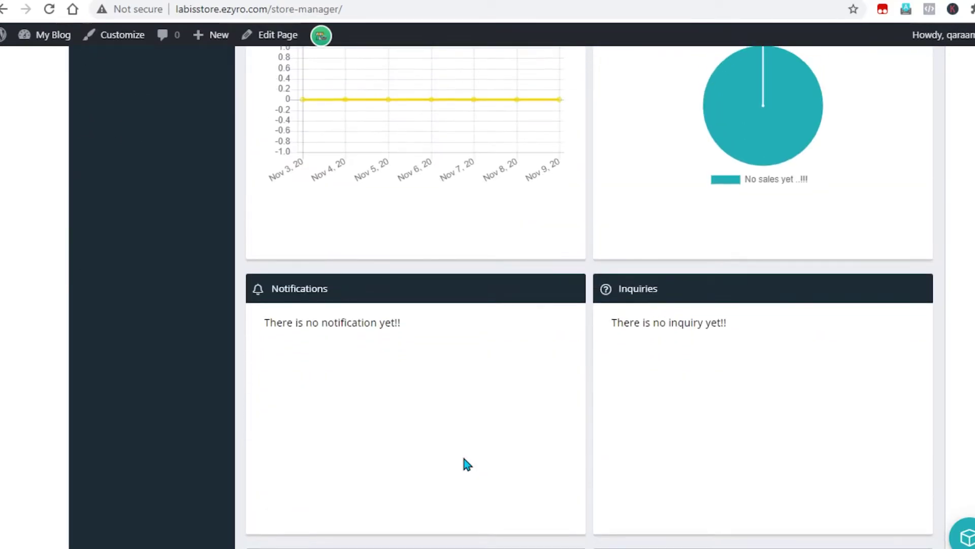
{"action": "scroll", "coordinate": [468, 464], "scroll_direction": "up", "scroll_amount": 2}
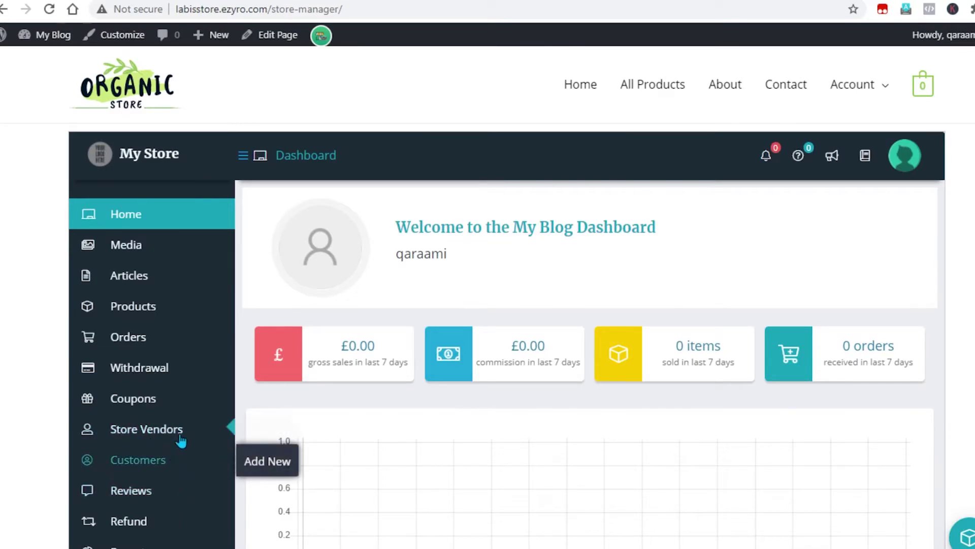
Step: Check the Store Vendors and Customers pages, both still empty
{"action": "left_click", "coordinate": [182, 436]}
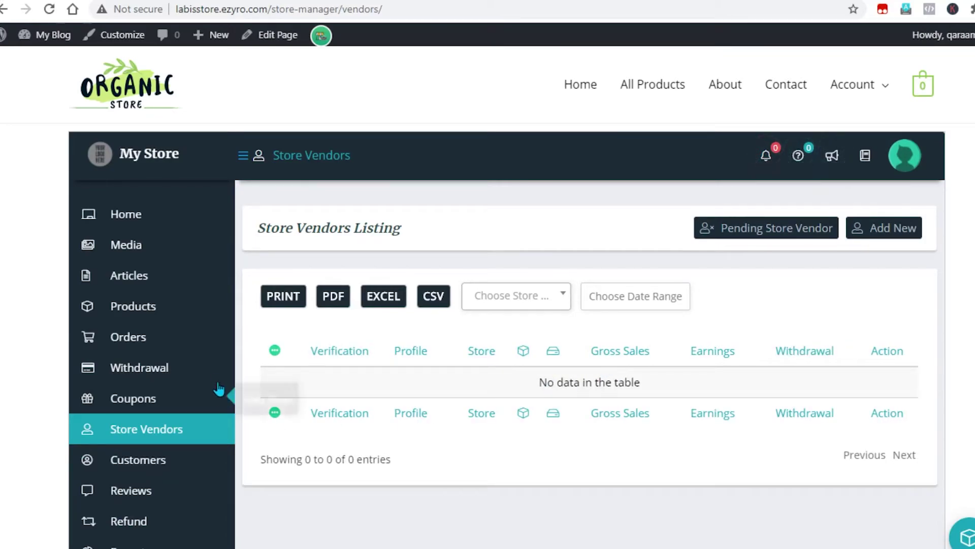
{"action": "left_click", "coordinate": [167, 465]}
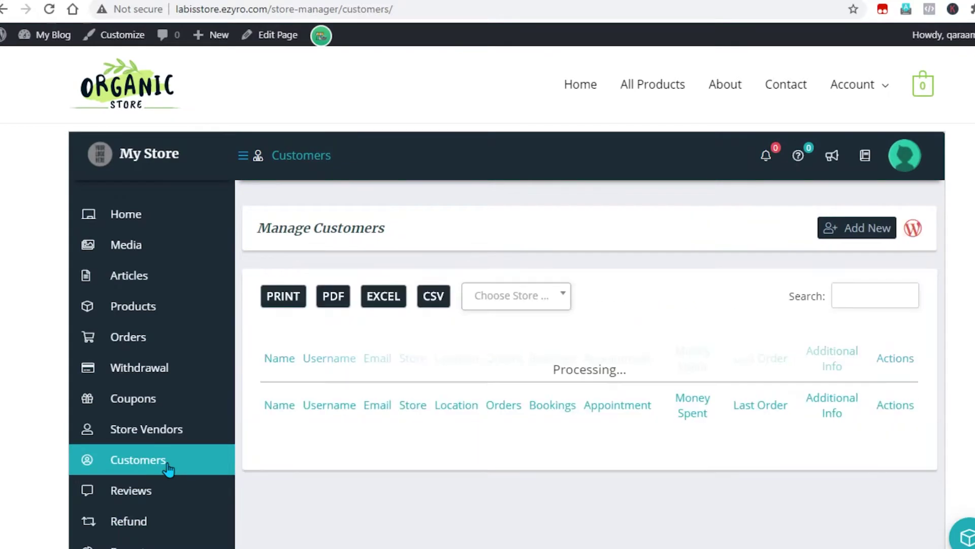
{"action": "scroll", "coordinate": [336, 463], "scroll_direction": "down", "scroll_amount": 4}
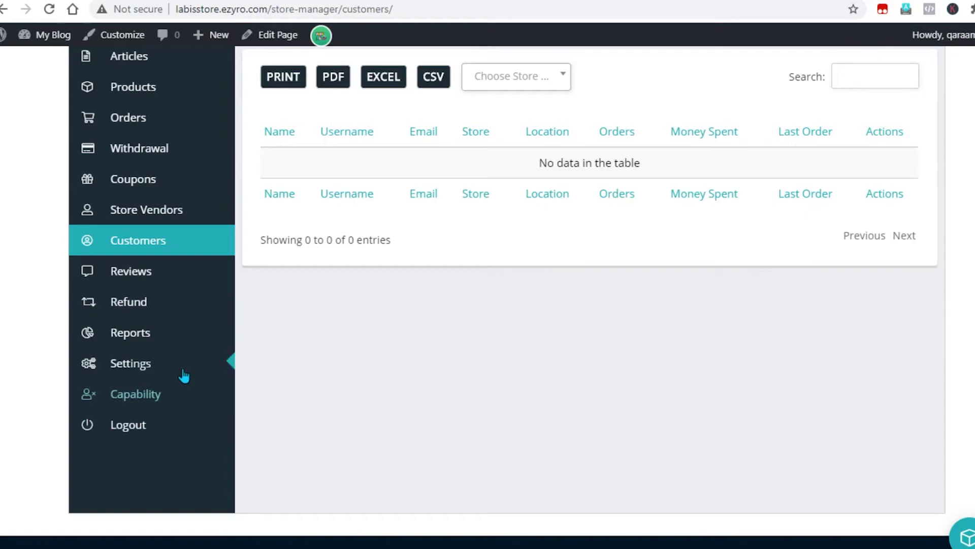
{"action": "scroll", "coordinate": [377, 436], "scroll_direction": "up", "scroll_amount": 4}
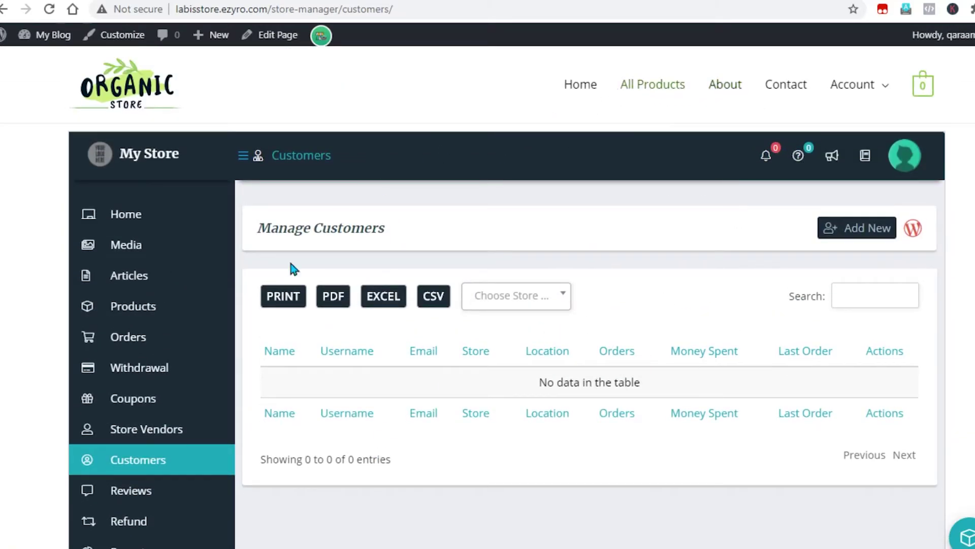
Step: Go to the WordPress dashboard and open WooCommerce Settings
{"action": "mouse_move", "coordinate": [32, 37]}
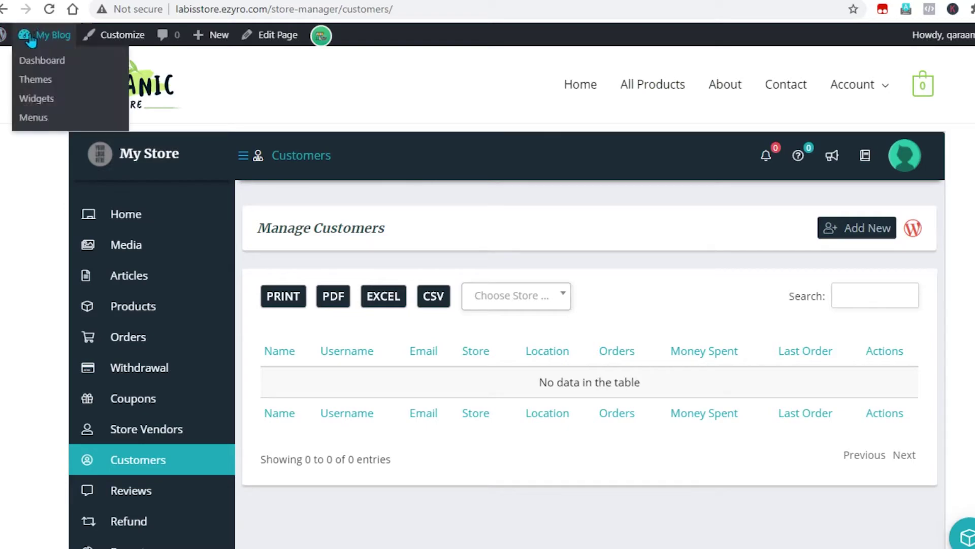
{"action": "left_click", "coordinate": [57, 66]}
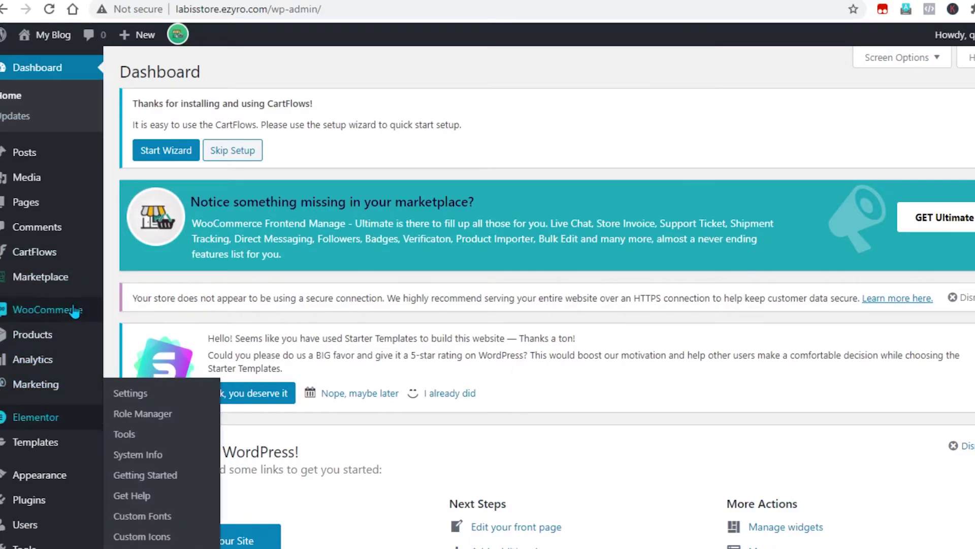
{"action": "mouse_move", "coordinate": [75, 311]}
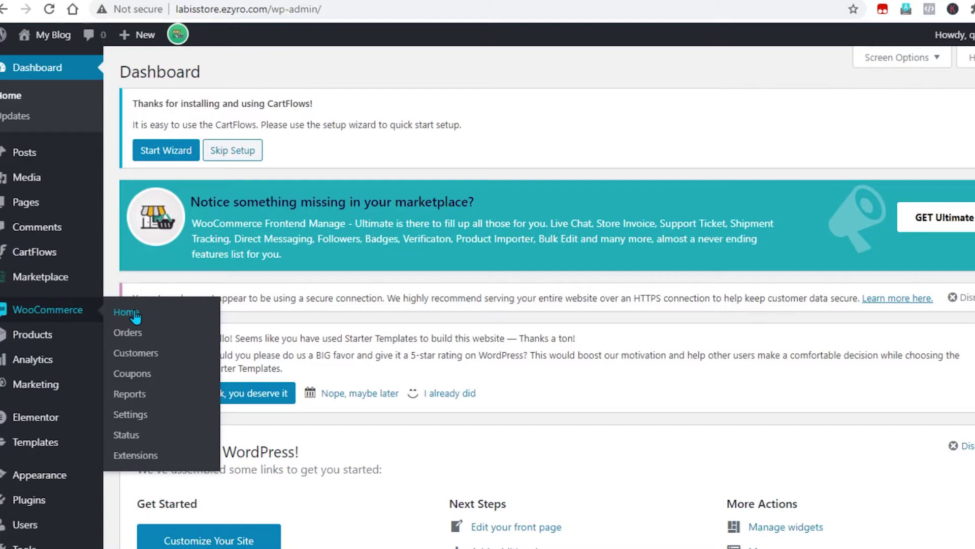
{"action": "left_click", "coordinate": [133, 415]}
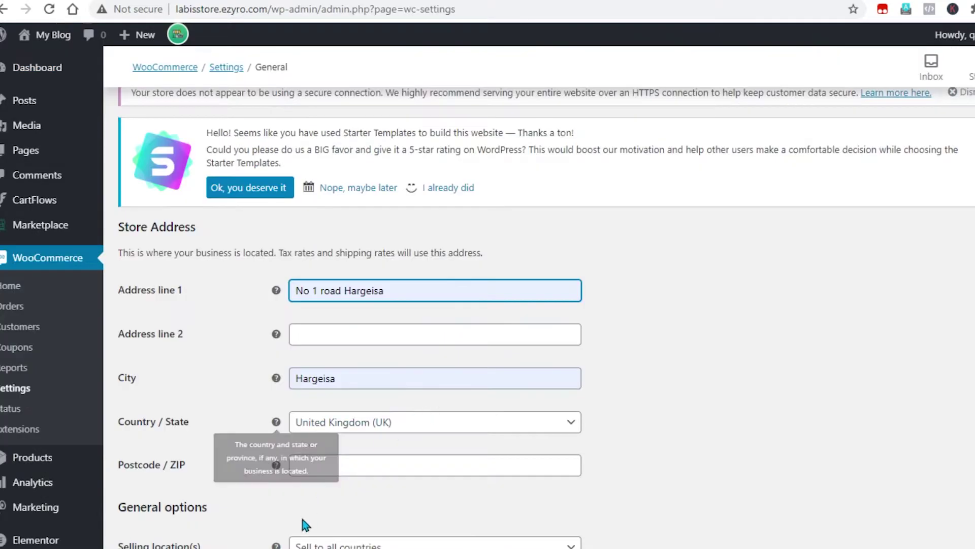
Step: Fill the store's Postcode/ZIP from a saved autofill entry in the General tab
{"action": "scroll", "coordinate": [375, 495], "scroll_direction": "down", "scroll_amount": 3}
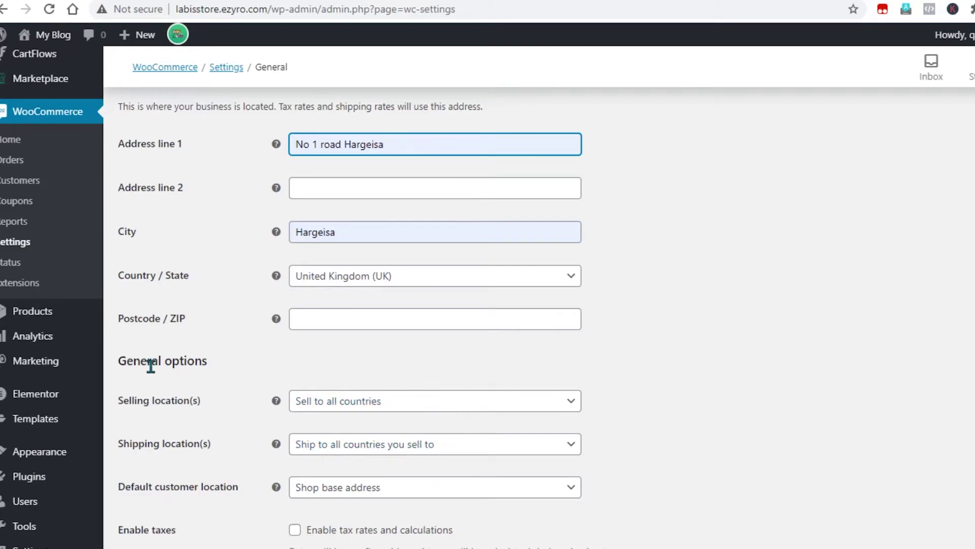
{"action": "left_click", "coordinate": [380, 321]}
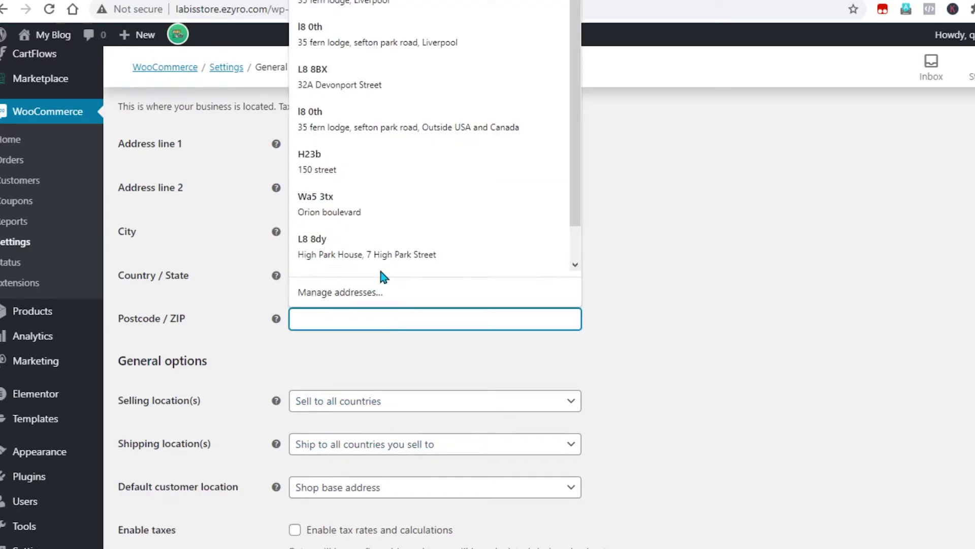
{"action": "left_click", "coordinate": [374, 135]}
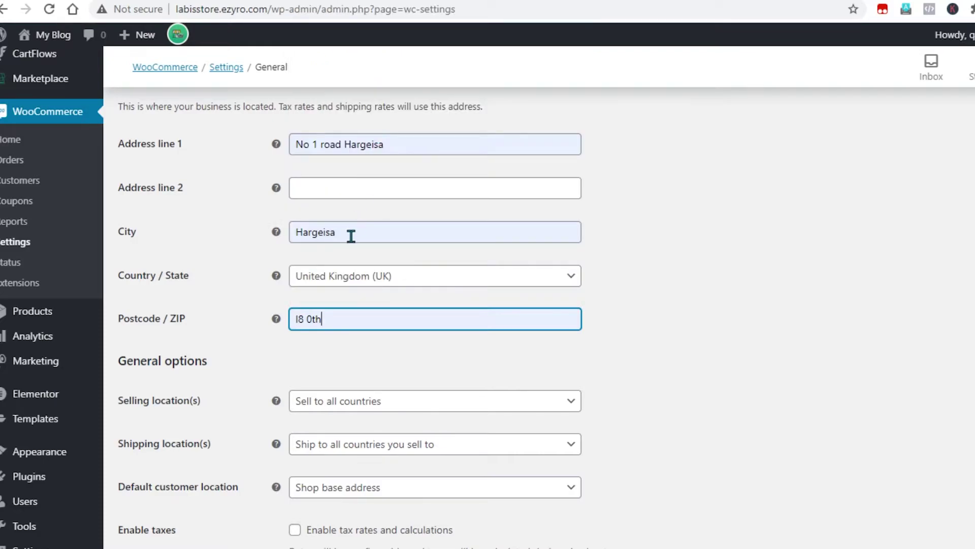
{"action": "left_click", "coordinate": [443, 147]}
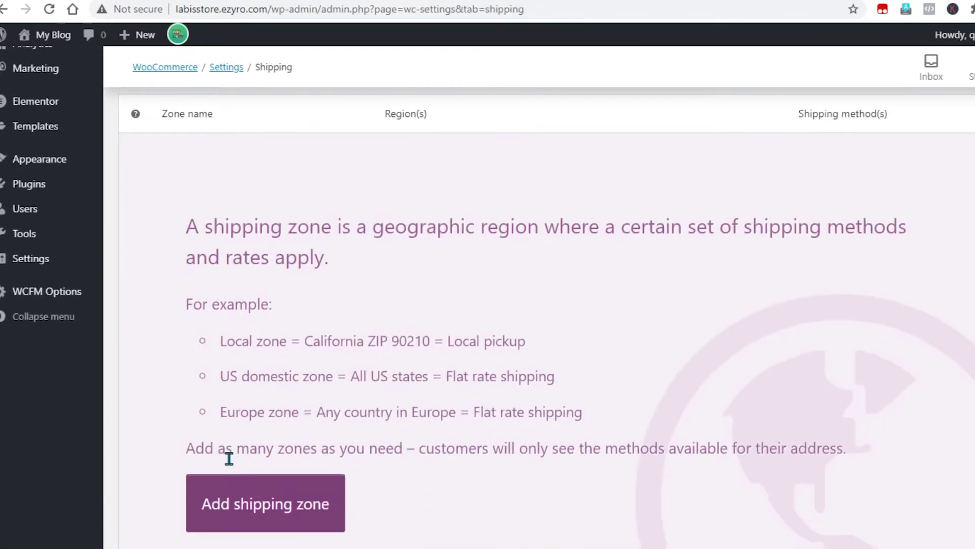
{"action": "scroll", "coordinate": [227, 453], "scroll_direction": "down", "scroll_amount": 2}
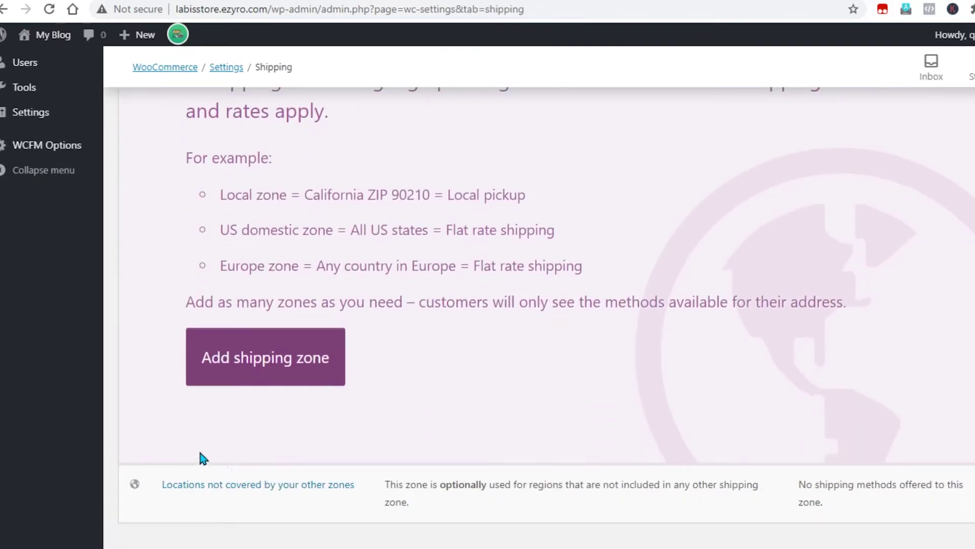
Step: Create a shipping zone named AFRICA covering Djibouti, Ethiopia, Kenya and Somalia
{"action": "left_click", "coordinate": [278, 358]}
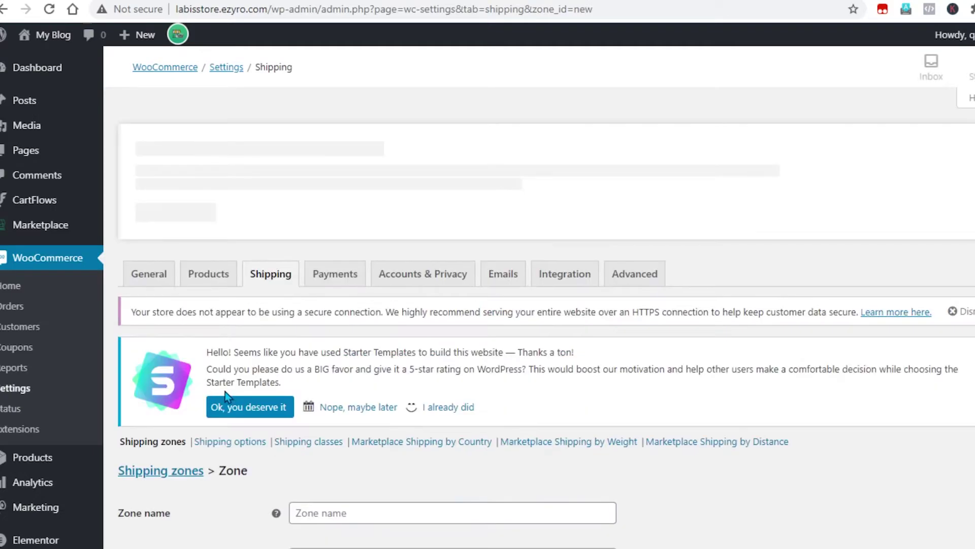
{"action": "scroll", "coordinate": [249, 529], "scroll_direction": "down", "scroll_amount": 5}
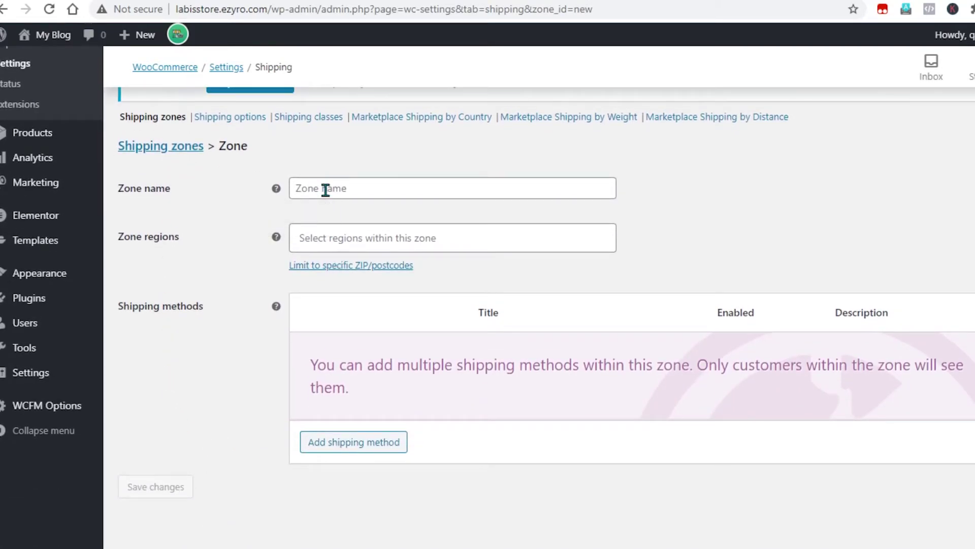
{"action": "left_click", "coordinate": [353, 189]}
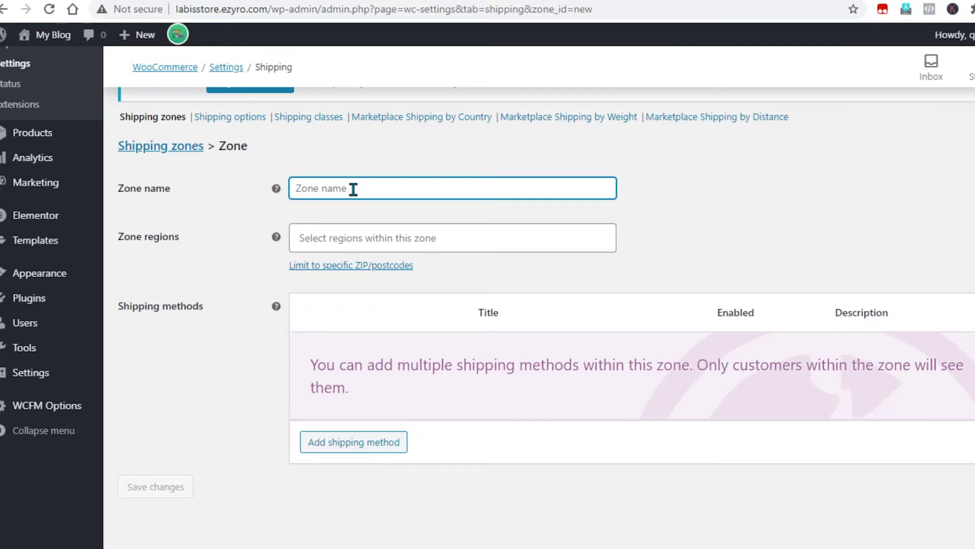
{"action": "type", "text": "A"}
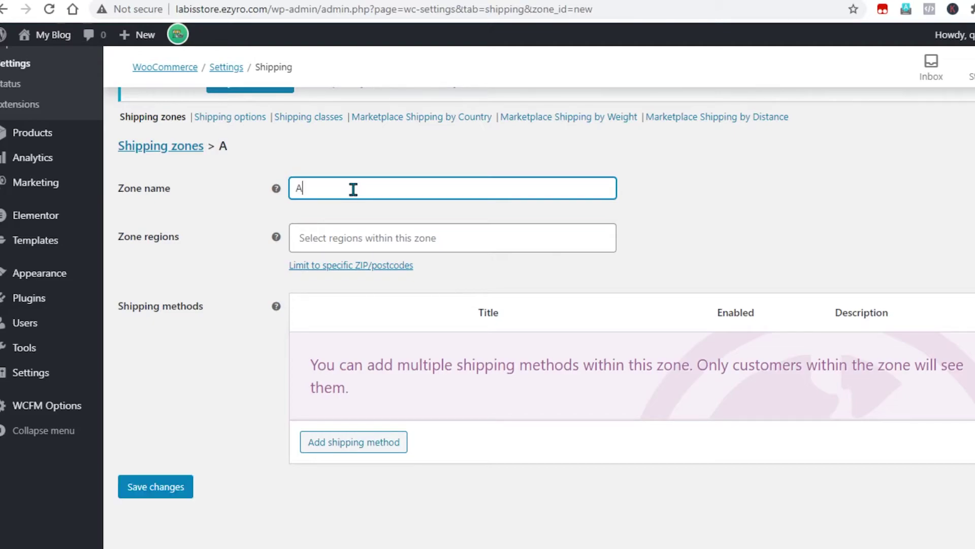
{"action": "type", "text": "FRICA"}
{"action": "left_click", "coordinate": [440, 239]}
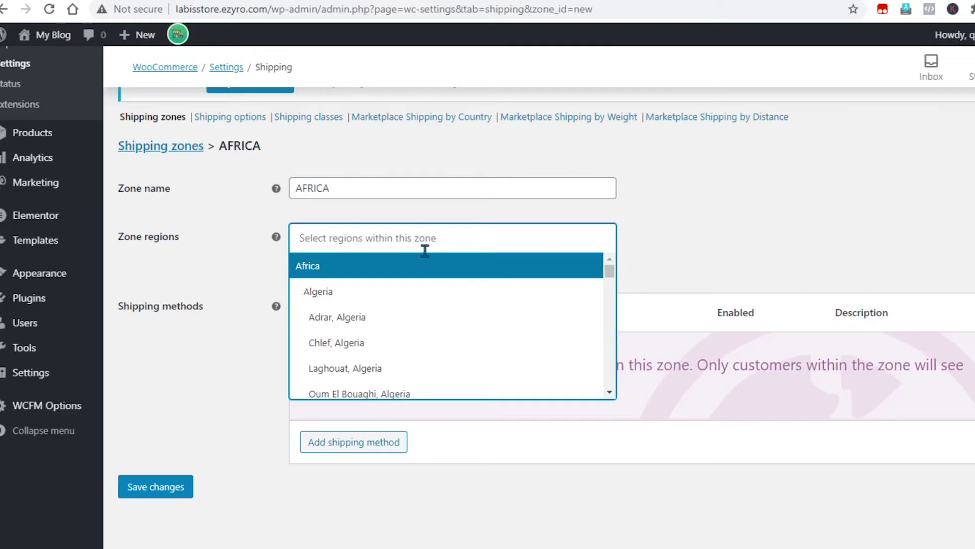
{"action": "scroll", "coordinate": [390, 325], "scroll_direction": "down", "scroll_amount": 15}
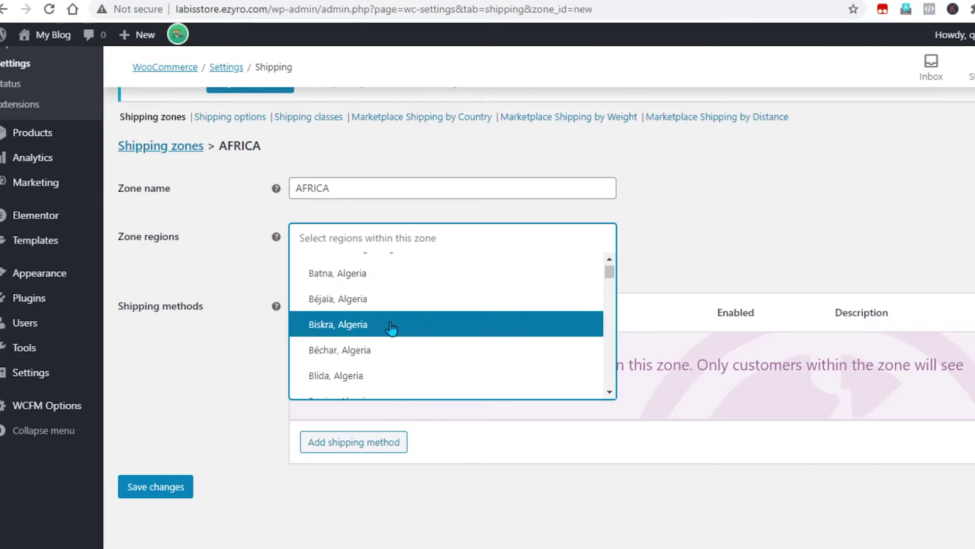
{"action": "scroll", "coordinate": [391, 339], "scroll_direction": "down", "scroll_amount": 20}
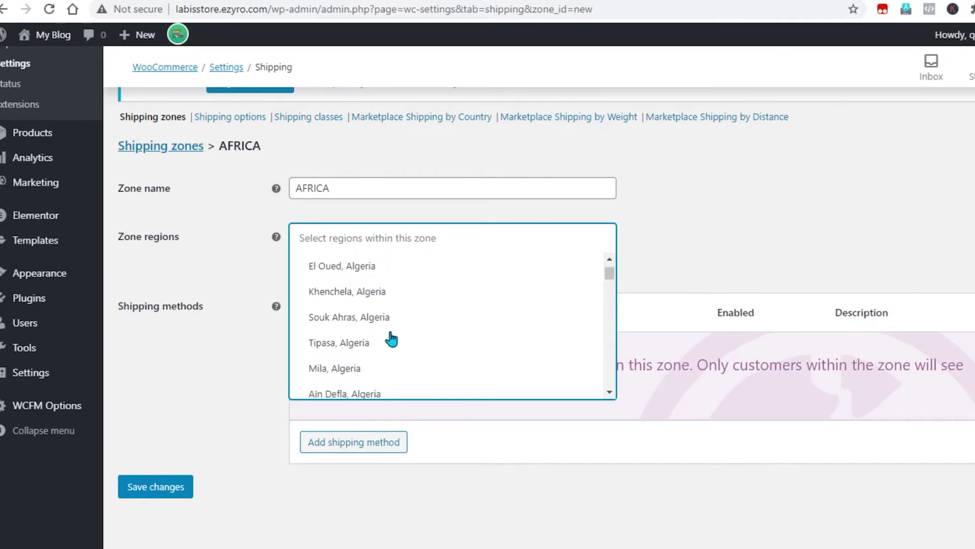
{"action": "scroll", "coordinate": [392, 339], "scroll_direction": "down", "scroll_amount": 20}
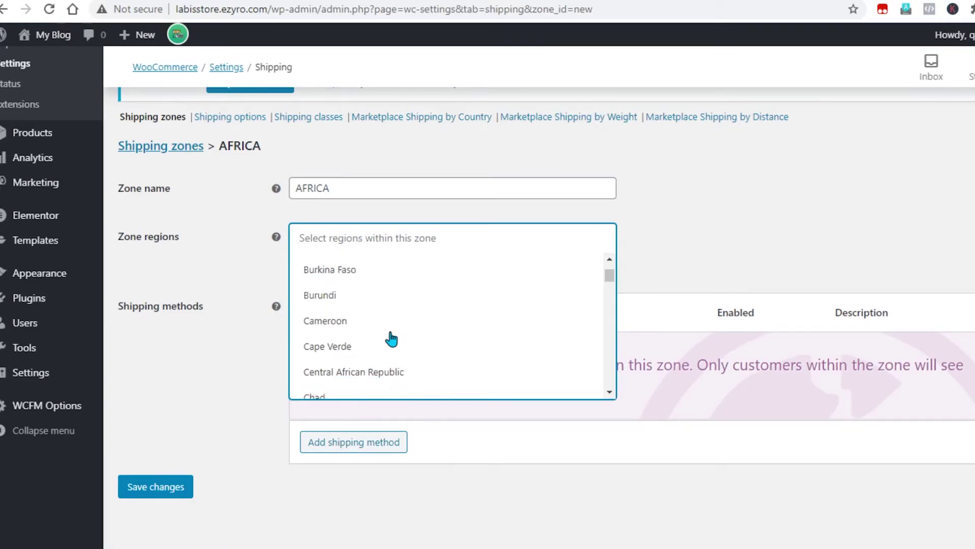
{"action": "scroll", "coordinate": [391, 339], "scroll_direction": "down", "scroll_amount": 3}
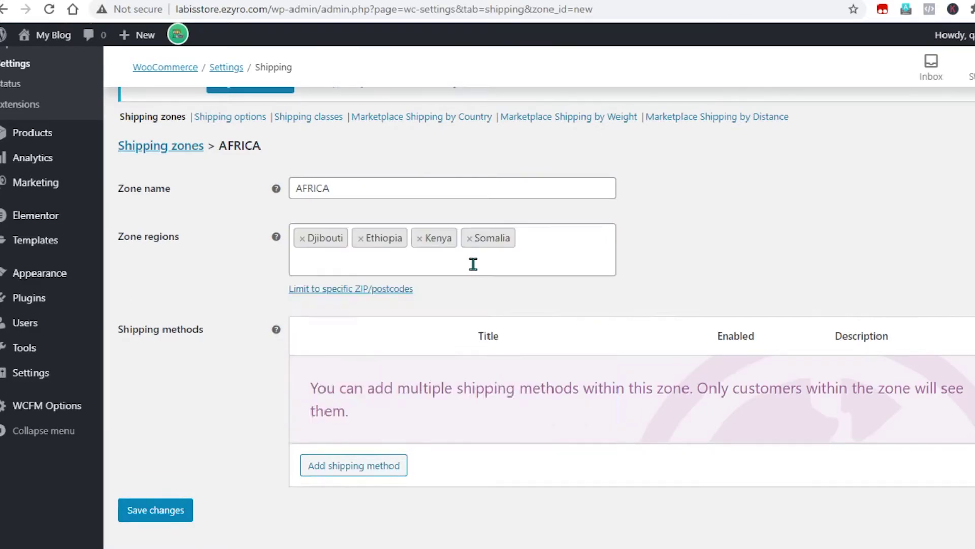
{"action": "left_click", "coordinate": [662, 288]}
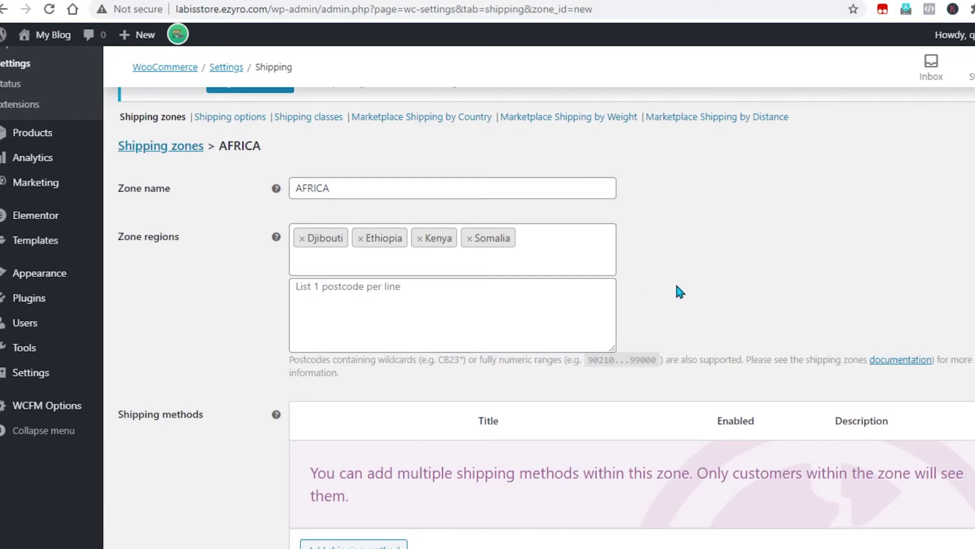
{"action": "left_click", "coordinate": [425, 261]}
{"action": "left_click", "coordinate": [720, 244]}
Step: Add a Flat rate shipping method to the AFRICA zone
{"action": "left_click", "coordinate": [353, 544]}
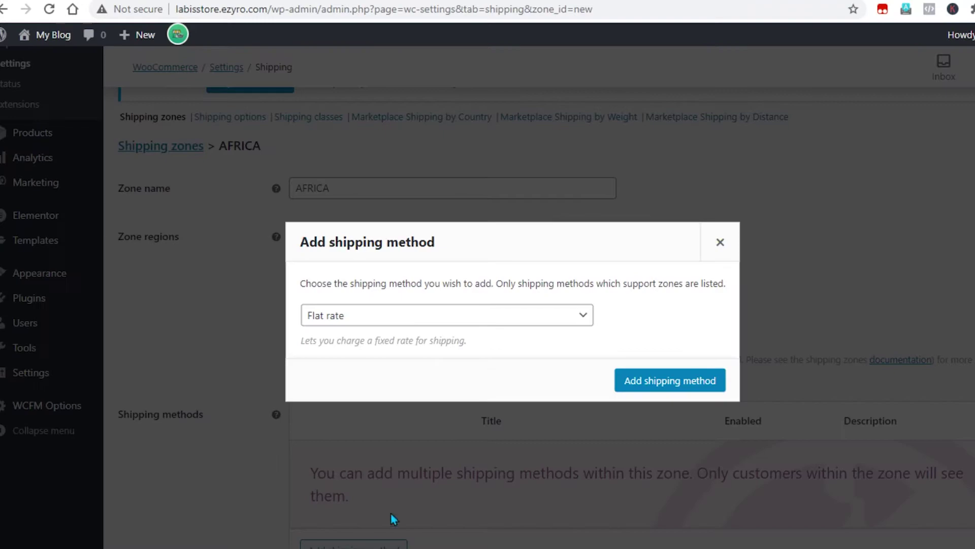
{"action": "left_click", "coordinate": [556, 319]}
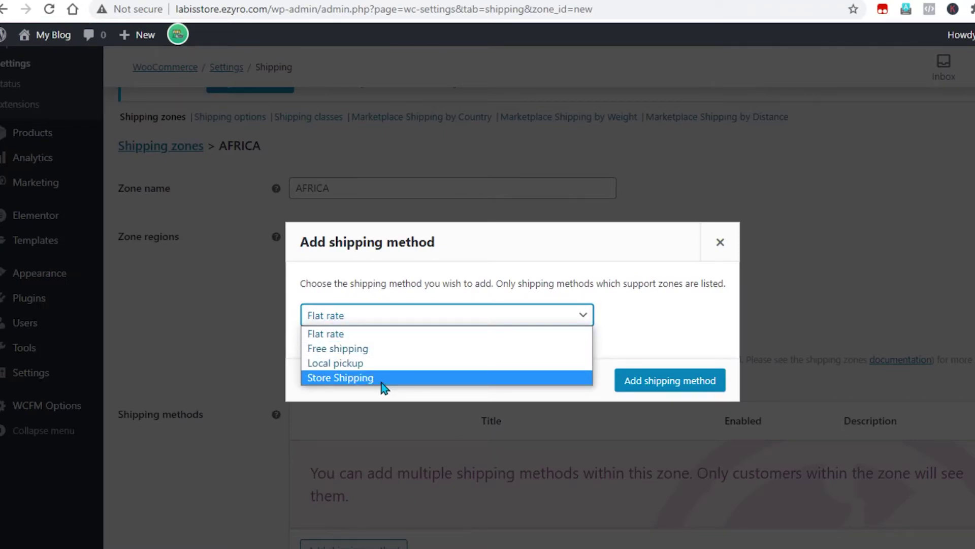
{"action": "left_click", "coordinate": [406, 334]}
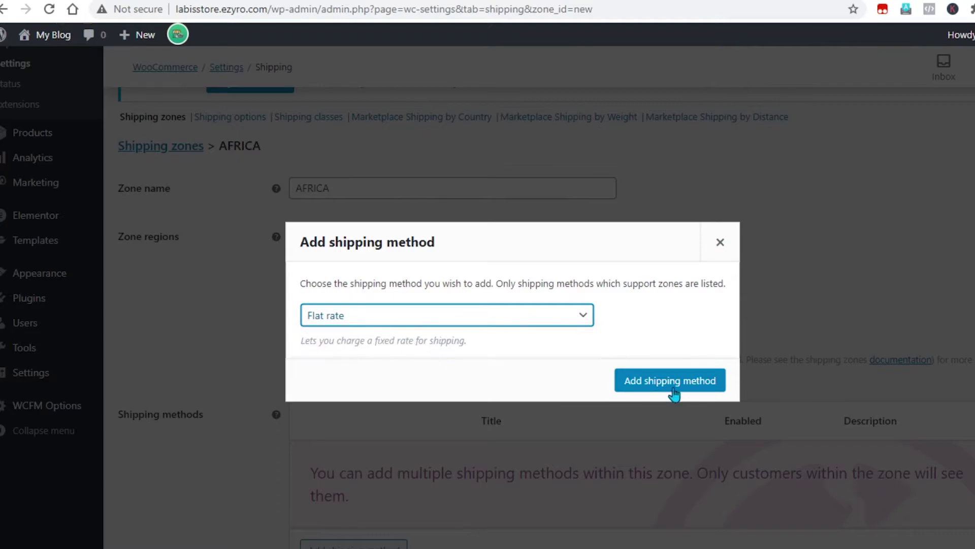
{"action": "left_click", "coordinate": [670, 380]}
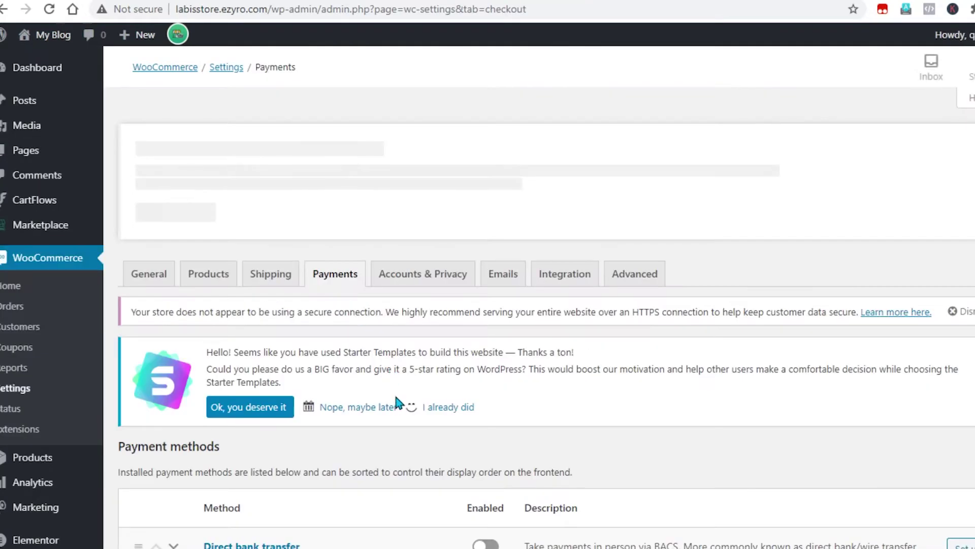
Step: Enable PayPal Standard, Cash on delivery and Check payments, leaving Direct bank transfer off
{"action": "scroll", "coordinate": [399, 403], "scroll_direction": "down", "scroll_amount": 4}
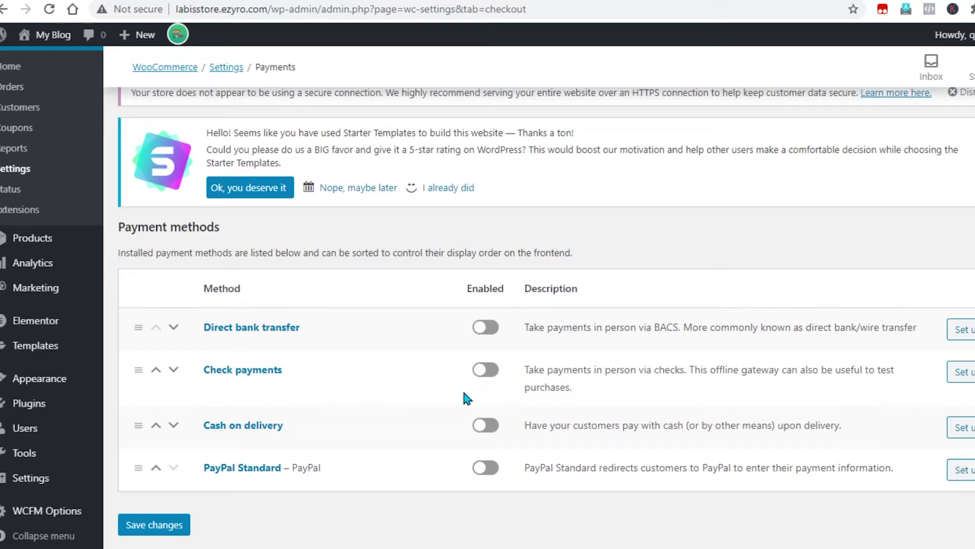
{"action": "left_click", "coordinate": [491, 473]}
{"action": "left_click", "coordinate": [494, 427]}
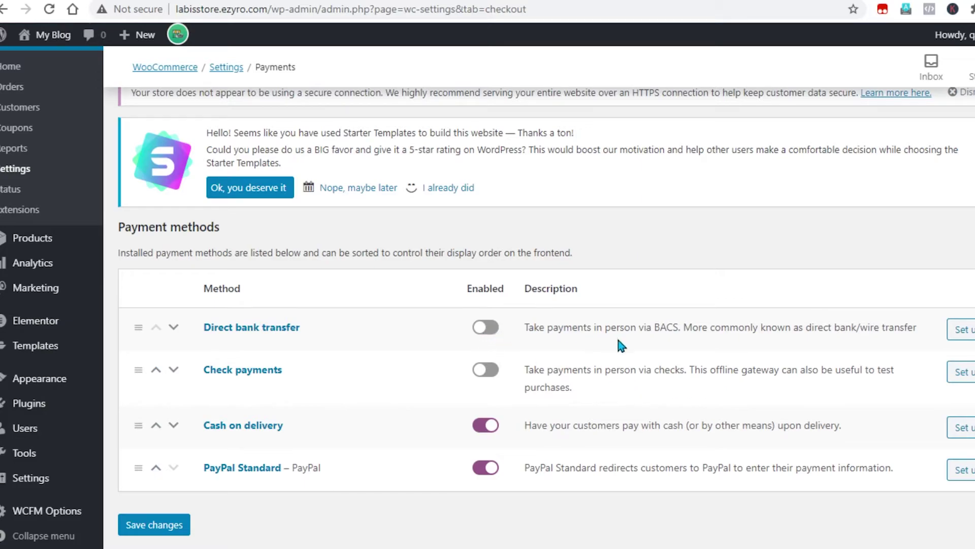
{"action": "left_click", "coordinate": [497, 371]}
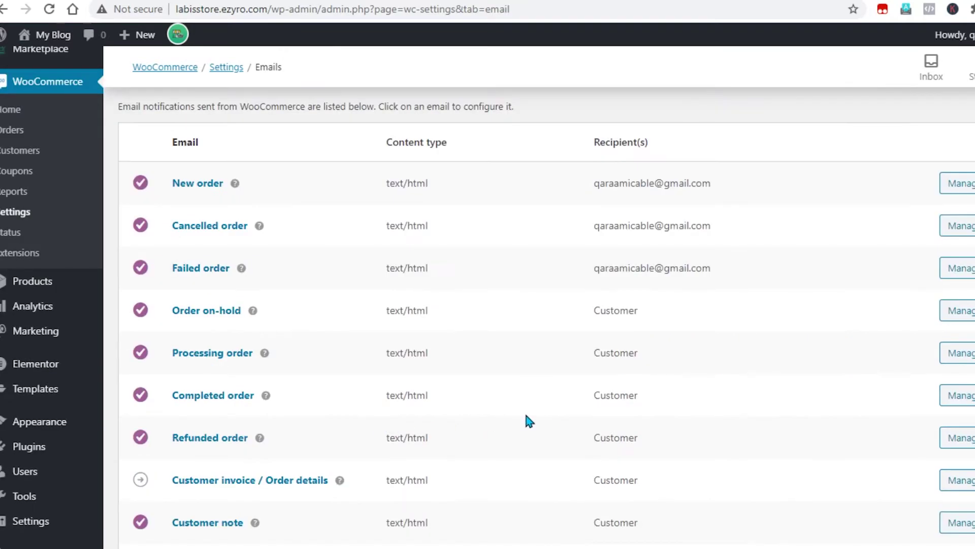
Step: Scroll through the WooCommerce Emails settings to review the email notifications
{"action": "scroll", "coordinate": [529, 386], "scroll_direction": "down", "scroll_amount": 2}
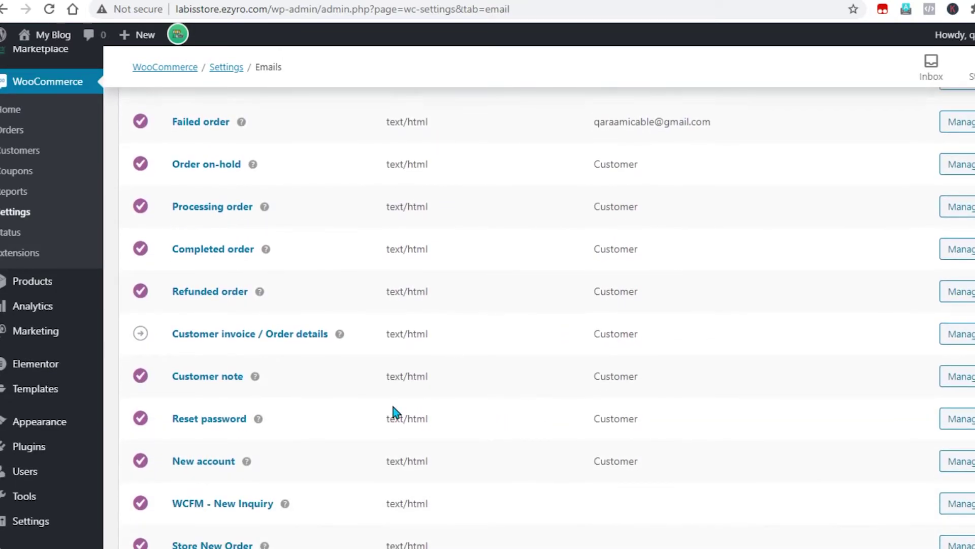
{"action": "mouse_move", "coordinate": [252, 165]}
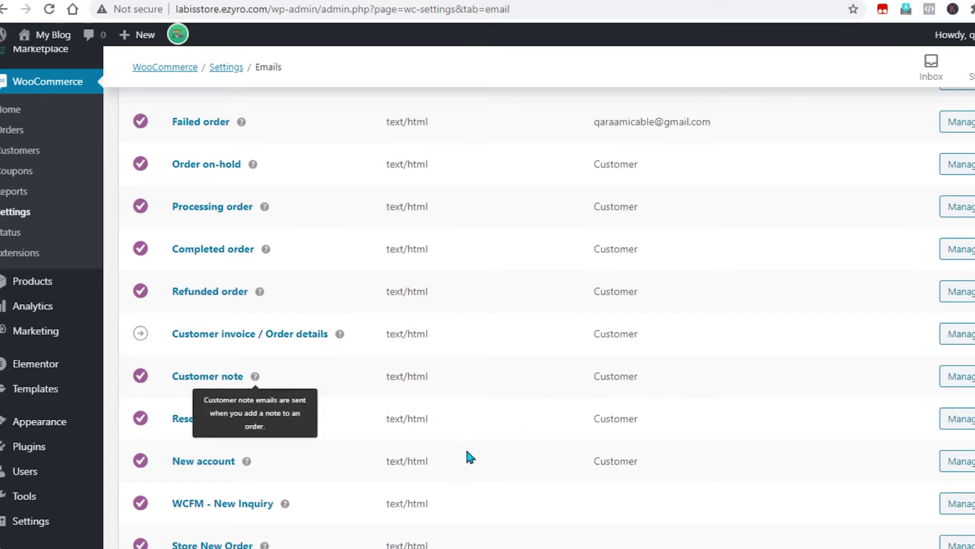
{"action": "scroll", "coordinate": [495, 442], "scroll_direction": "down", "scroll_amount": 3}
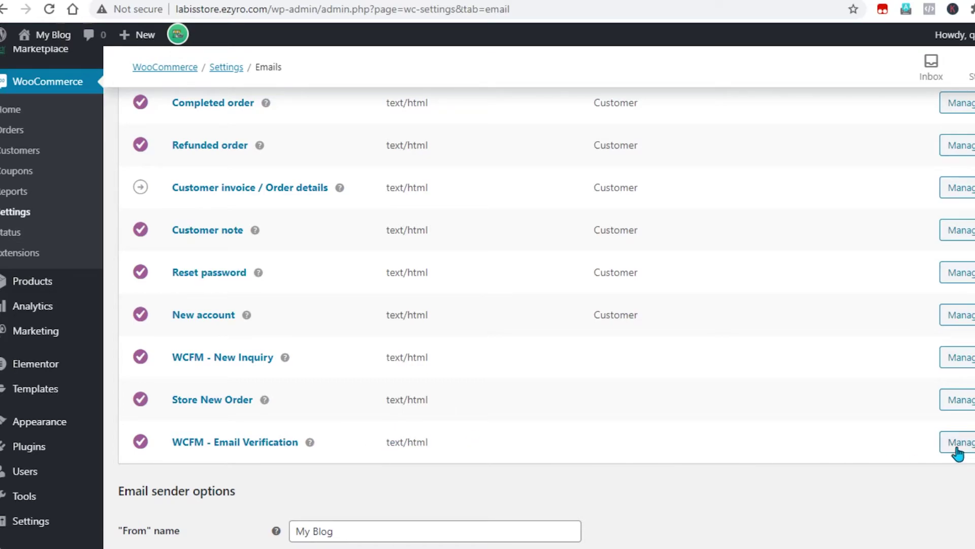
{"action": "mouse_move", "coordinate": [310, 446]}
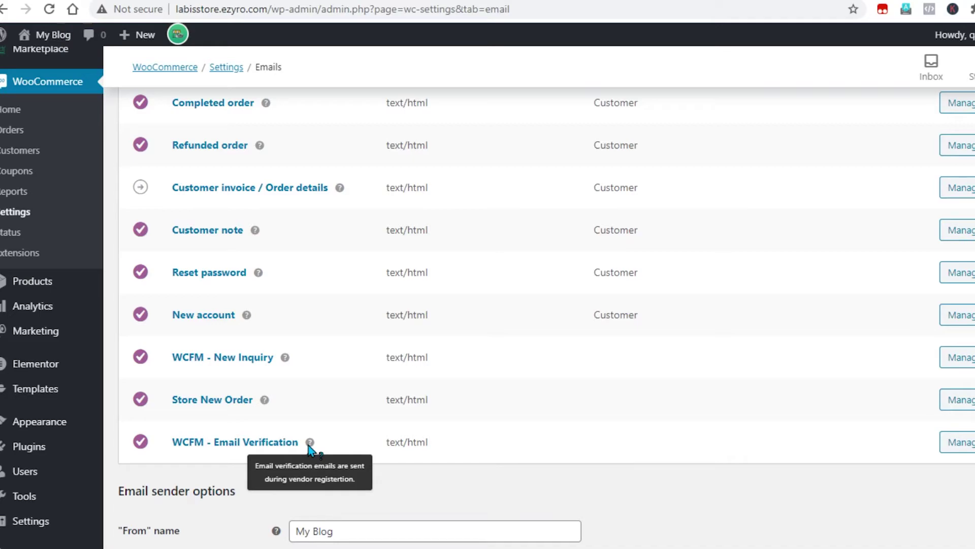
{"action": "scroll", "coordinate": [726, 528], "scroll_direction": "down", "scroll_amount": 3}
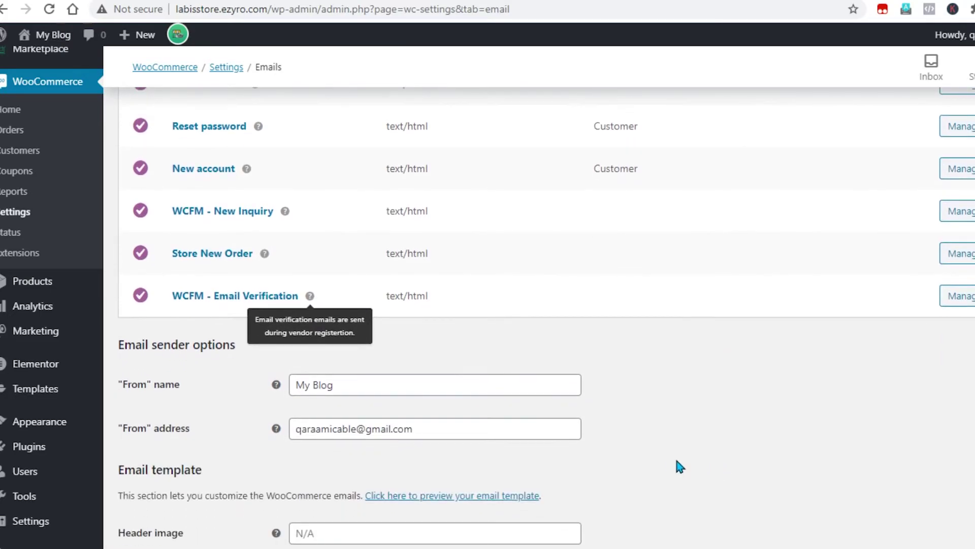
{"action": "scroll", "coordinate": [669, 460], "scroll_direction": "down", "scroll_amount": 4}
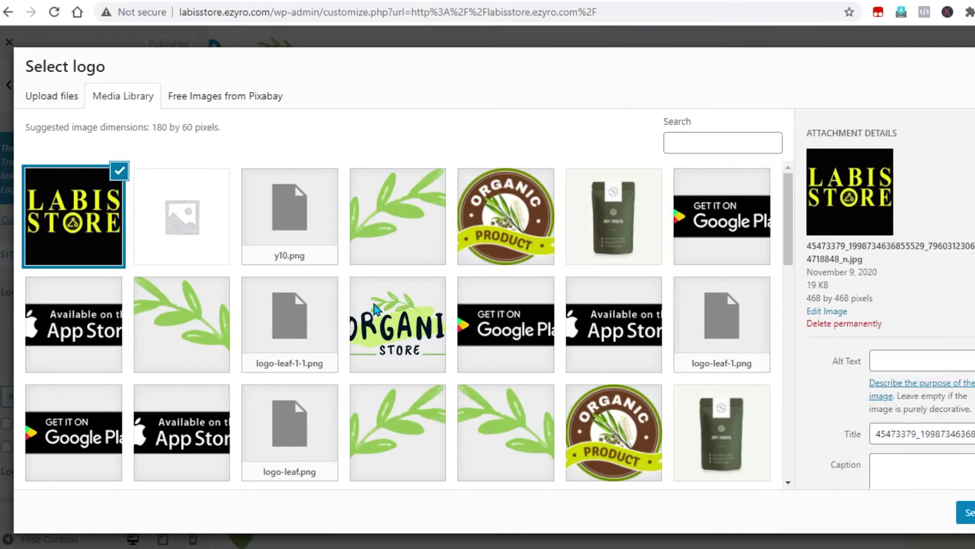
Step: Select the LABIS STORE image, extend the crop to include the lettering, and crop it as the logo
{"action": "left_click", "coordinate": [966, 512]}
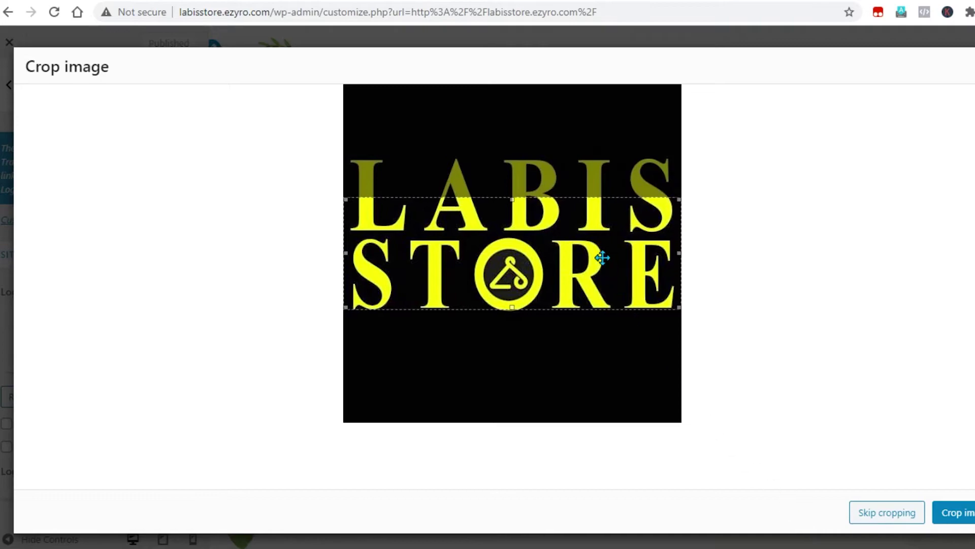
{"action": "left_click_drag", "start_coordinate": [557, 200], "coordinate": [559, 158]}
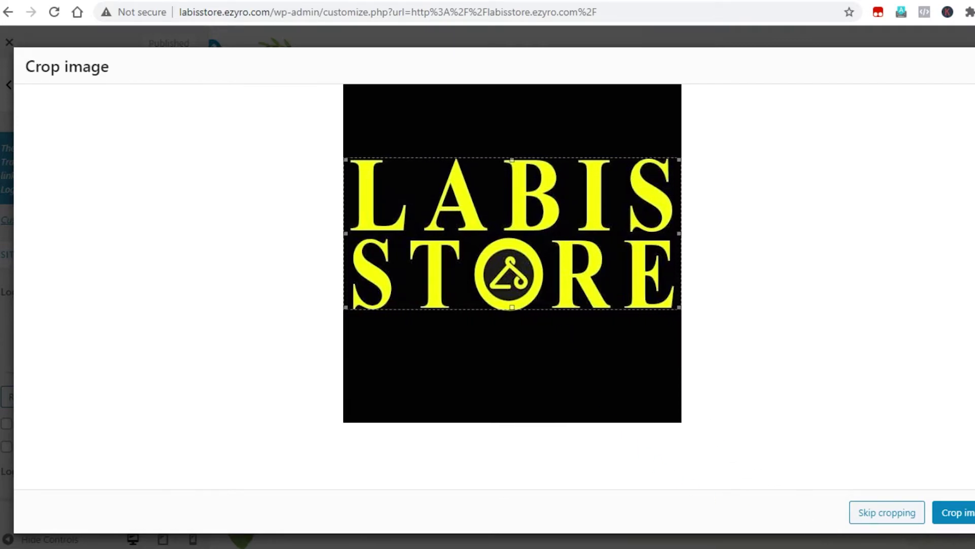
{"action": "left_click", "coordinate": [951, 514]}
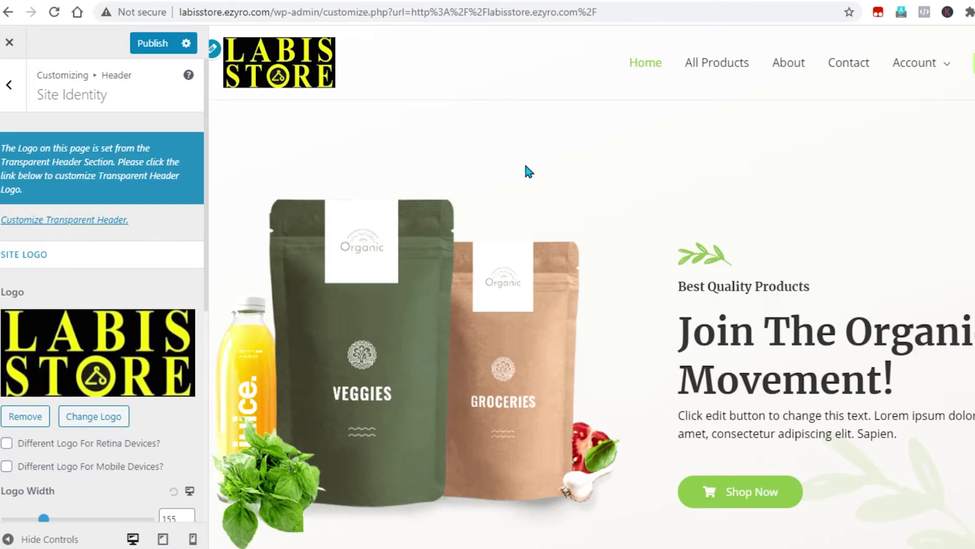
{"action": "scroll", "coordinate": [153, 442], "scroll_direction": "down", "scroll_amount": 5}
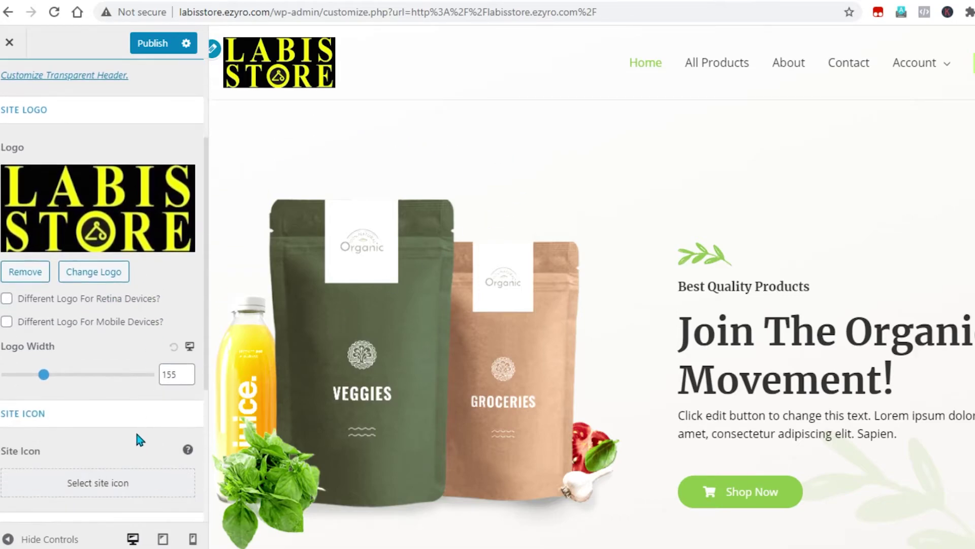
Step: Set the cropped LABIS STORE image as the site icon
{"action": "left_click", "coordinate": [101, 339]}
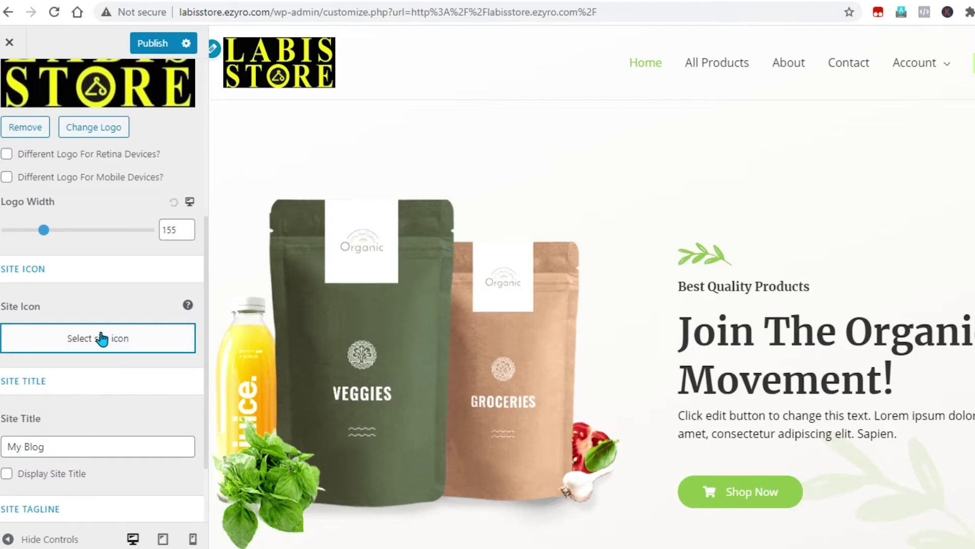
{"action": "left_click", "coordinate": [83, 228]}
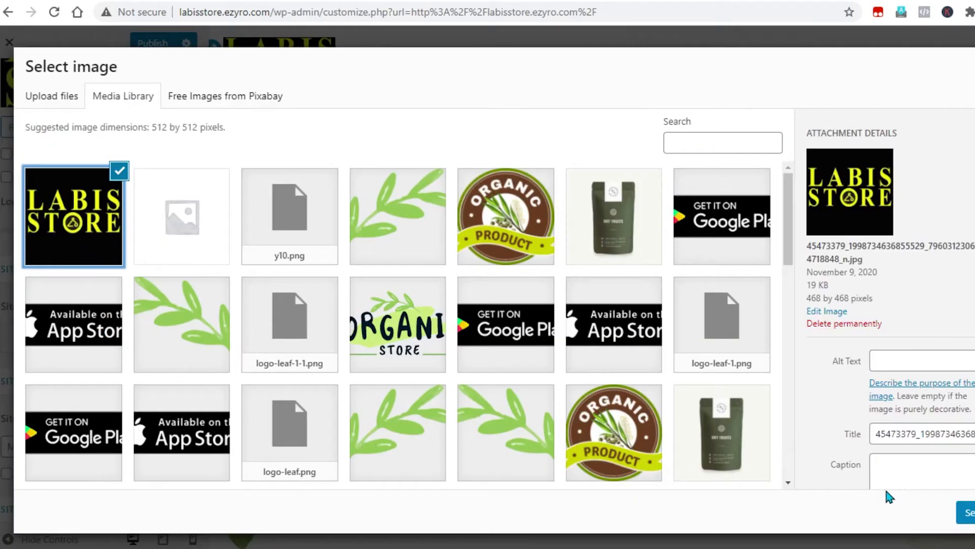
{"action": "left_click", "coordinate": [968, 512]}
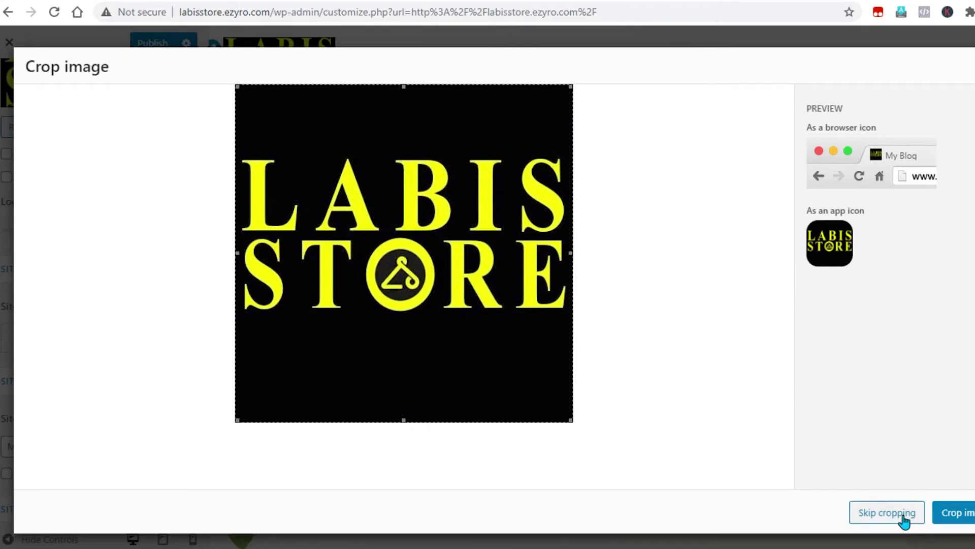
{"action": "left_click", "coordinate": [959, 513]}
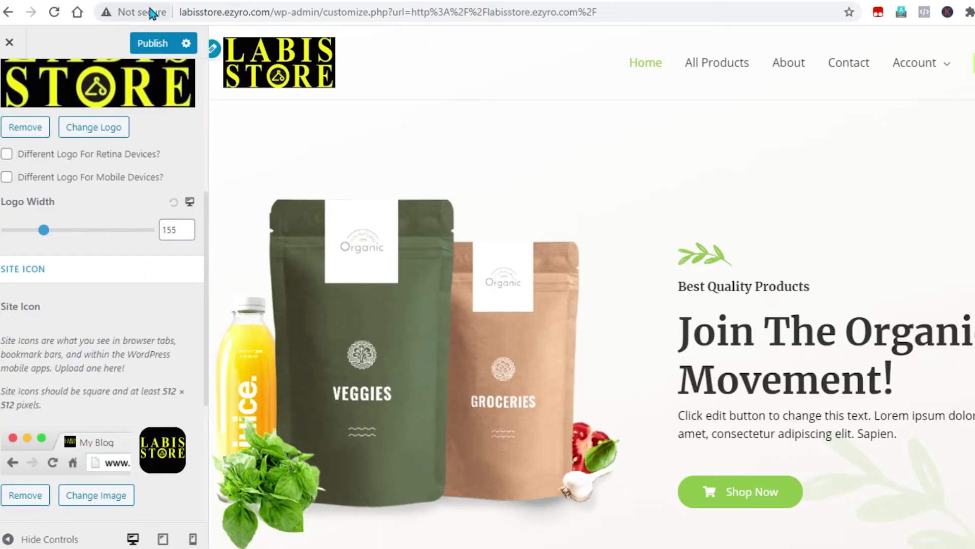
Step: Publish the new logo and site icon, then scroll through the Customizer
{"action": "left_click", "coordinate": [157, 44]}
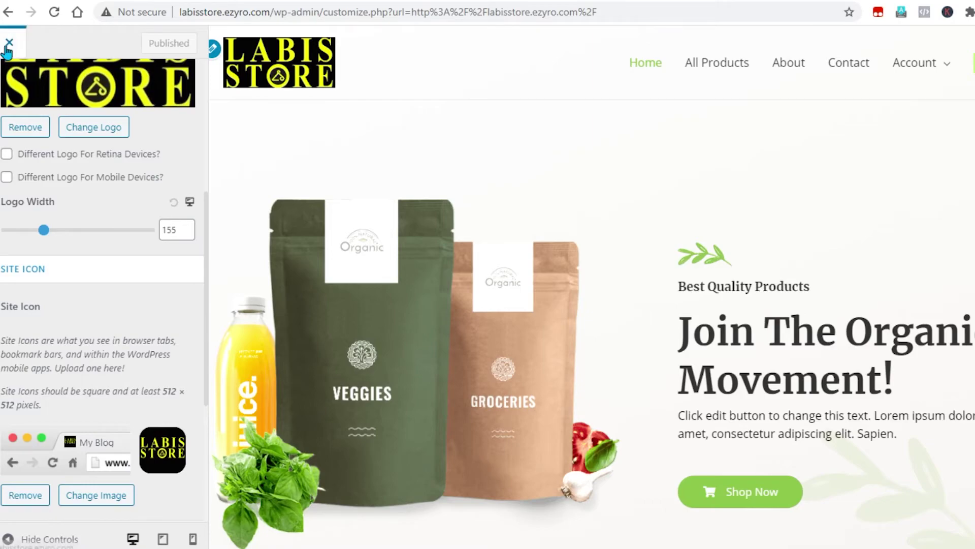
{"action": "scroll", "coordinate": [488, 224], "scroll_direction": "down", "scroll_amount": 10}
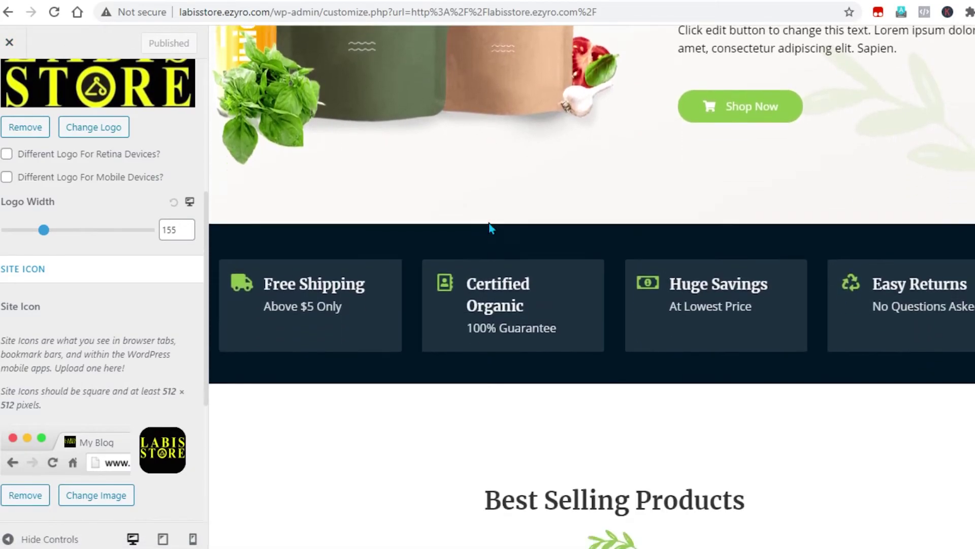
{"action": "scroll", "coordinate": [488, 224], "scroll_direction": "down", "scroll_amount": 12}
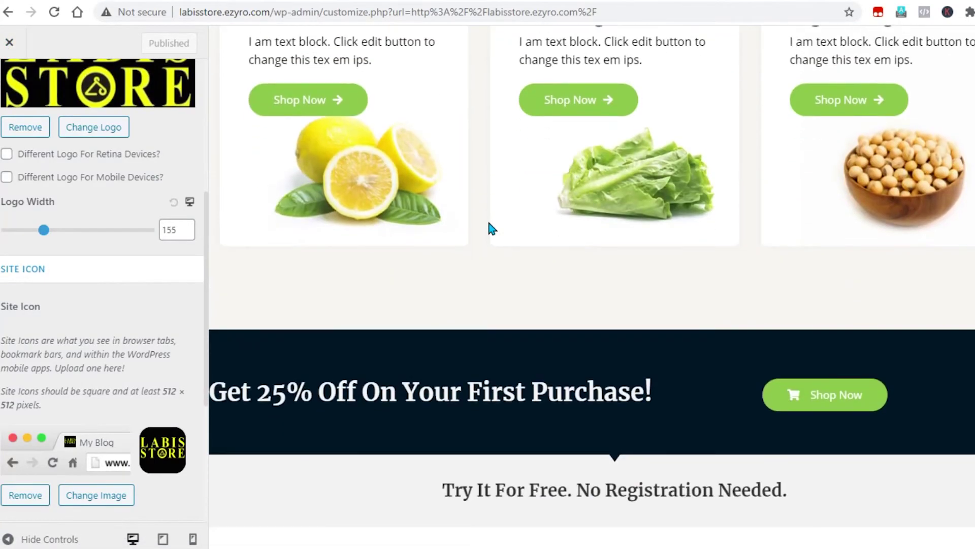
{"action": "scroll", "coordinate": [488, 224], "scroll_direction": "down", "scroll_amount": 3}
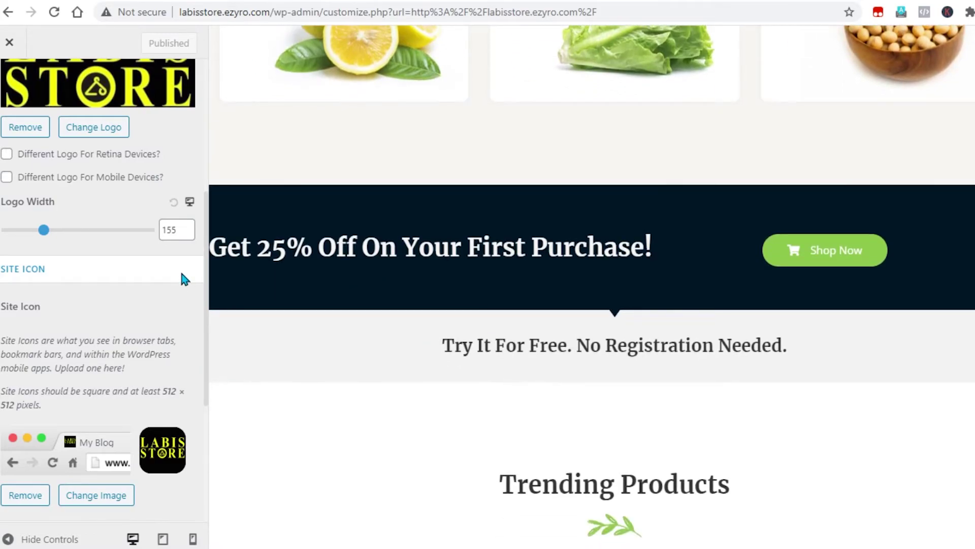
{"action": "left_click_drag", "start_coordinate": [204, 273], "coordinate": [212, 408]}
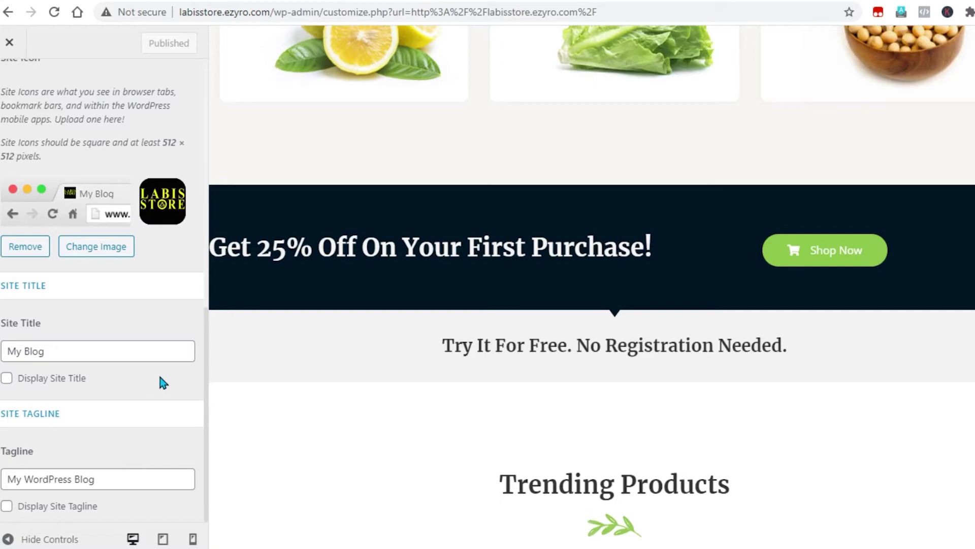
Step: Change the Site Title to LABISSTORE
{"action": "left_click", "coordinate": [161, 355]}
{"action": "key", "text": "BackSpace"}
{"action": "key", "text": "BackSpace"}
{"action": "key", "text": "BackSpace"}
{"action": "key", "text": "BackSpace"}
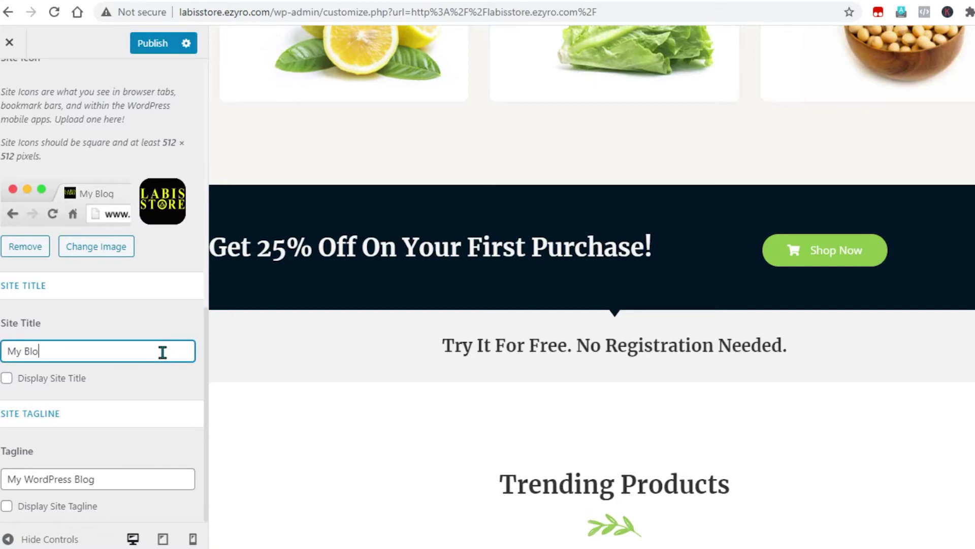
{"action": "key", "text": "BackSpace"}
{"action": "key", "text": "BackSpace"}
{"action": "key", "text": "BackSpace"}
{"action": "type", "text": "LABISSTO"}
{"action": "left_click", "coordinate": [150, 330]}
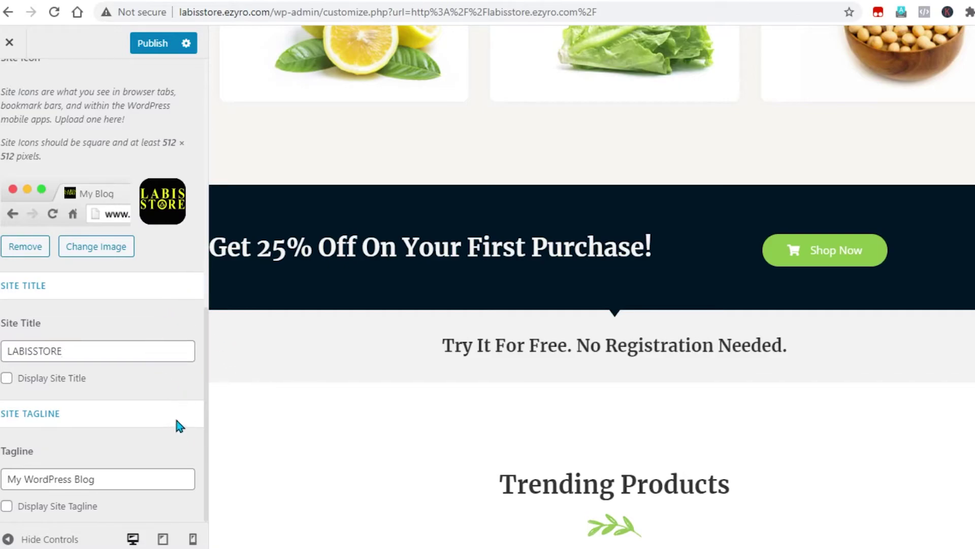
Step: Delete the tagline text and publish the site identity changes
{"action": "left_click", "coordinate": [132, 477]}
{"action": "key", "text": "BackSpace"}
{"action": "key", "text": "BackSpace"}
{"action": "key", "text": "BackSpace"}
{"action": "key", "text": "BackSpace"}
{"action": "key", "text": "BackSpace"}
{"action": "key", "text": "BackSpace"}
{"action": "key", "text": "BackSpace"}
{"action": "key", "text": "BackSpace"}
{"action": "key", "text": "BackSpace"}
{"action": "key", "text": "BackSpace"}
{"action": "key", "text": "BackSpace"}
{"action": "key", "text": "BackSpace"}
{"action": "key", "text": "BackSpace"}
{"action": "key", "text": "BackSpace"}
{"action": "key", "text": "BackSpace"}
{"action": "key", "text": "BackSpace"}
{"action": "key", "text": "BackSpace"}
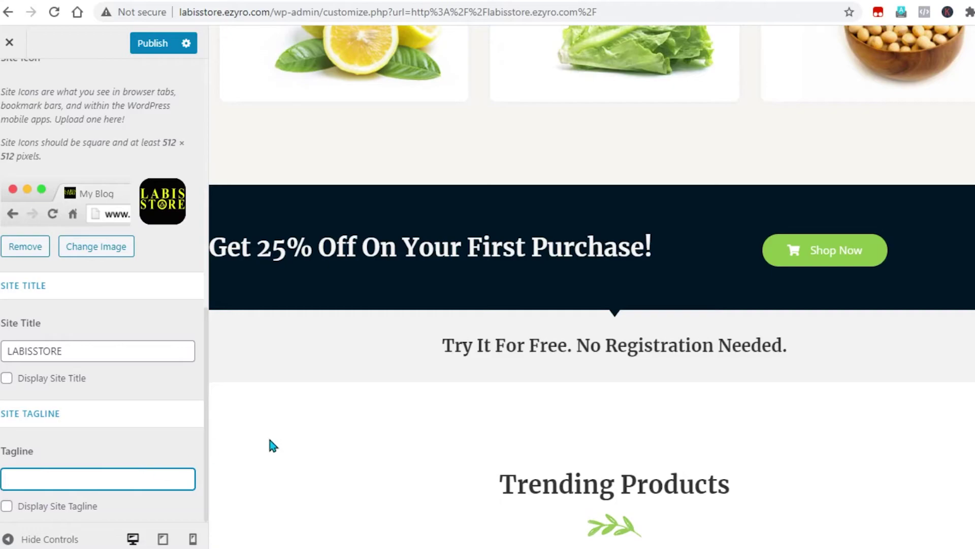
{"action": "left_click", "coordinate": [162, 44]}
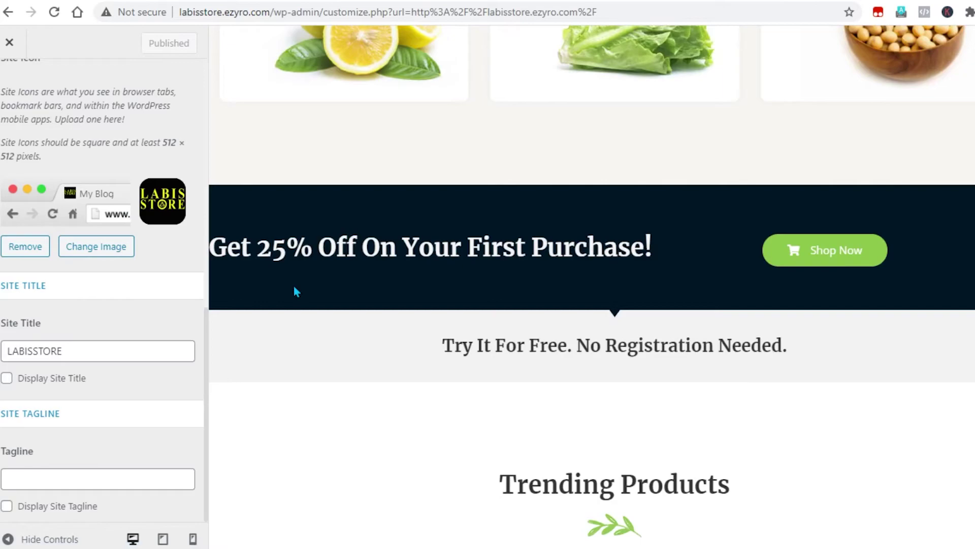
{"action": "scroll", "coordinate": [293, 283], "scroll_direction": "up", "scroll_amount": 10}
{"action": "scroll", "coordinate": [293, 286], "scroll_direction": "up", "scroll_amount": 10}
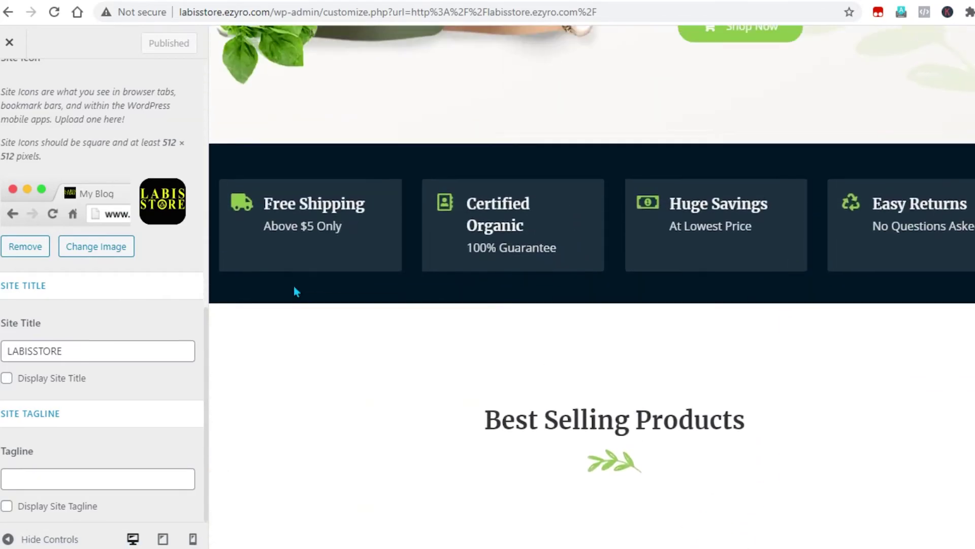
{"action": "scroll", "coordinate": [293, 285], "scroll_direction": "up", "scroll_amount": 1}
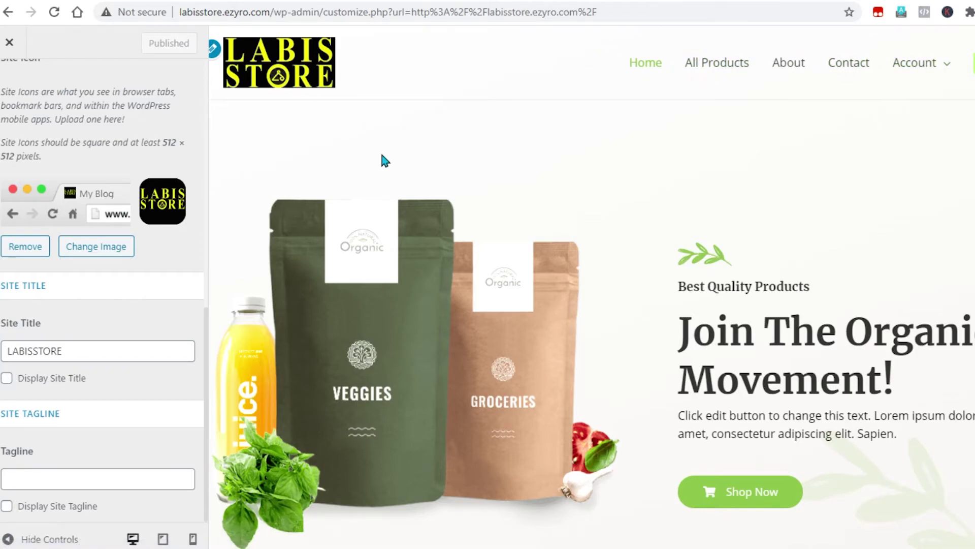
Step: Close the Customizer and open the Theme Builder's Header list, which has no templates yet
{"action": "left_click", "coordinate": [10, 46]}
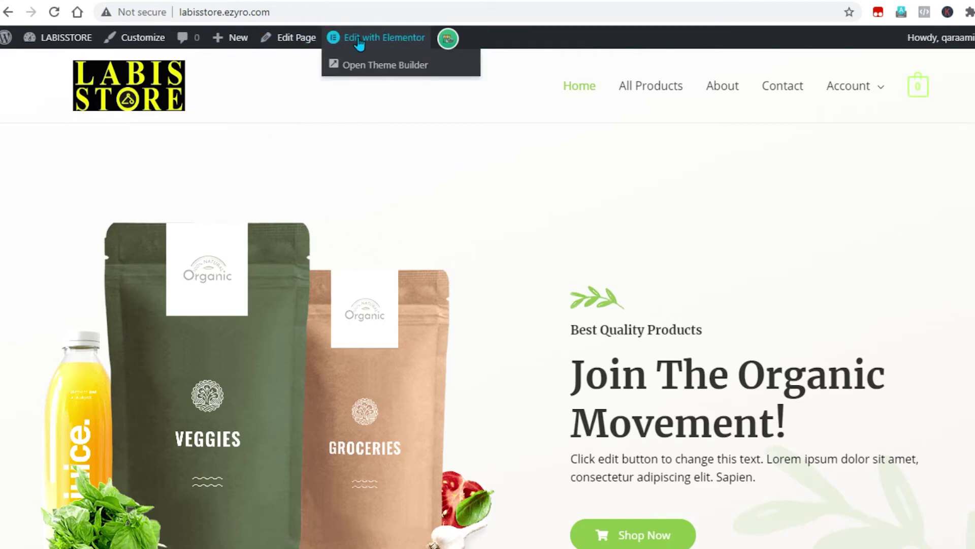
{"action": "mouse_move", "coordinate": [407, 45]}
{"action": "left_click", "coordinate": [400, 66]}
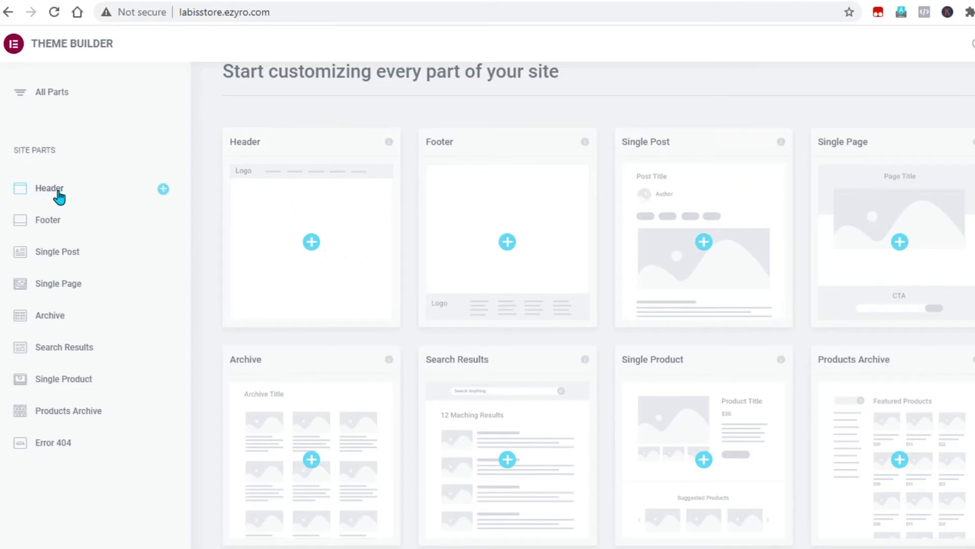
{"action": "left_click", "coordinate": [100, 194]}
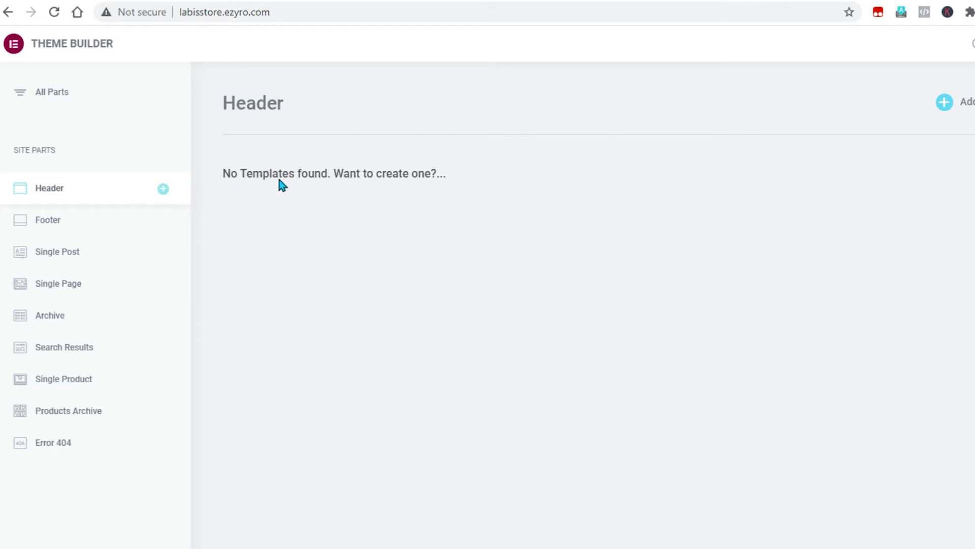
Step: Start a new header template and scroll through the Library's ready-made Header blocks
{"action": "left_click", "coordinate": [946, 104]}
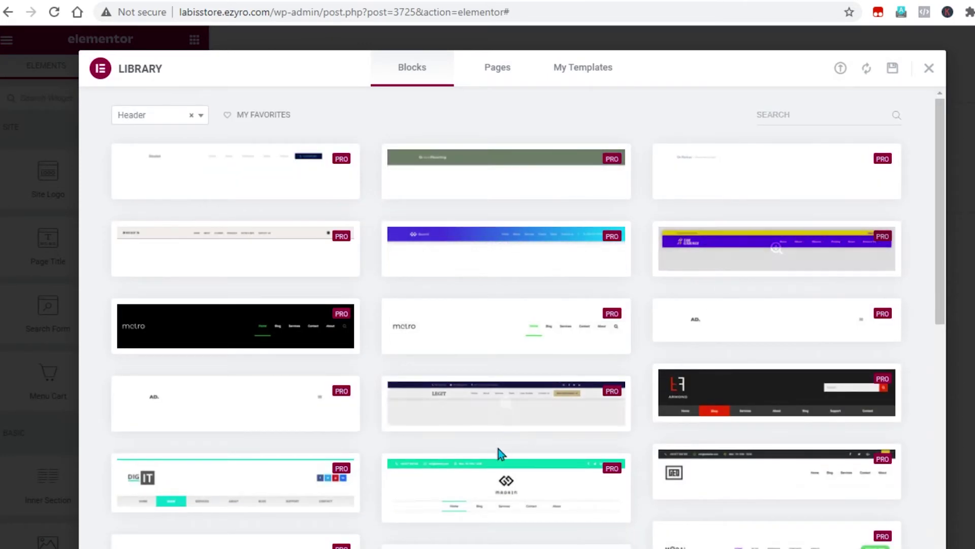
{"action": "scroll", "coordinate": [549, 432], "scroll_direction": "down", "scroll_amount": 4}
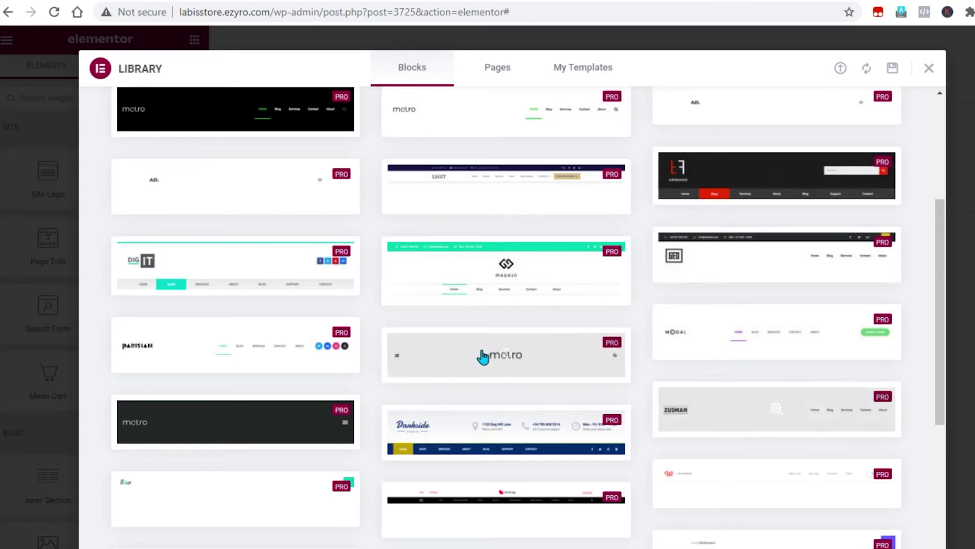
{"action": "scroll", "coordinate": [471, 359], "scroll_direction": "down", "scroll_amount": 5}
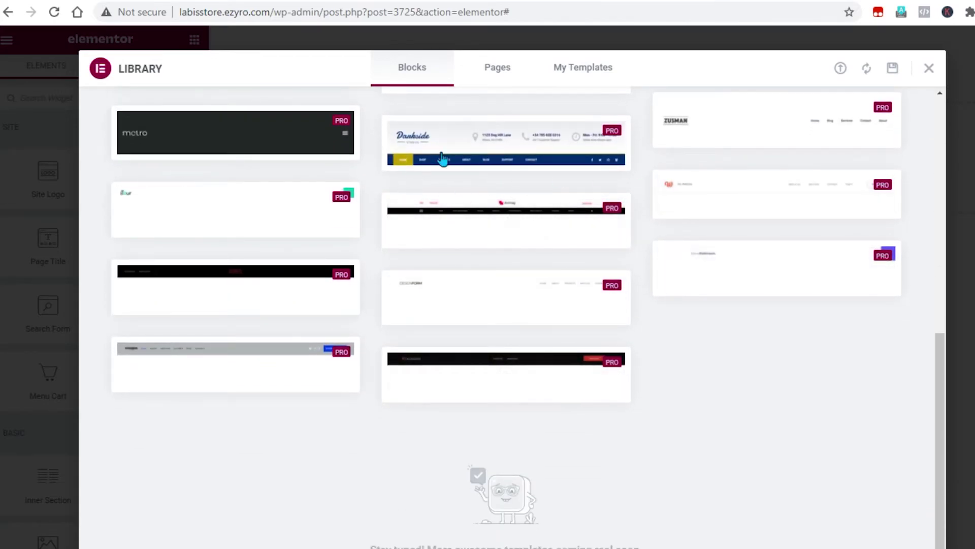
{"action": "scroll", "coordinate": [642, 329], "scroll_direction": "up", "scroll_amount": 1}
{"action": "scroll", "coordinate": [643, 329], "scroll_direction": "up", "scroll_amount": 2}
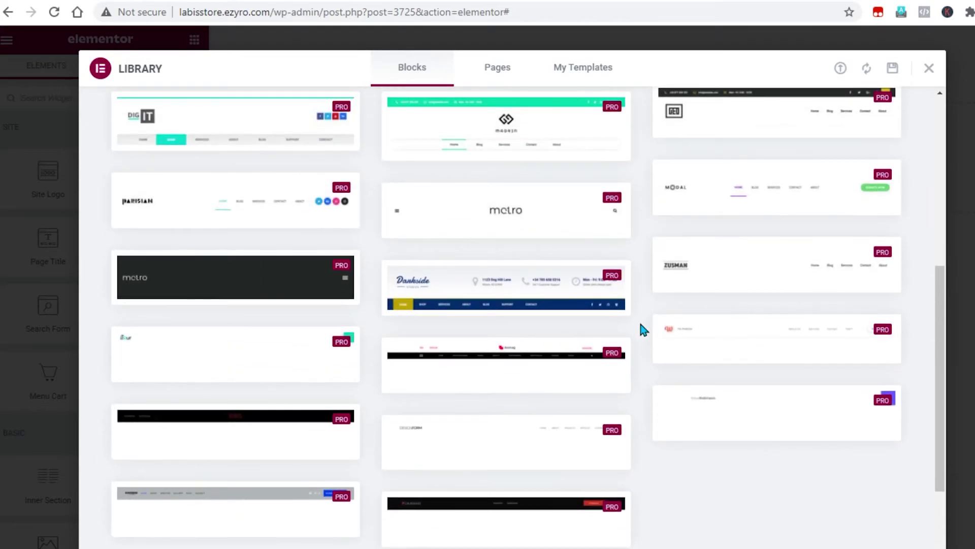
{"action": "scroll", "coordinate": [640, 324], "scroll_direction": "up", "scroll_amount": 2}
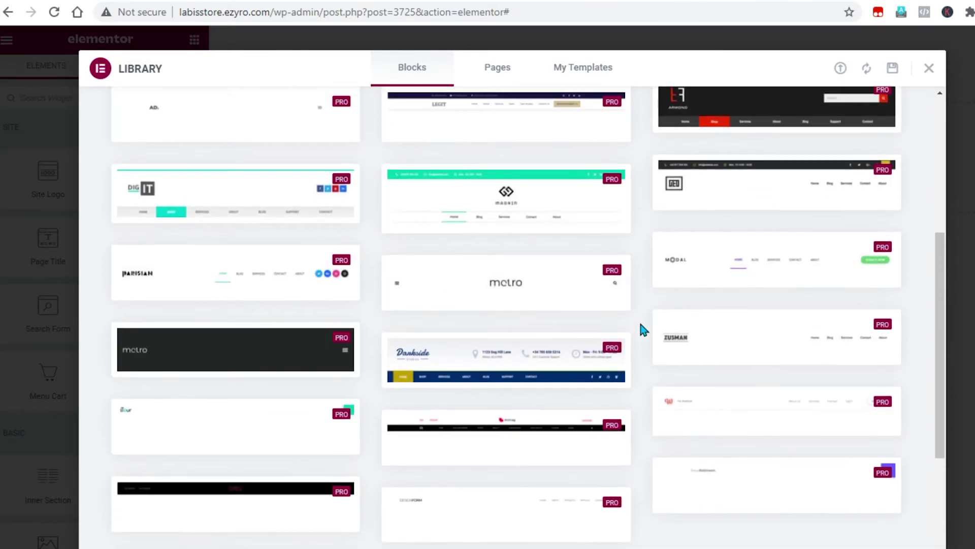
Step: Preview the Zusman block, then drop a Product Categories widget into the header's first column
{"action": "left_click", "coordinate": [780, 339]}
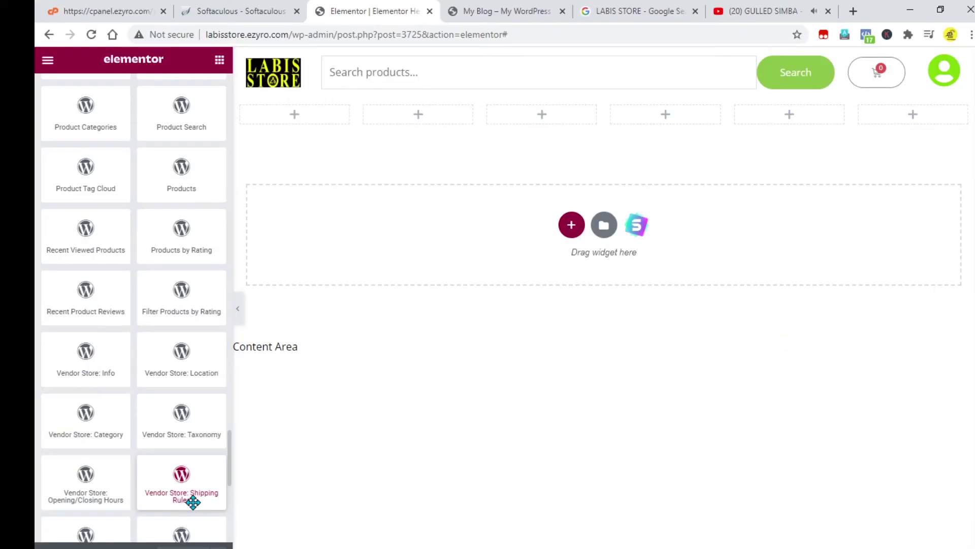
{"action": "scroll", "coordinate": [193, 502], "scroll_direction": "up", "scroll_amount": 3}
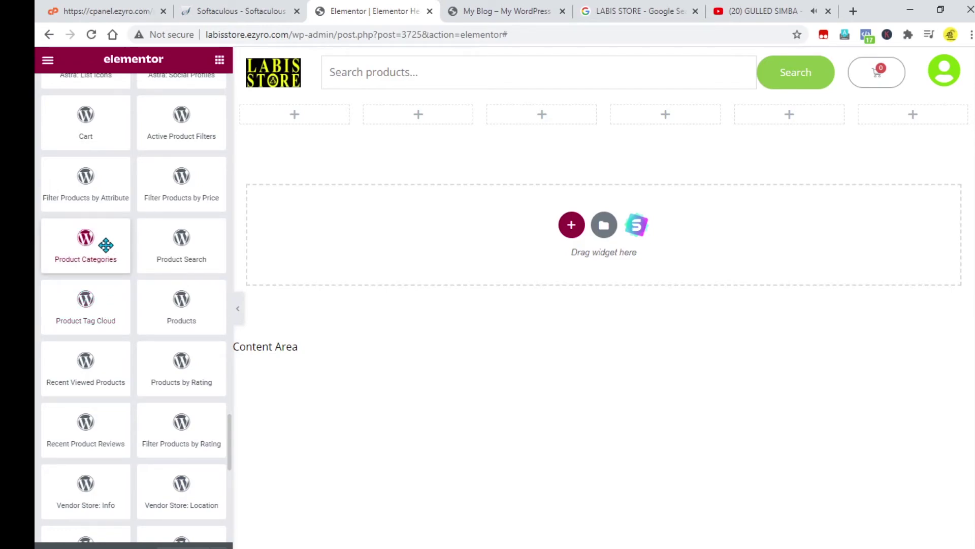
{"action": "left_click_drag", "start_coordinate": [89, 248], "coordinate": [293, 114]}
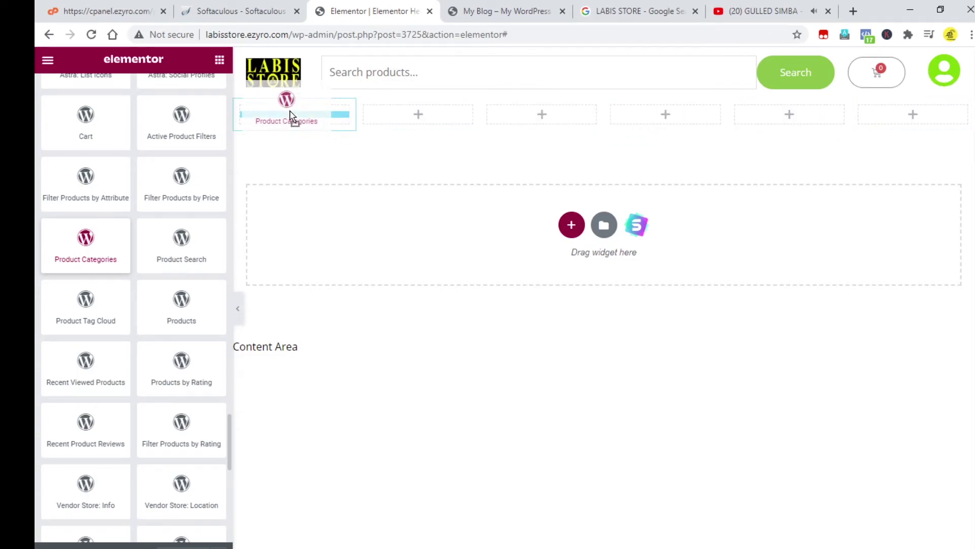
{"action": "left_click_drag", "start_coordinate": [292, 114], "coordinate": [298, 115]}
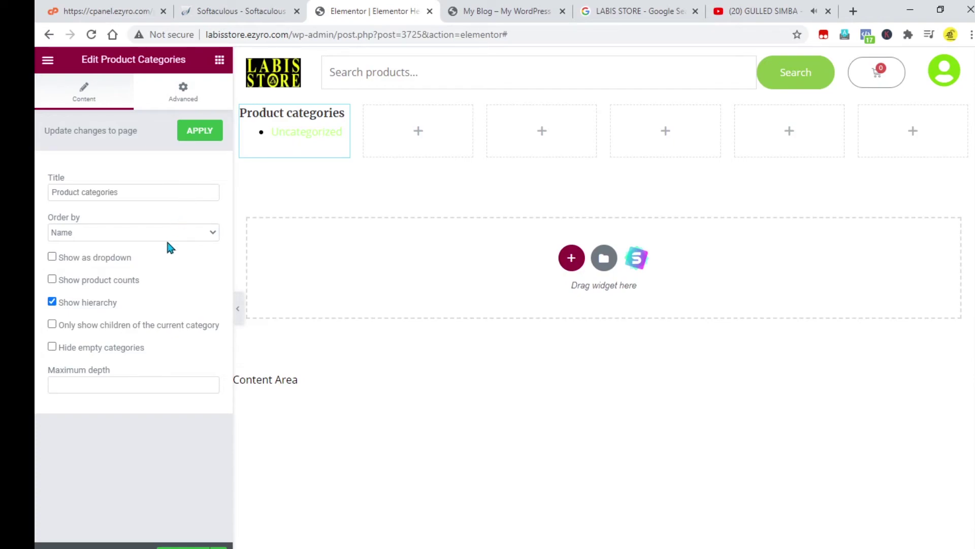
Step: Turn on Show as dropdown and preview the category dropdown in the header
{"action": "left_click", "coordinate": [52, 258]}
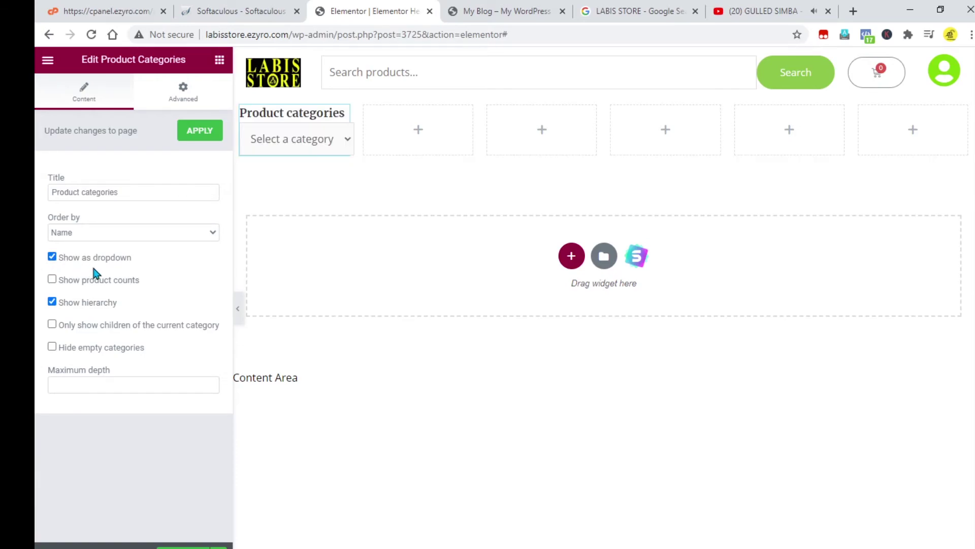
{"action": "left_click", "coordinate": [336, 148]}
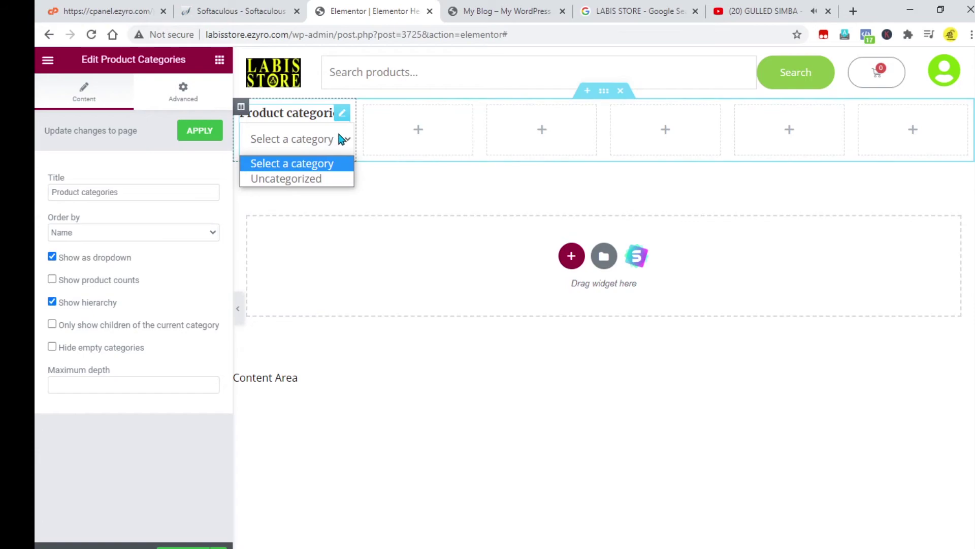
{"action": "left_click", "coordinate": [339, 139]}
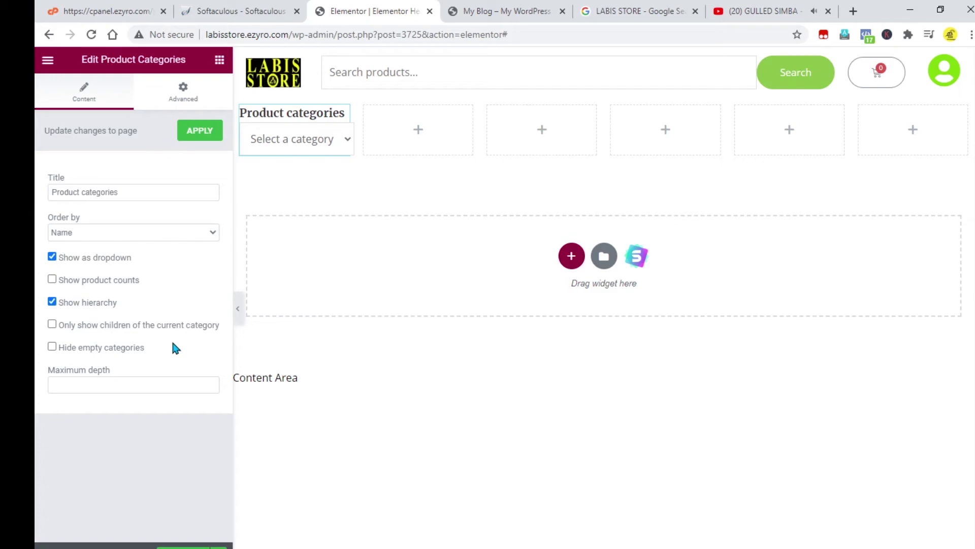
{"action": "left_click", "coordinate": [340, 140]}
{"action": "left_click", "coordinate": [340, 142]}
{"action": "left_click", "coordinate": [340, 142]}
{"action": "left_click", "coordinate": [340, 142]}
{"action": "left_click", "coordinate": [340, 142]}
{"action": "left_click", "coordinate": [340, 141]}
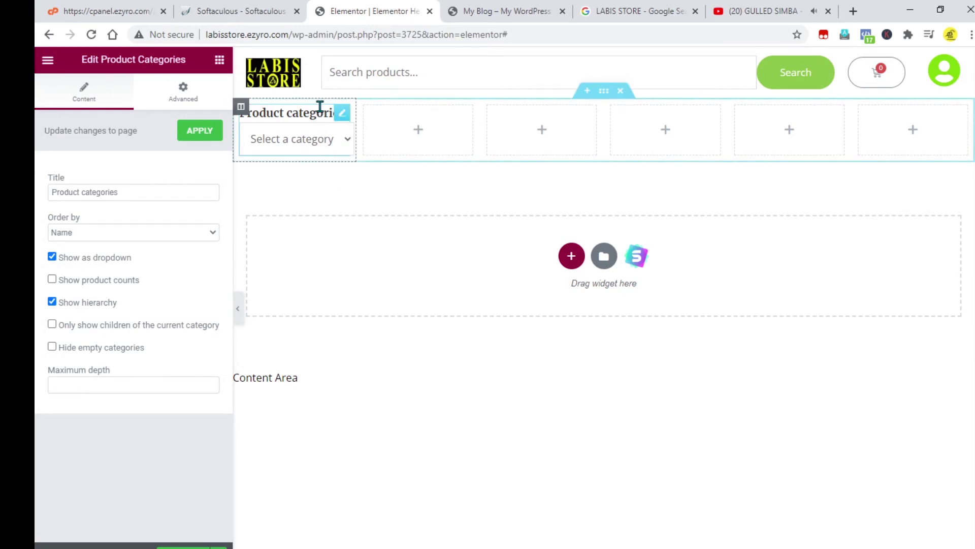
{"action": "left_click", "coordinate": [340, 144]}
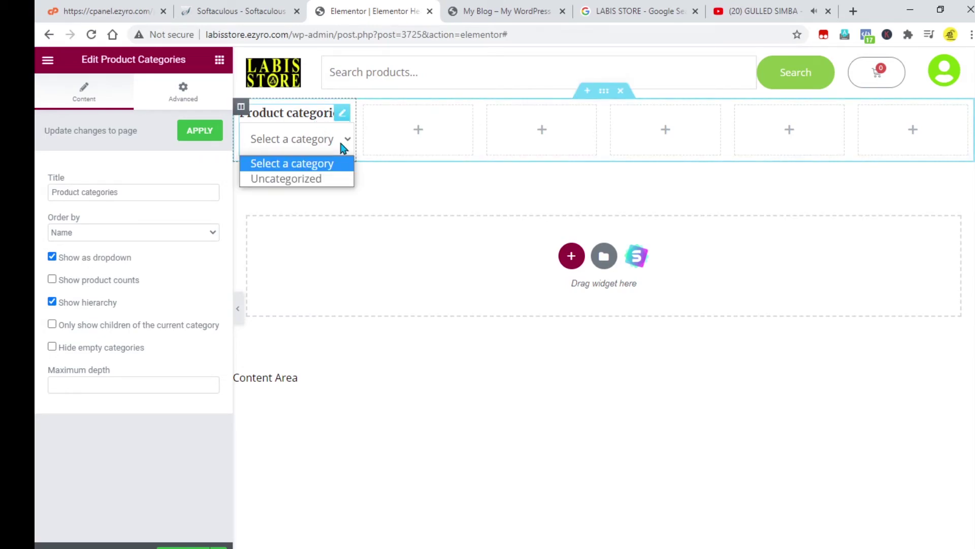
Step: Turn off Show hierarchy and sort the categories by Category order
{"action": "left_click", "coordinate": [52, 301]}
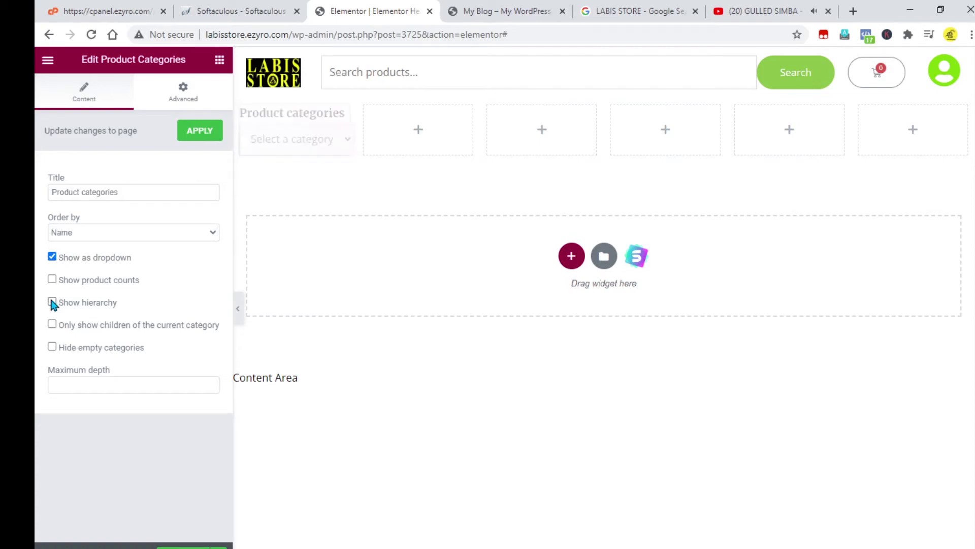
{"action": "left_click", "coordinate": [337, 140]}
{"action": "left_click", "coordinate": [338, 142]}
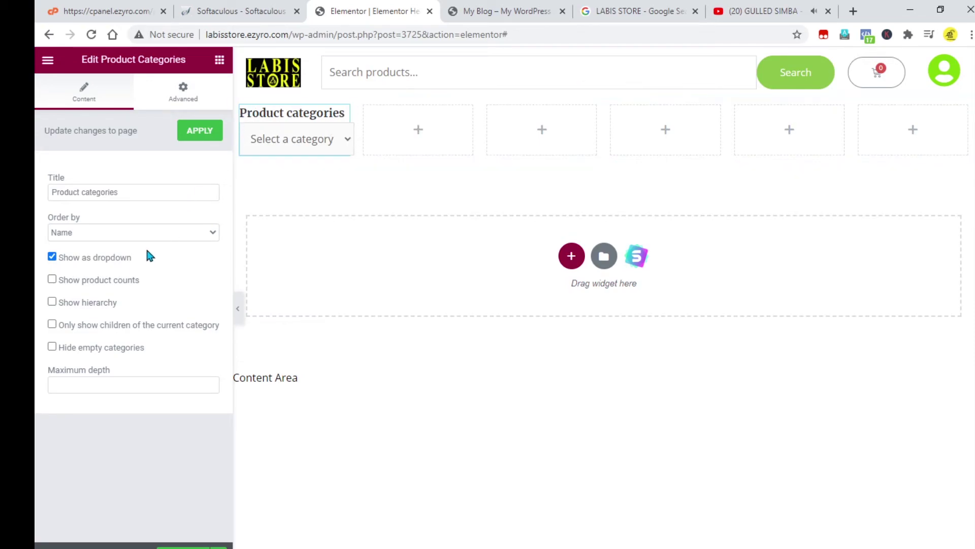
{"action": "left_click", "coordinate": [52, 257]}
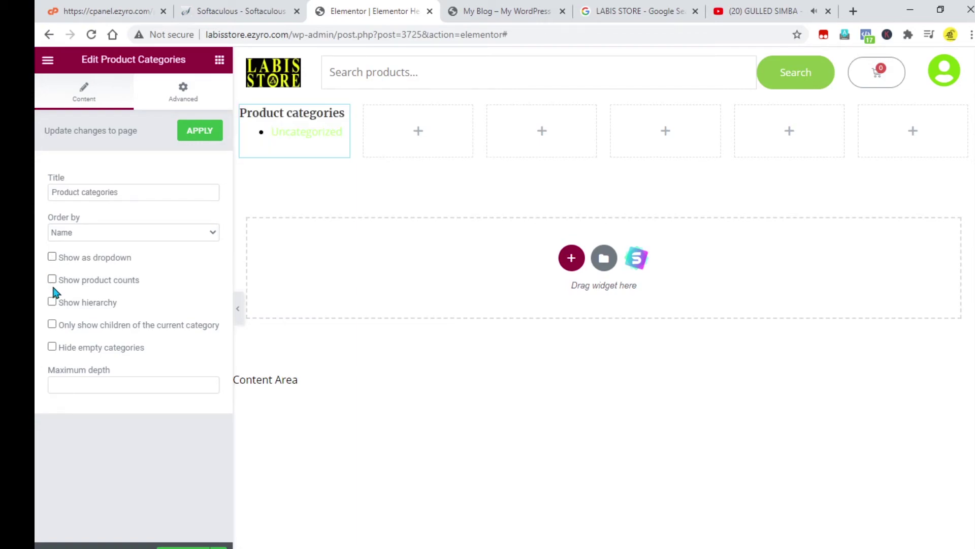
{"action": "left_click", "coordinate": [52, 302]}
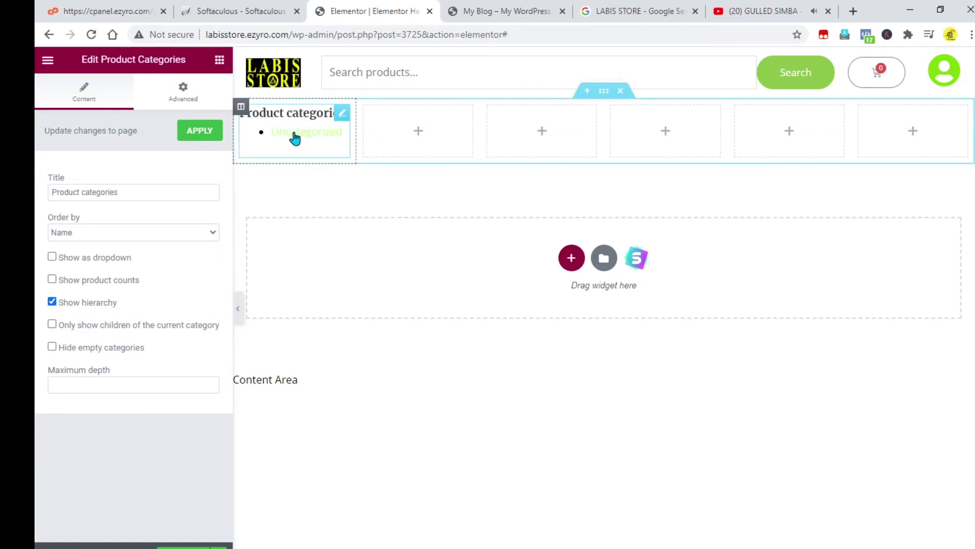
{"action": "left_click", "coordinate": [52, 302]}
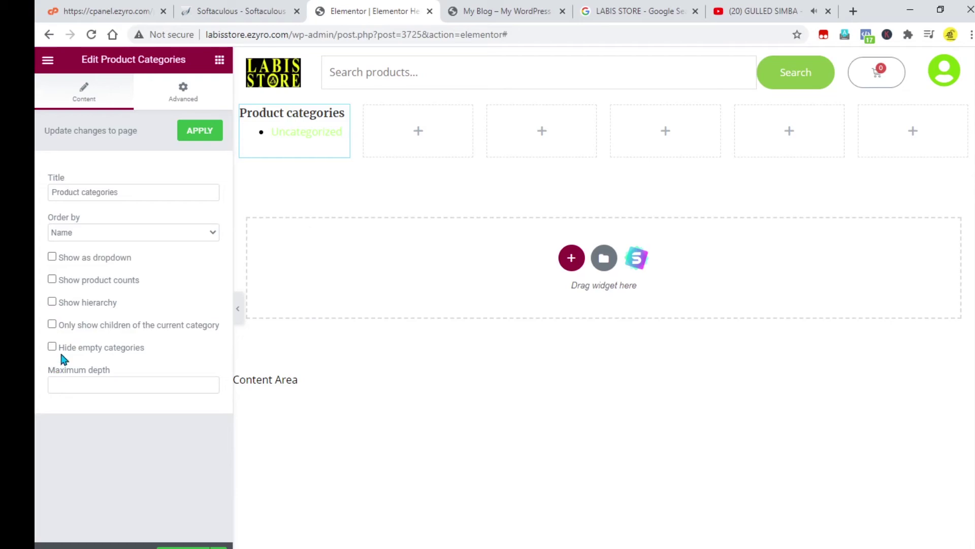
{"action": "left_click", "coordinate": [113, 232]}
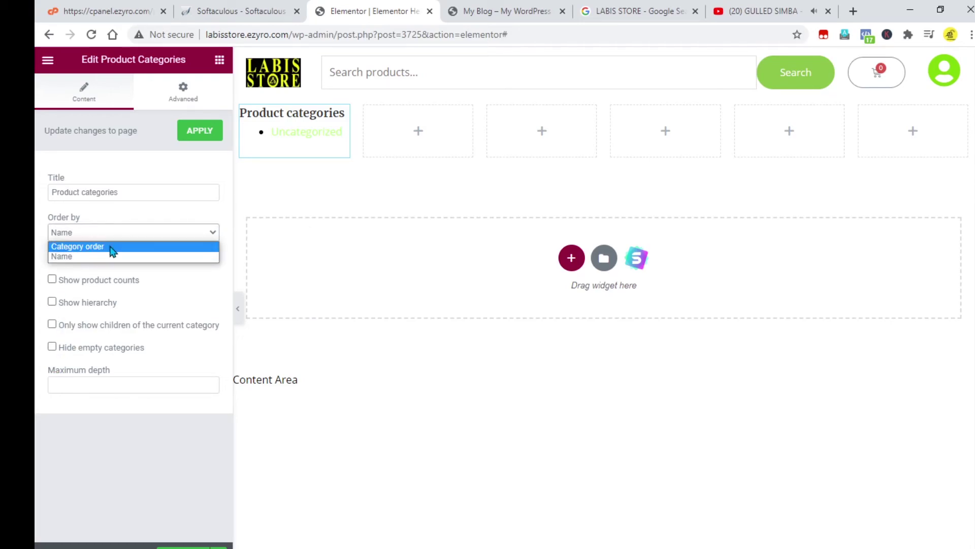
{"action": "left_click", "coordinate": [113, 247]}
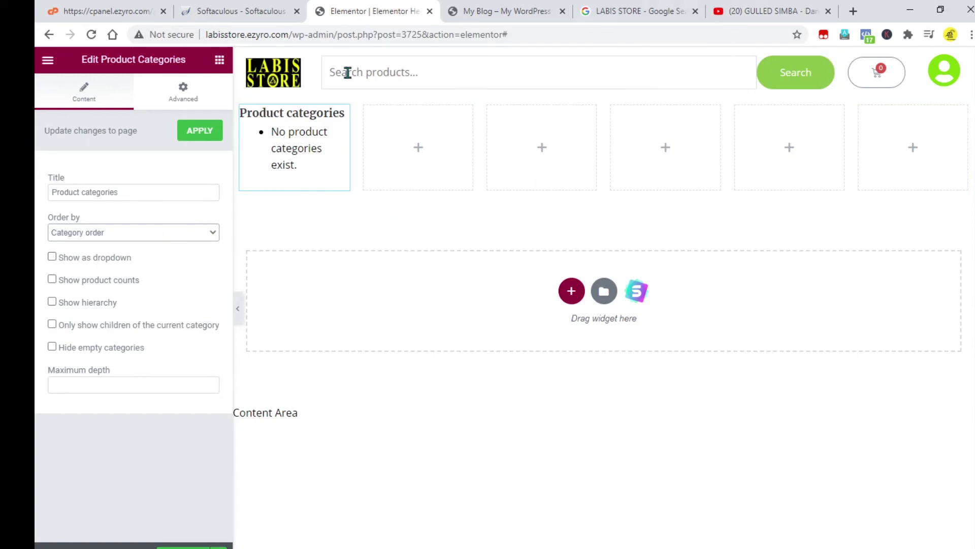
Step: Re-enable Show as dropdown and check the 'Select a category' list
{"action": "left_click", "coordinate": [52, 257]}
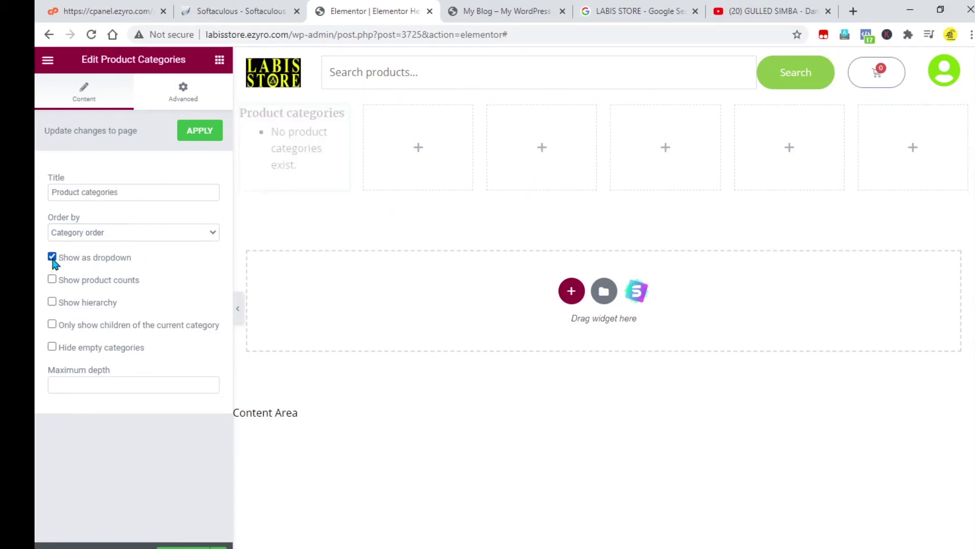
{"action": "left_click", "coordinate": [314, 139]}
{"action": "left_click", "coordinate": [315, 140]}
{"action": "left_click", "coordinate": [315, 139]}
{"action": "left_click", "coordinate": [315, 139]}
{"action": "left_click", "coordinate": [315, 139]}
{"action": "left_click", "coordinate": [394, 187]}
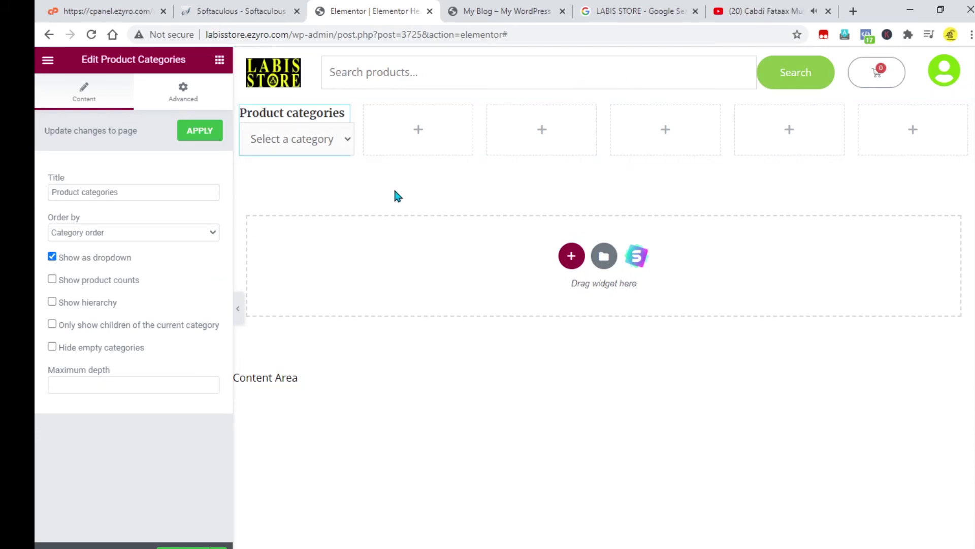
Step: Set the widget's Advanced margin and padding to 0 on all sides and apply
{"action": "left_click", "coordinate": [183, 101]}
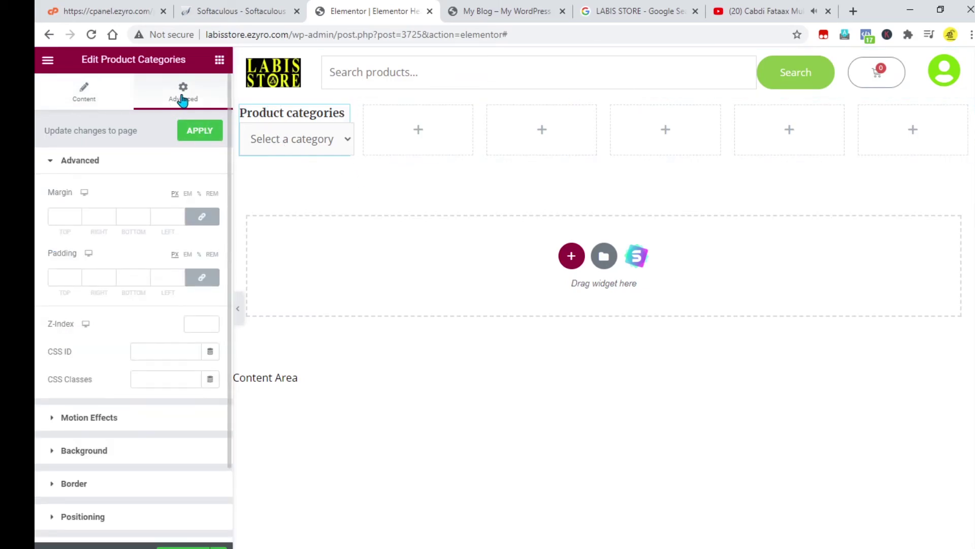
{"action": "left_click", "coordinate": [168, 216]}
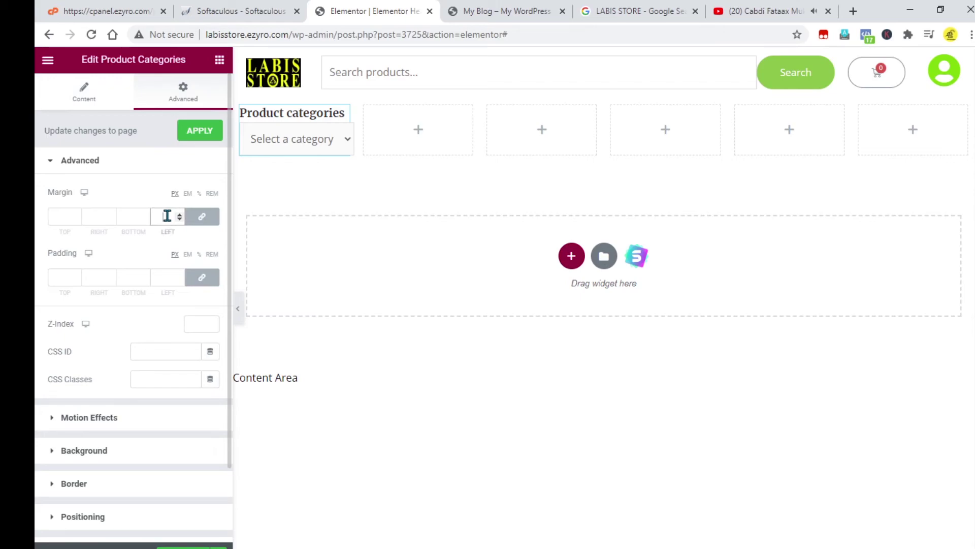
{"action": "type", "text": "0"}
{"action": "left_click", "coordinate": [164, 276]}
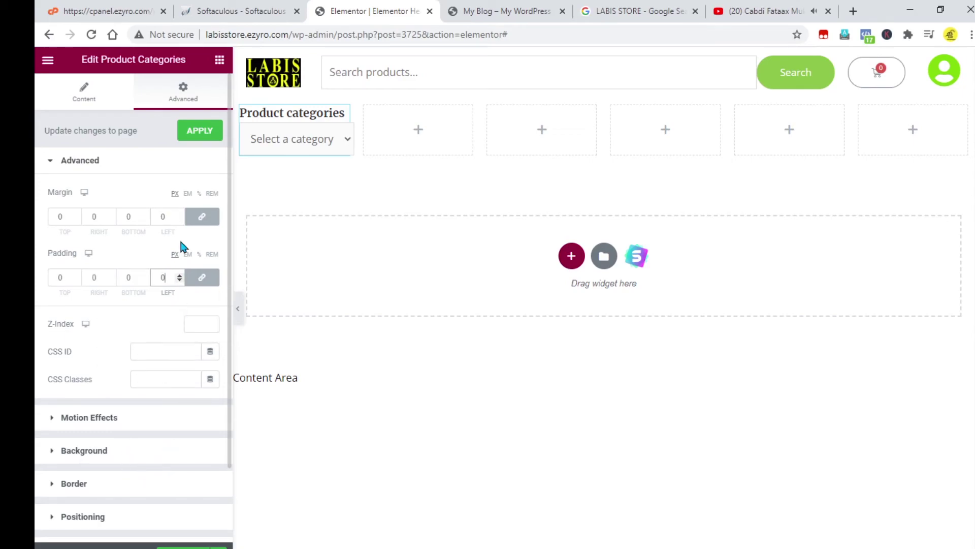
{"action": "left_click", "coordinate": [197, 140]}
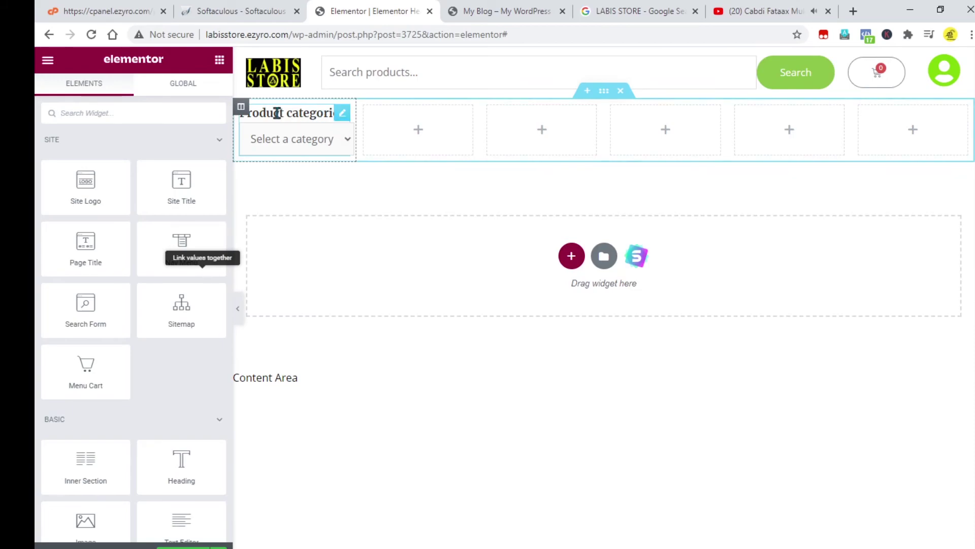
Step: Set the Product Categories column's width to 20%, stepping up to 23 then back down
{"action": "left_click", "coordinate": [243, 109]}
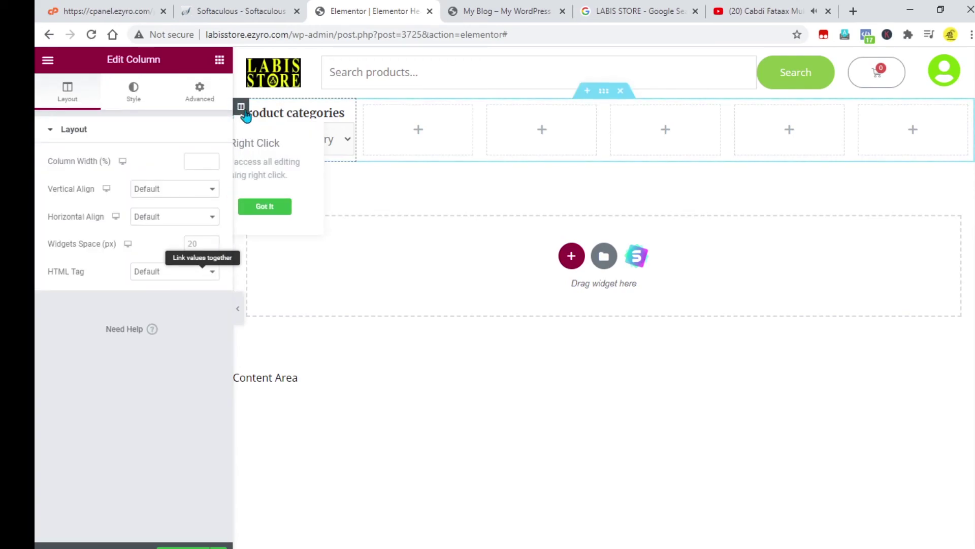
{"action": "left_click", "coordinate": [211, 160]}
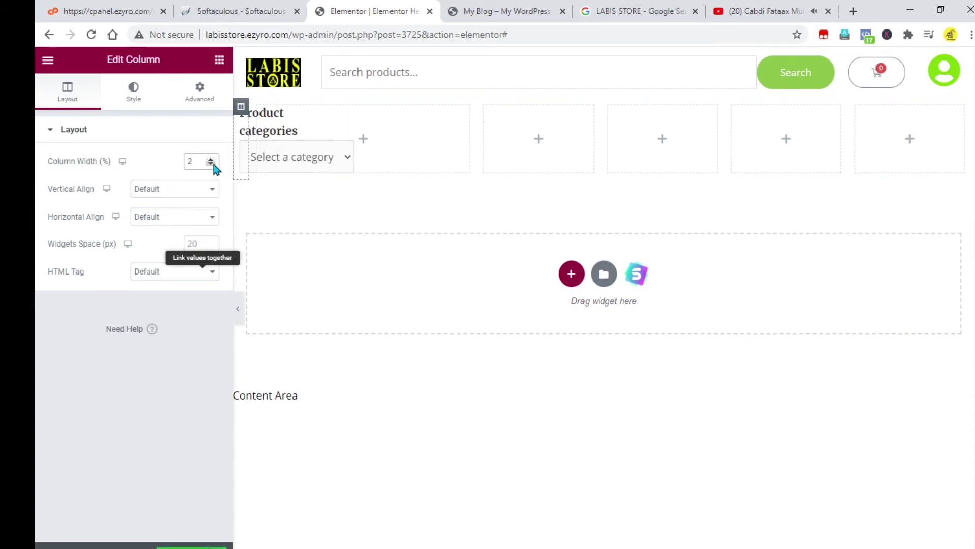
{"action": "left_click", "coordinate": [210, 159]}
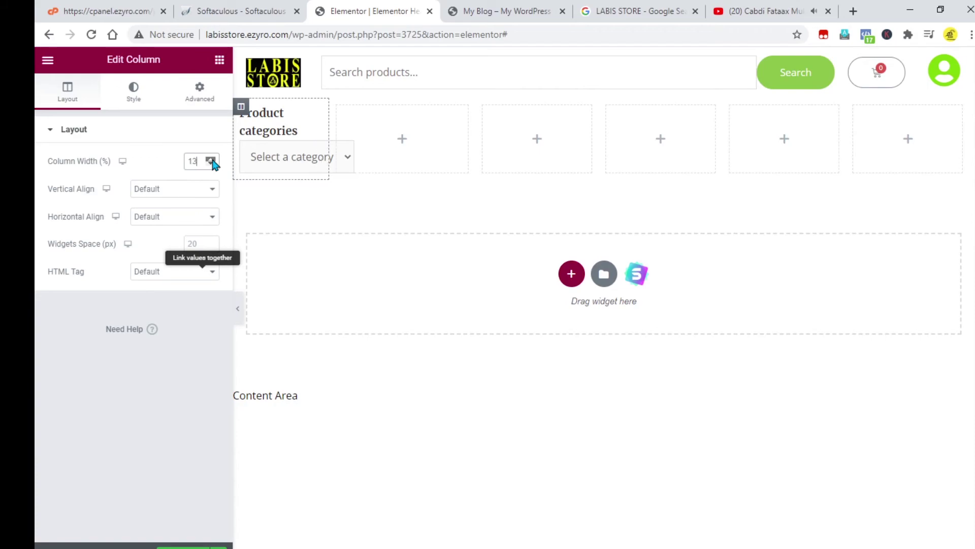
{"action": "left_click", "coordinate": [210, 159]}
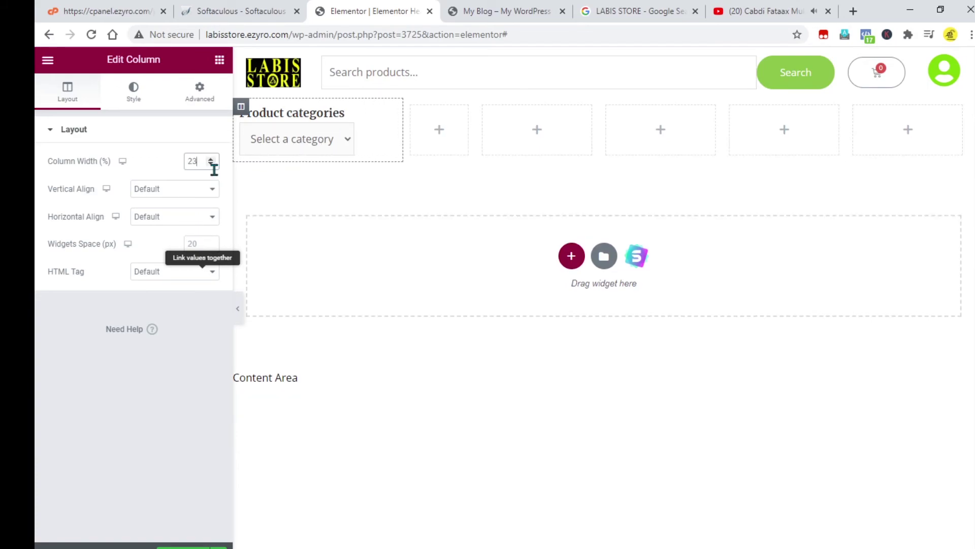
{"action": "left_click", "coordinate": [211, 163]}
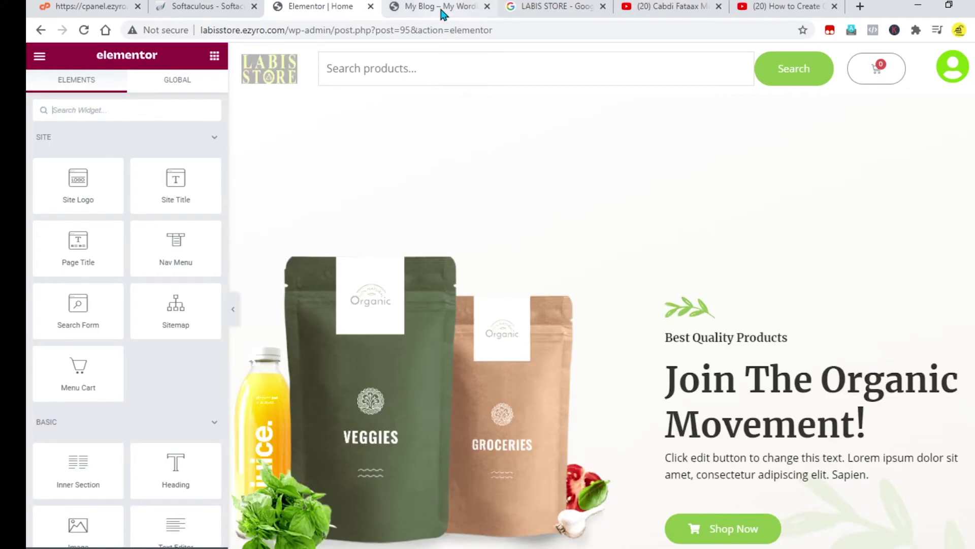
Step: Close the old editor tab without saving and open the Home page in Elementor
{"action": "left_click", "coordinate": [442, 11]}
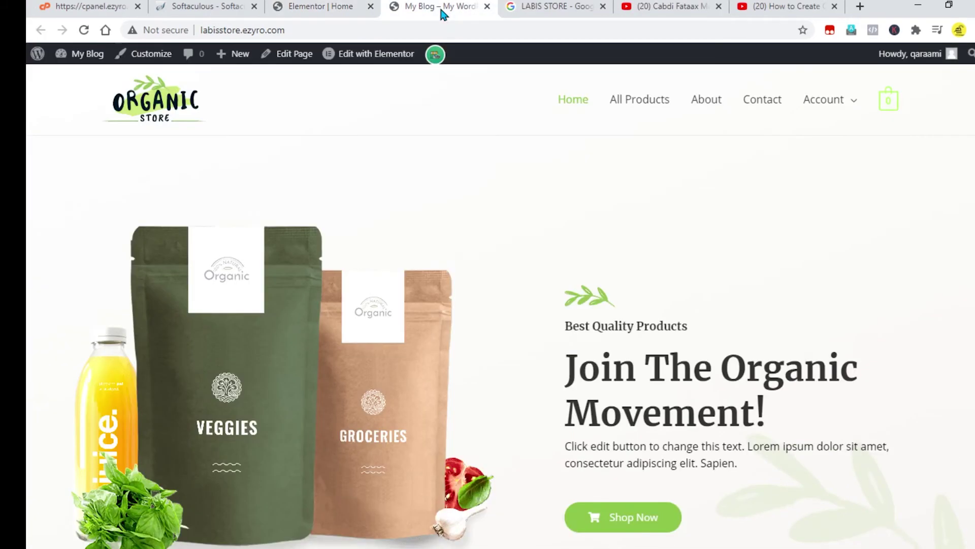
{"action": "left_click", "coordinate": [319, 6]}
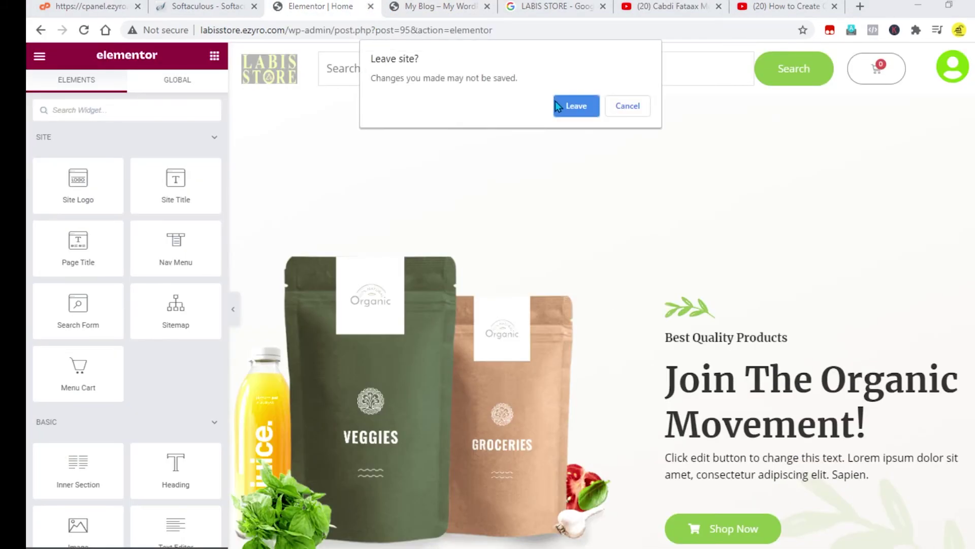
{"action": "left_click", "coordinate": [572, 106]}
{"action": "mouse_move", "coordinate": [385, 63]}
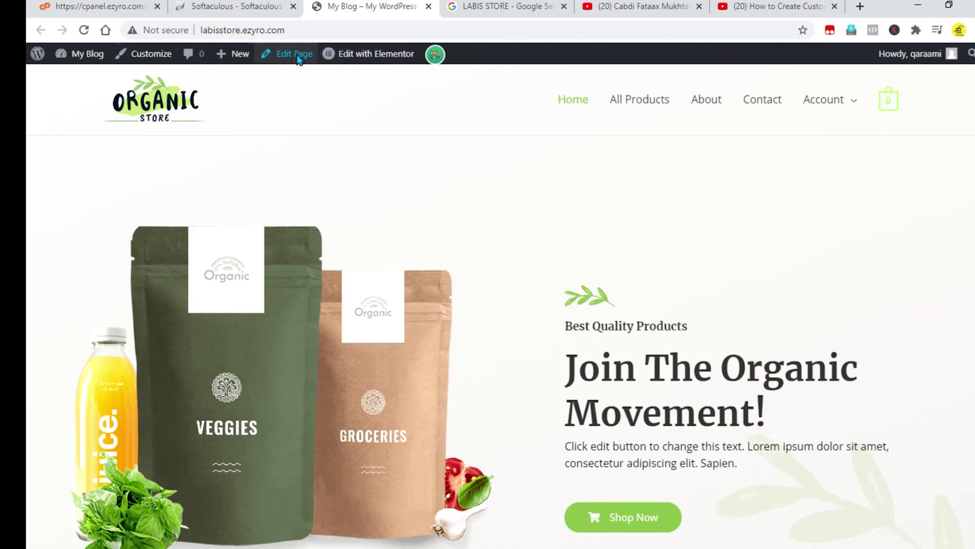
{"action": "mouse_move", "coordinate": [350, 60]}
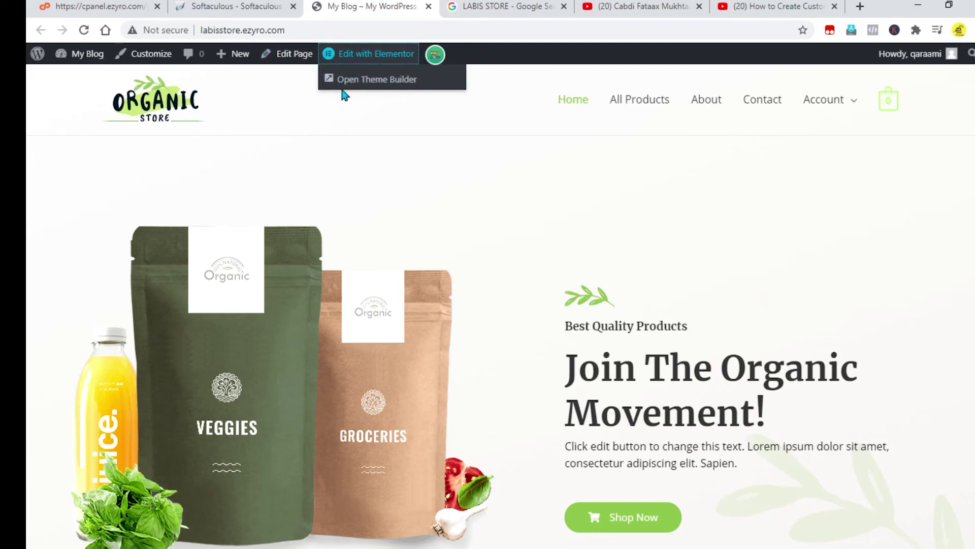
{"action": "left_click", "coordinate": [376, 82]}
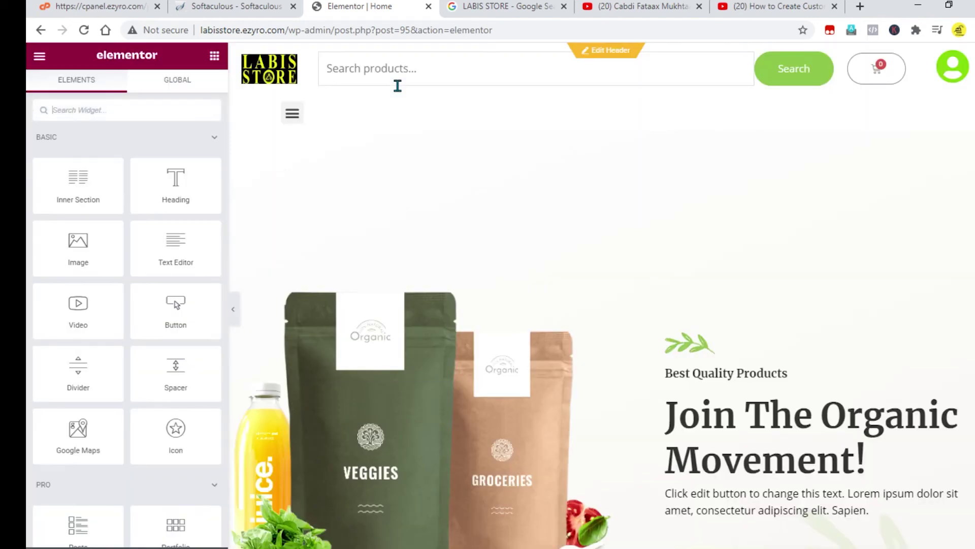
Step: Edit the header template and delete four extra empty columns from its second row
{"action": "left_click", "coordinate": [595, 52]}
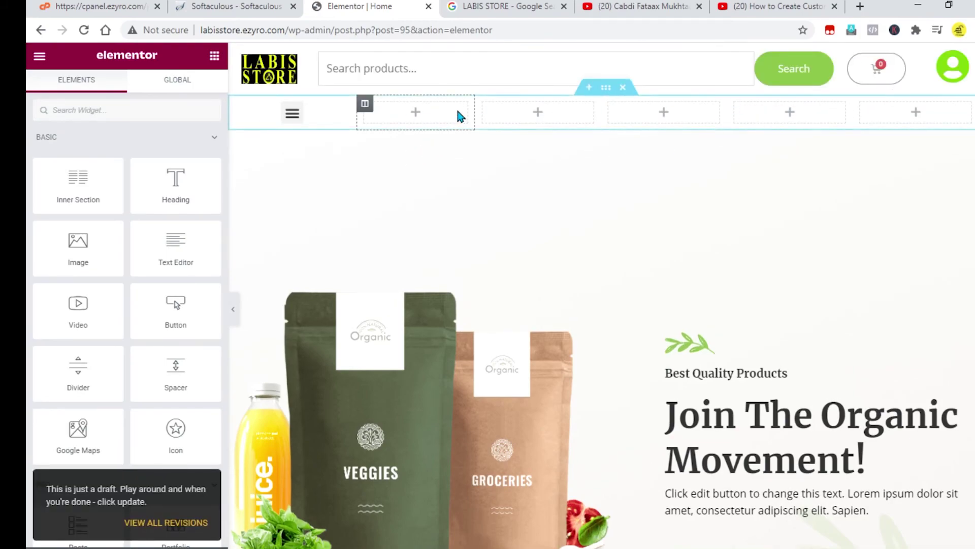
{"action": "right_click", "coordinate": [460, 114]}
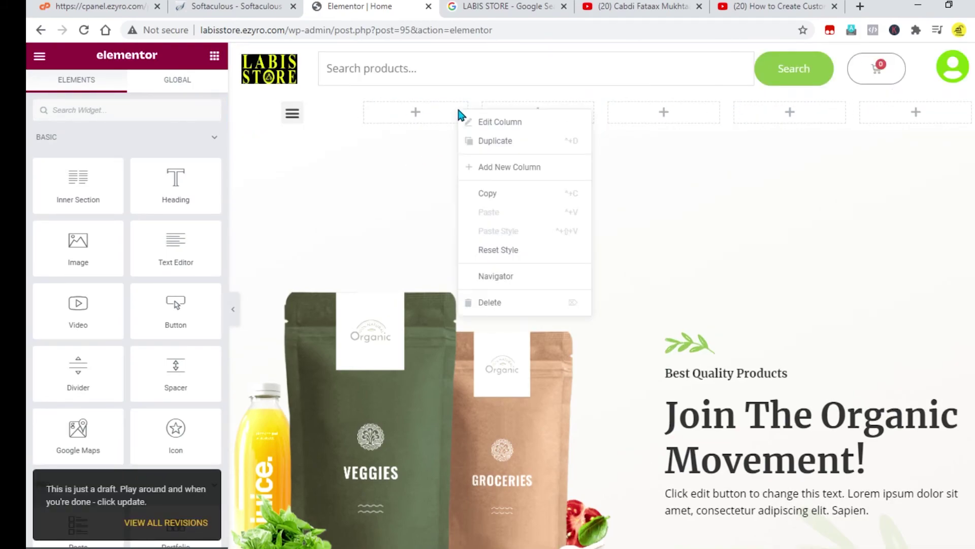
{"action": "left_click", "coordinate": [478, 126]}
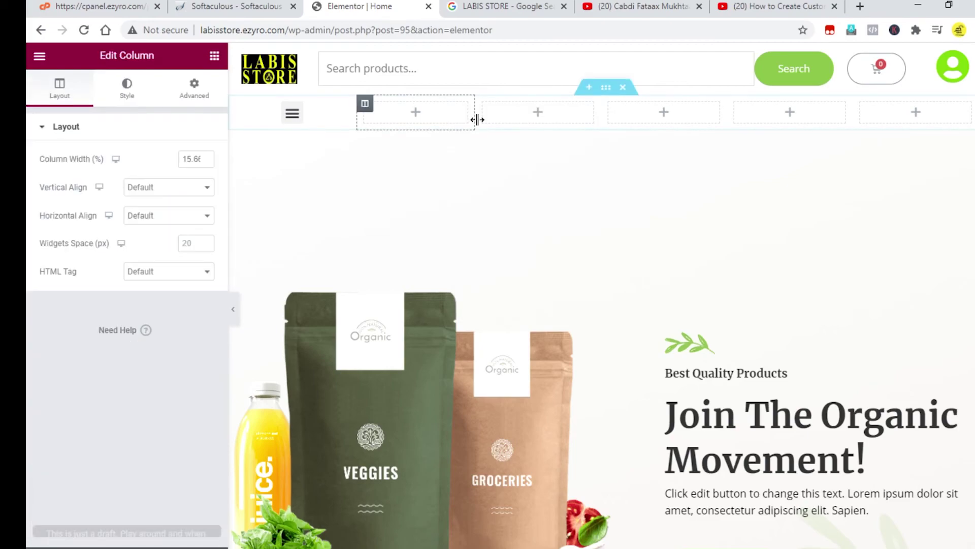
{"action": "right_click", "coordinate": [446, 112]}
{"action": "left_click", "coordinate": [475, 304]}
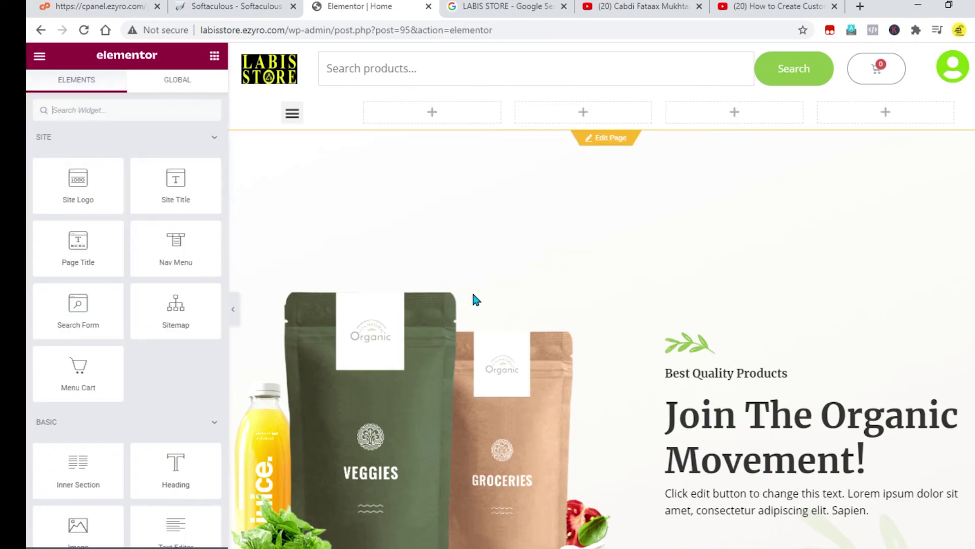
{"action": "right_click", "coordinate": [467, 112]}
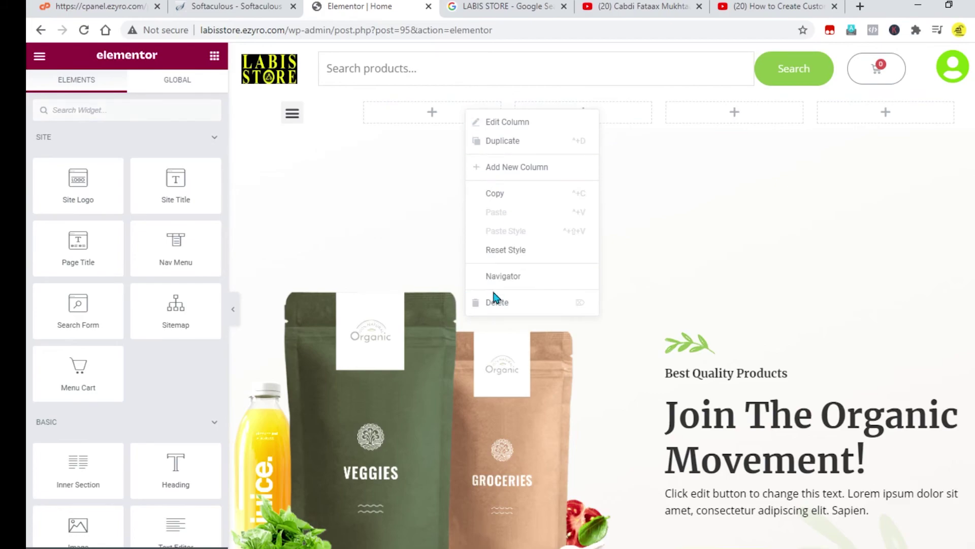
{"action": "left_click", "coordinate": [496, 303]}
{"action": "right_click", "coordinate": [472, 115]}
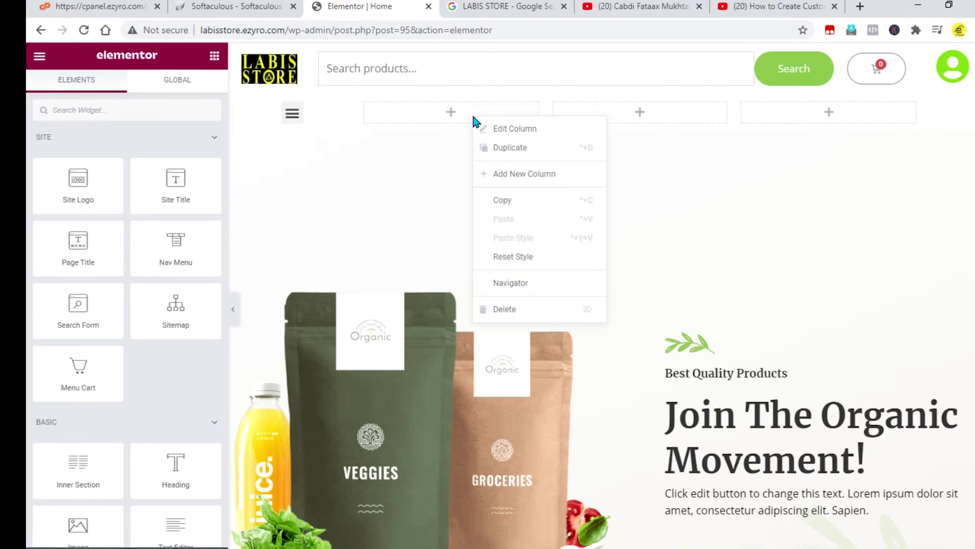
{"action": "left_click", "coordinate": [514, 305]}
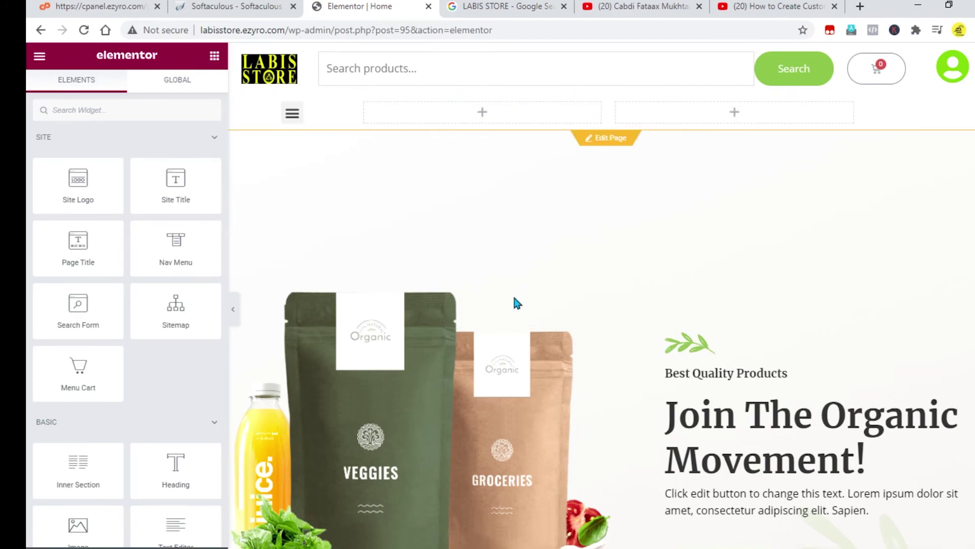
{"action": "right_click", "coordinate": [495, 110]}
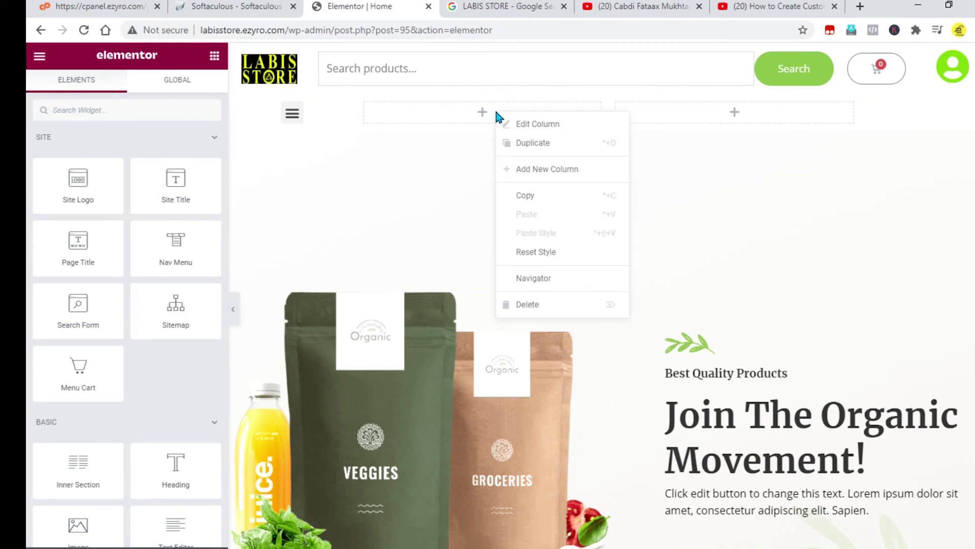
{"action": "left_click", "coordinate": [528, 304]}
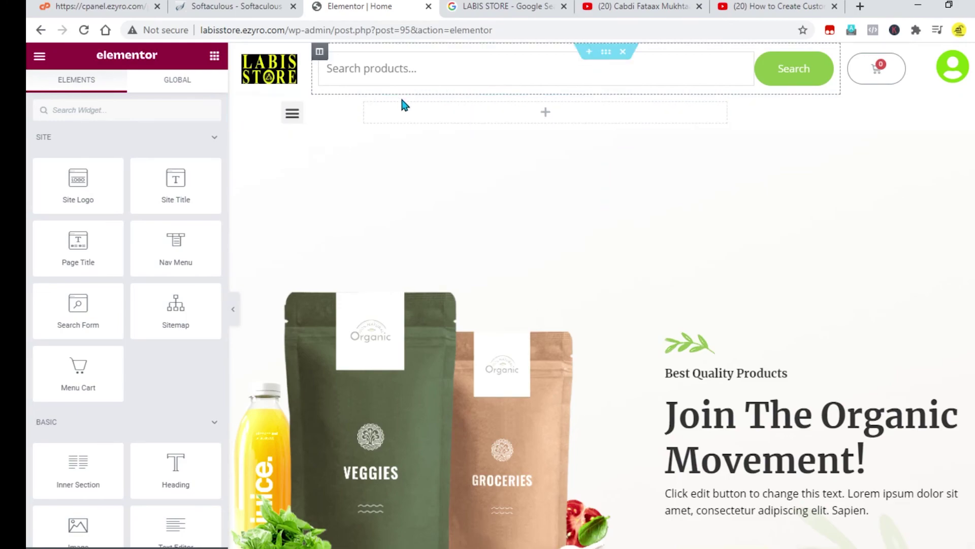
Step: Adjust the empty column's Column Width with the spinner, then type the value 3
{"action": "left_click", "coordinate": [365, 105]}
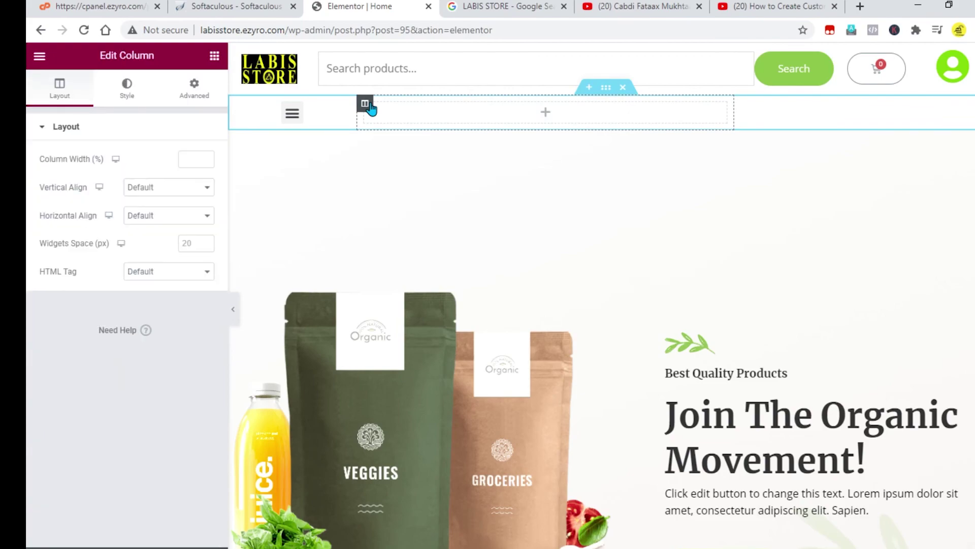
{"action": "left_click_drag", "start_coordinate": [205, 158], "coordinate": [206, 158]}
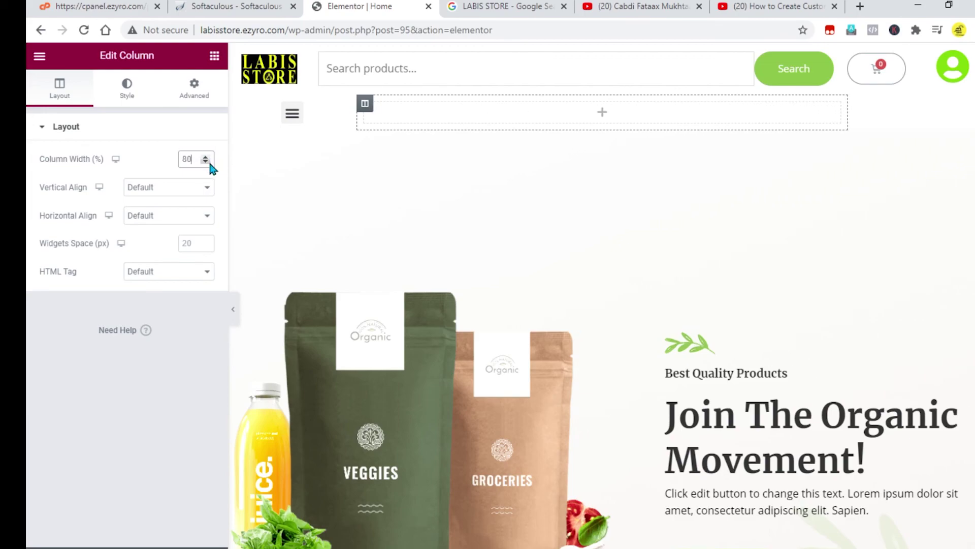
{"action": "left_click_drag", "start_coordinate": [205, 161], "coordinate": [208, 158]}
{"action": "key", "text": "BackSpace"}
{"action": "key", "text": "BackSpace"}
{"action": "type", "text": "3"}
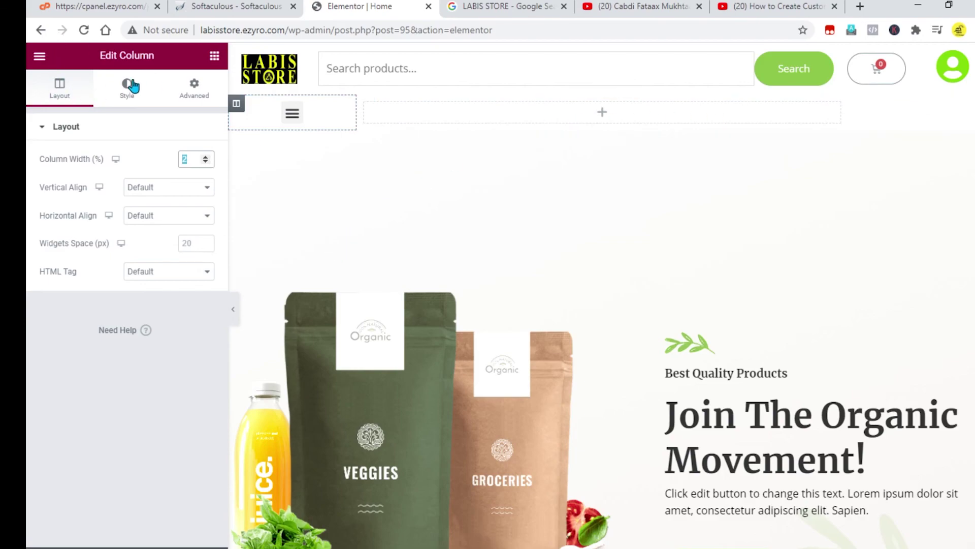
{"action": "left_click", "coordinate": [604, 114]}
Step: Add a Nav Menu showing Home, All Products, About, Contact and Account to the wide column
{"action": "left_click_drag", "start_coordinate": [176, 245], "coordinate": [625, 117]}
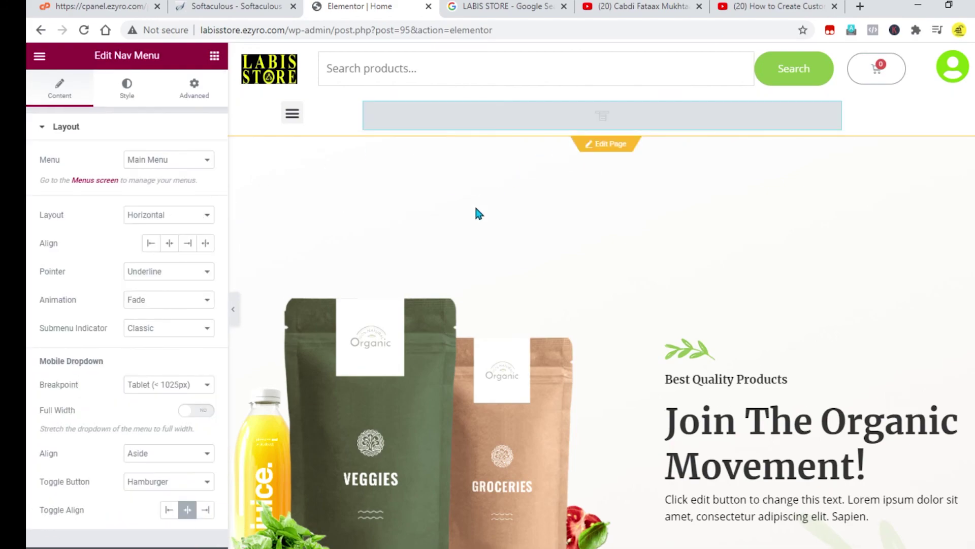
{"action": "mouse_move", "coordinate": [703, 128]}
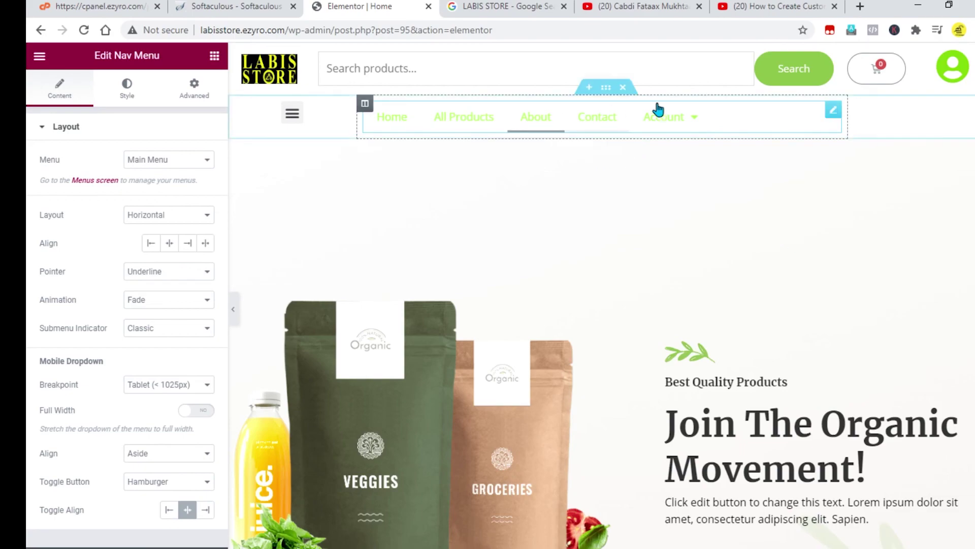
{"action": "scroll", "coordinate": [853, 248], "scroll_direction": "down", "scroll_amount": 3}
{"action": "scroll", "coordinate": [867, 218], "scroll_direction": "up", "scroll_amount": 3}
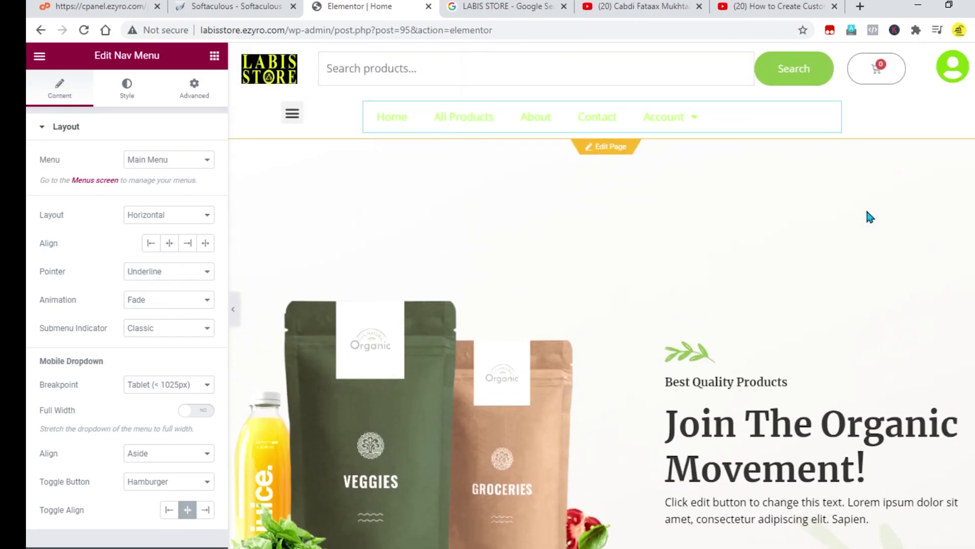
{"action": "mouse_move", "coordinate": [636, 122]}
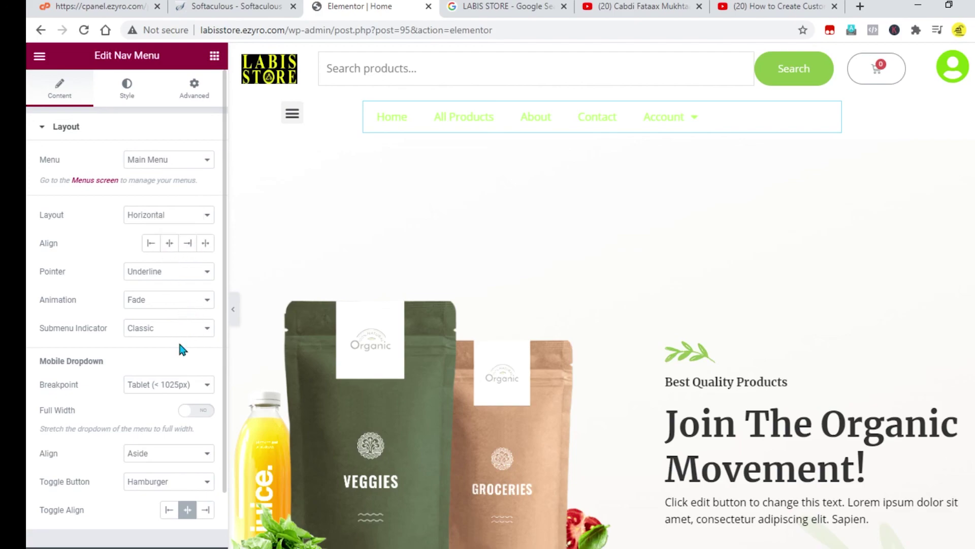
Step: Review the Nav Menu's submenu indicator, animation and pointer options, keep Underline, and set Align to Stretch
{"action": "left_click", "coordinate": [202, 331]}
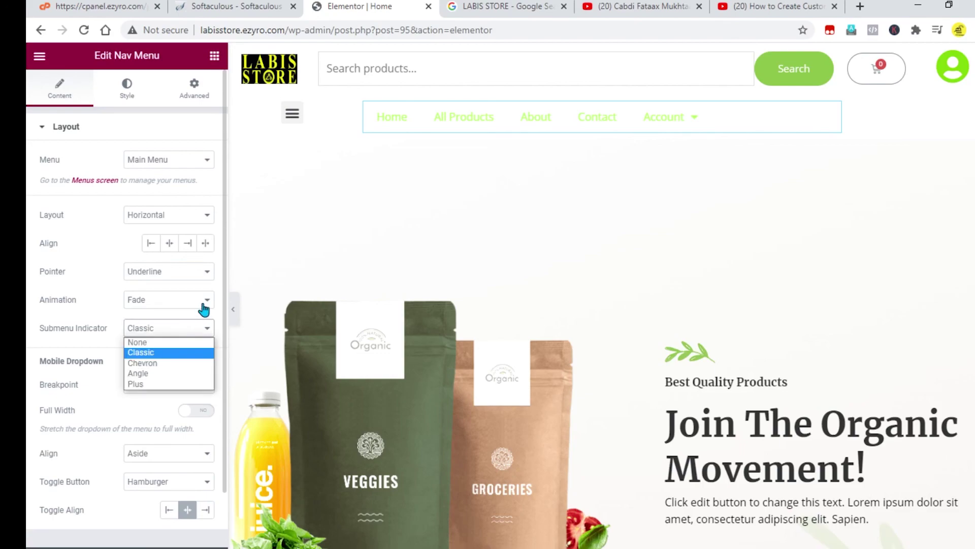
{"action": "left_click", "coordinate": [204, 305]}
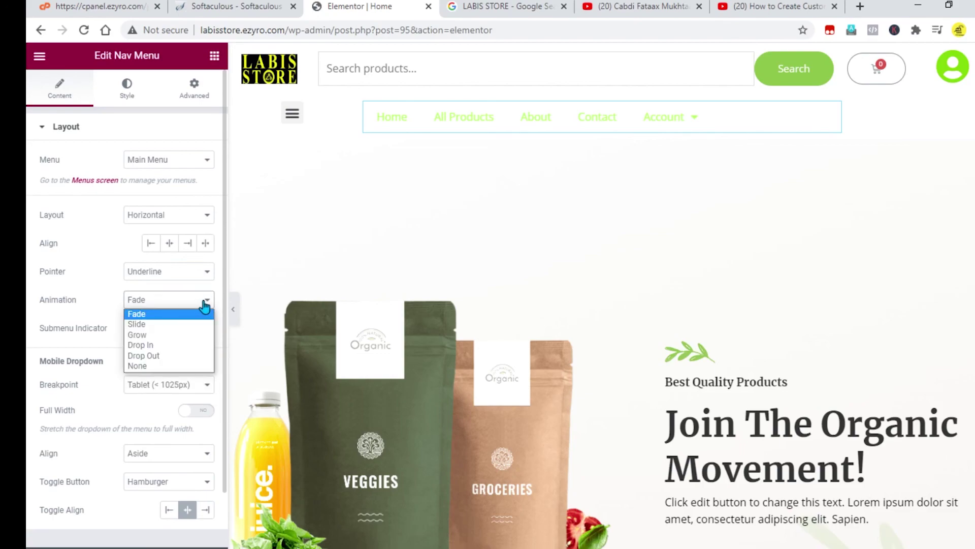
{"action": "left_click", "coordinate": [202, 273]}
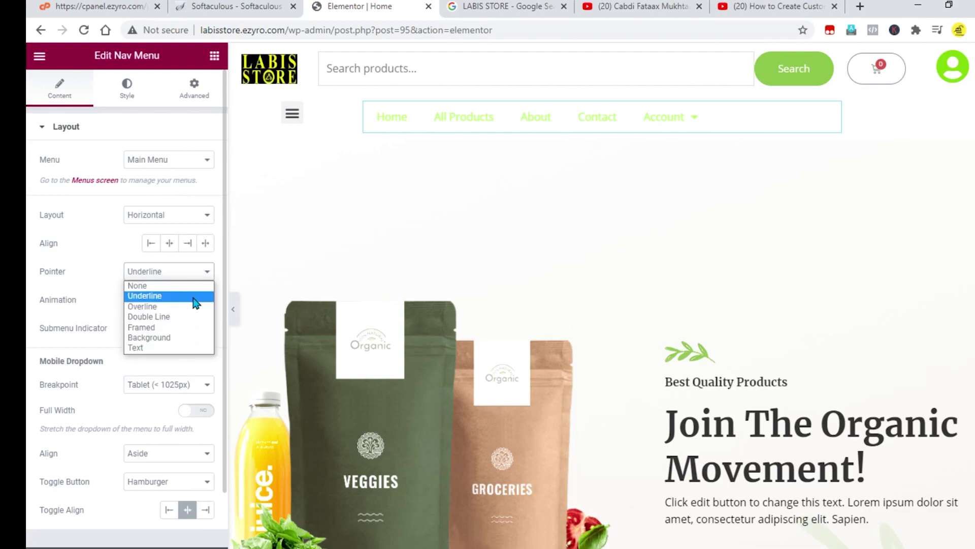
{"action": "left_click", "coordinate": [206, 274]}
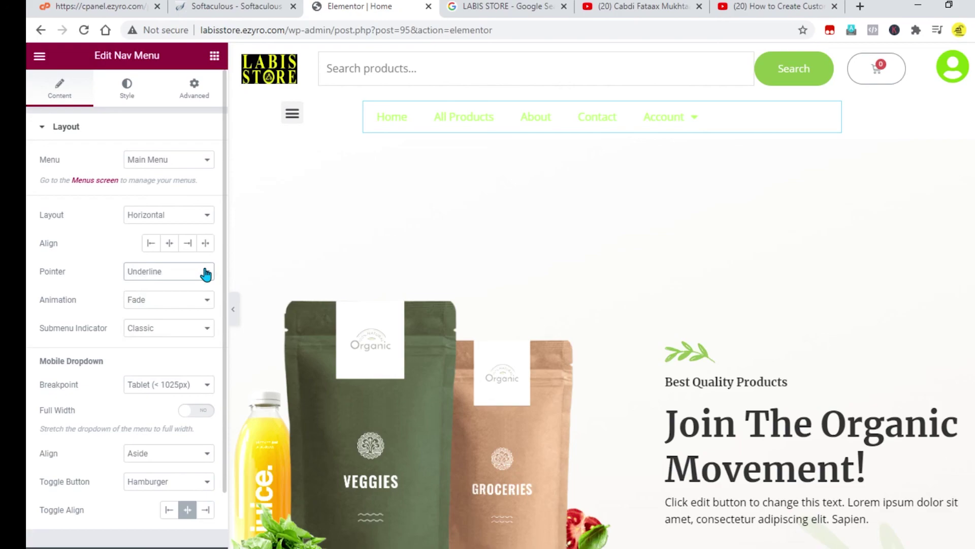
{"action": "left_click", "coordinate": [206, 275]}
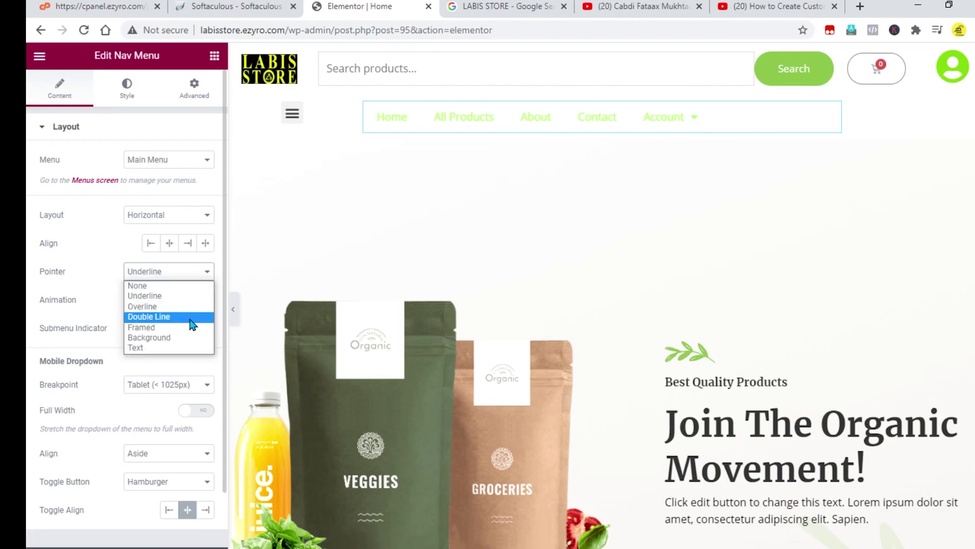
{"action": "left_click", "coordinate": [194, 298]}
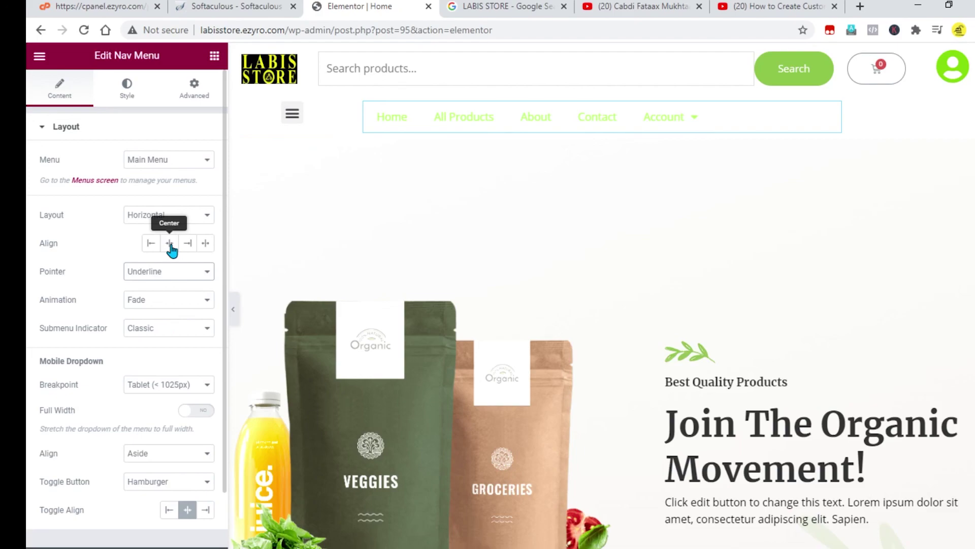
{"action": "left_click", "coordinate": [206, 244]}
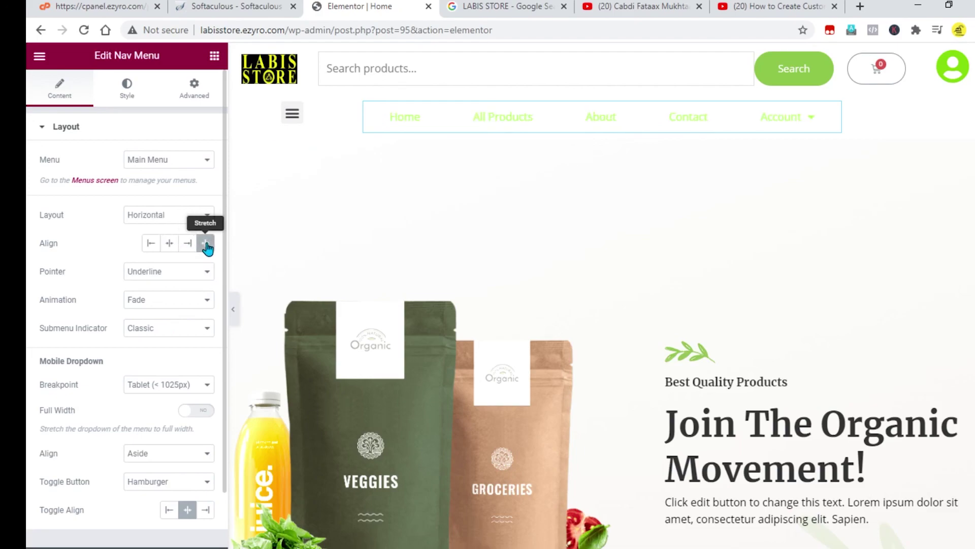